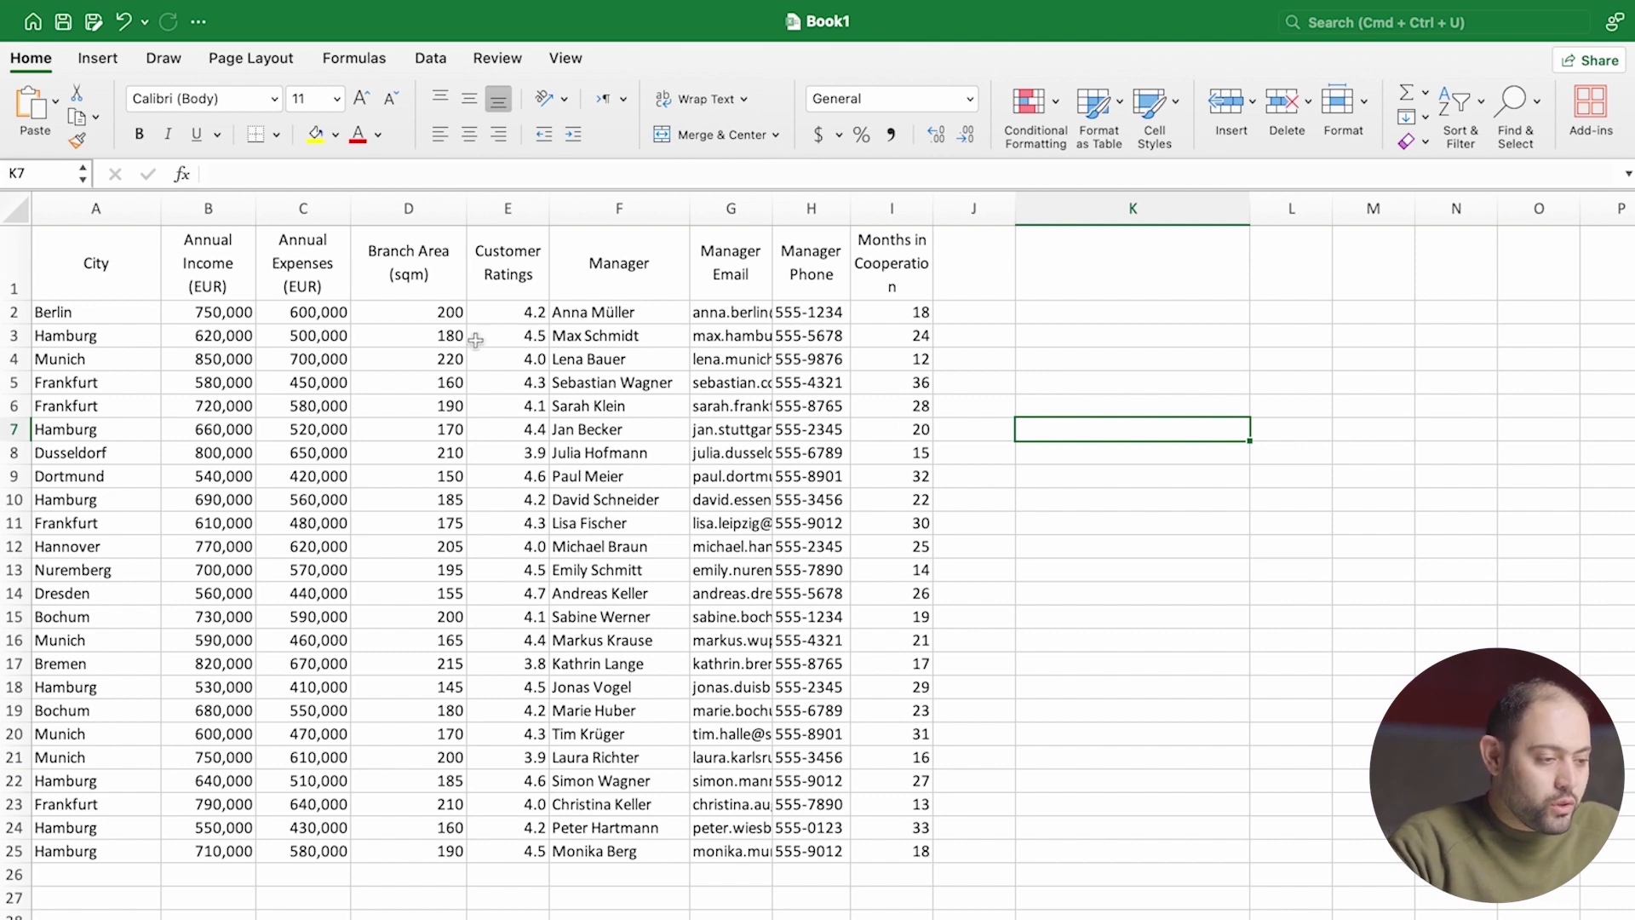
# Toggle the ribbon and browse the Conditional Formatting menu without choosing anything.
pyautogui.press('super+alt+r')
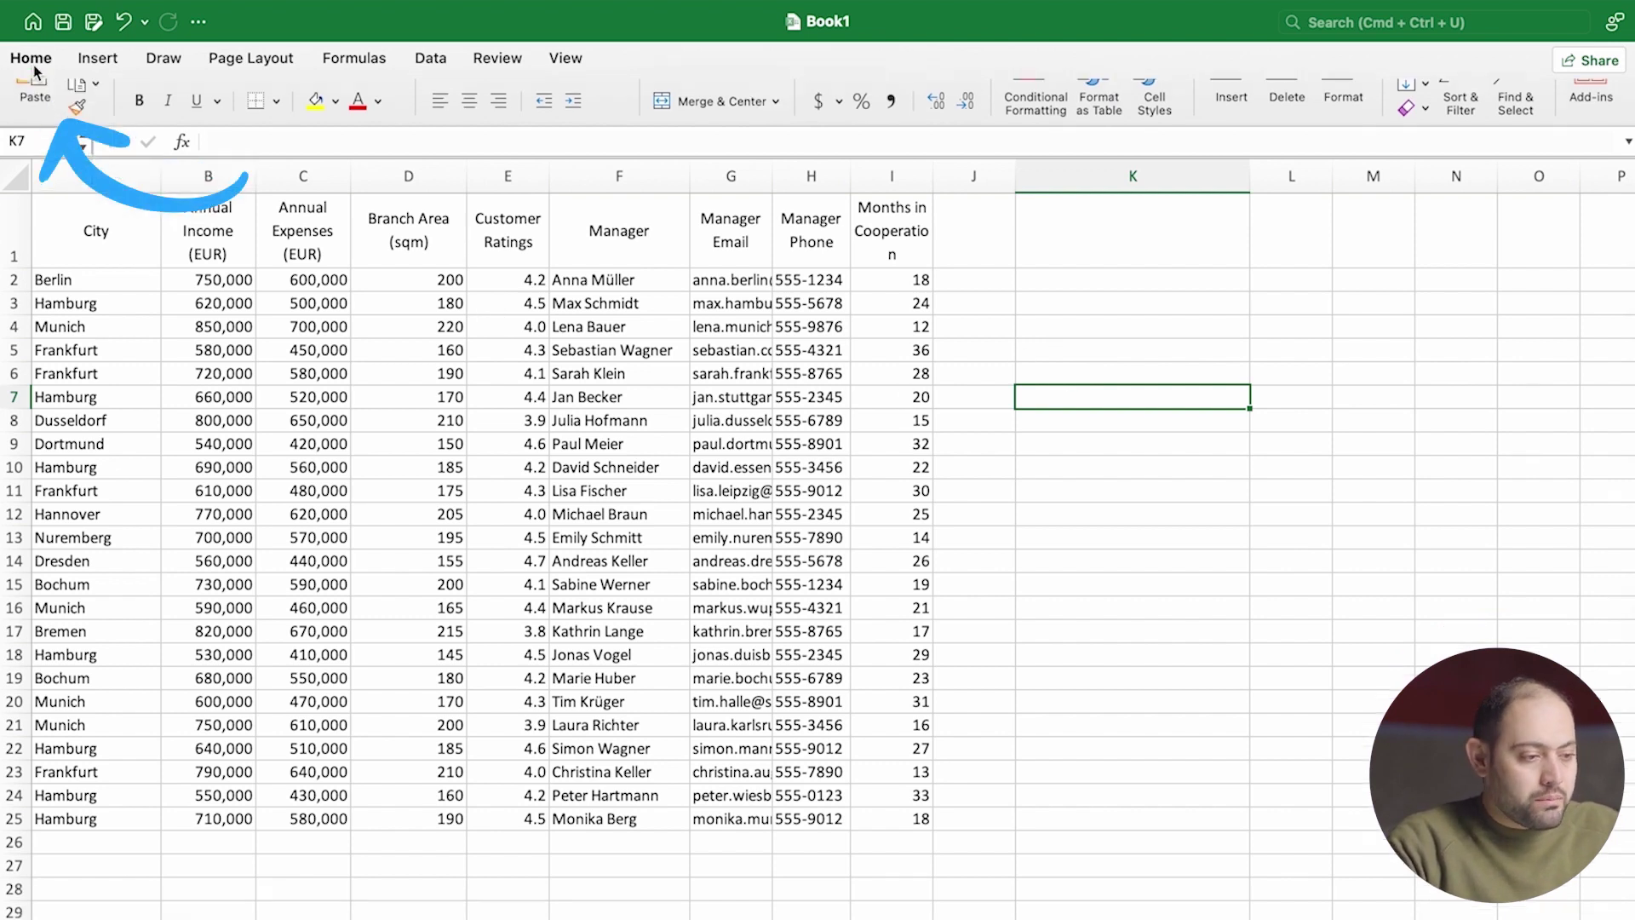
pyautogui.press('super+alt+r')
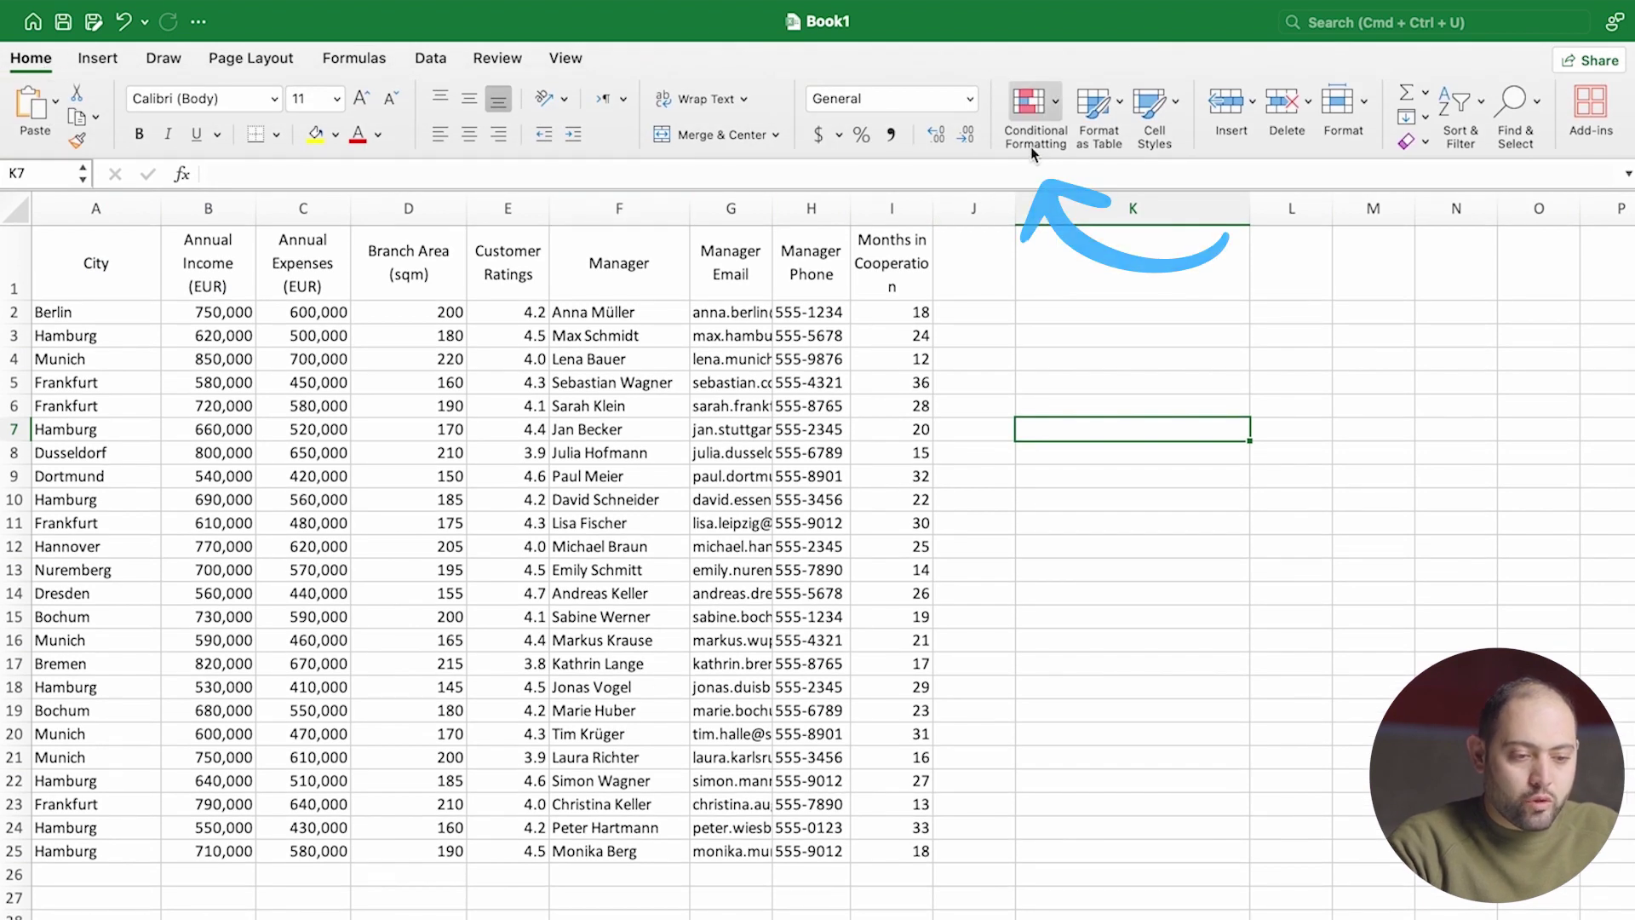
pyautogui.click(1047, 111)
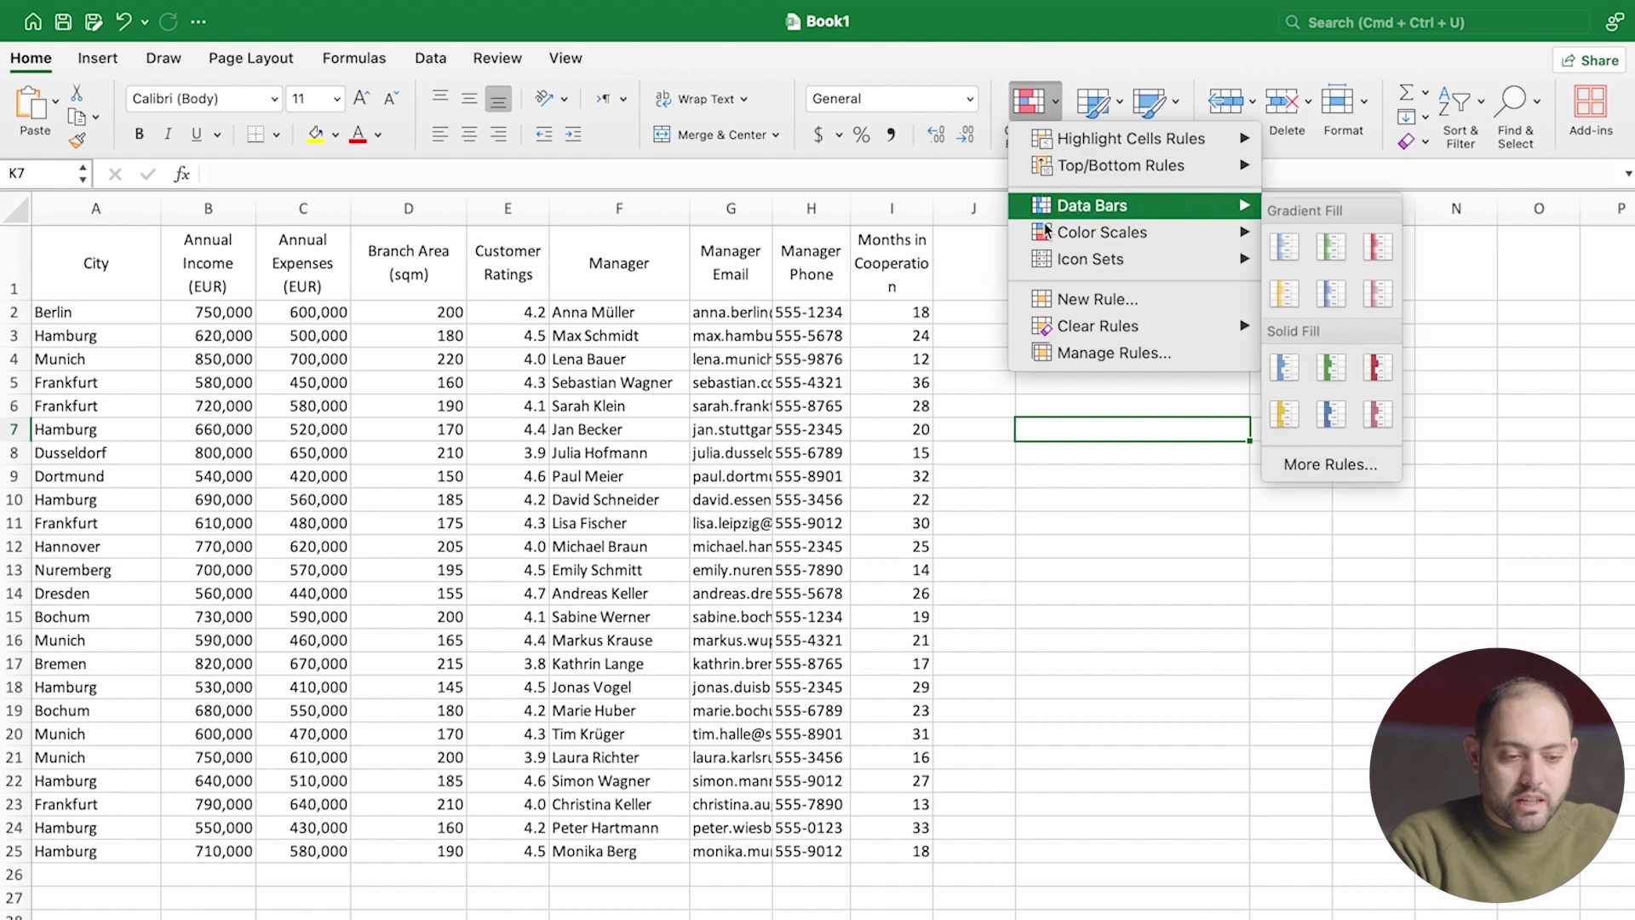
pyautogui.moveTo(1046, 241)
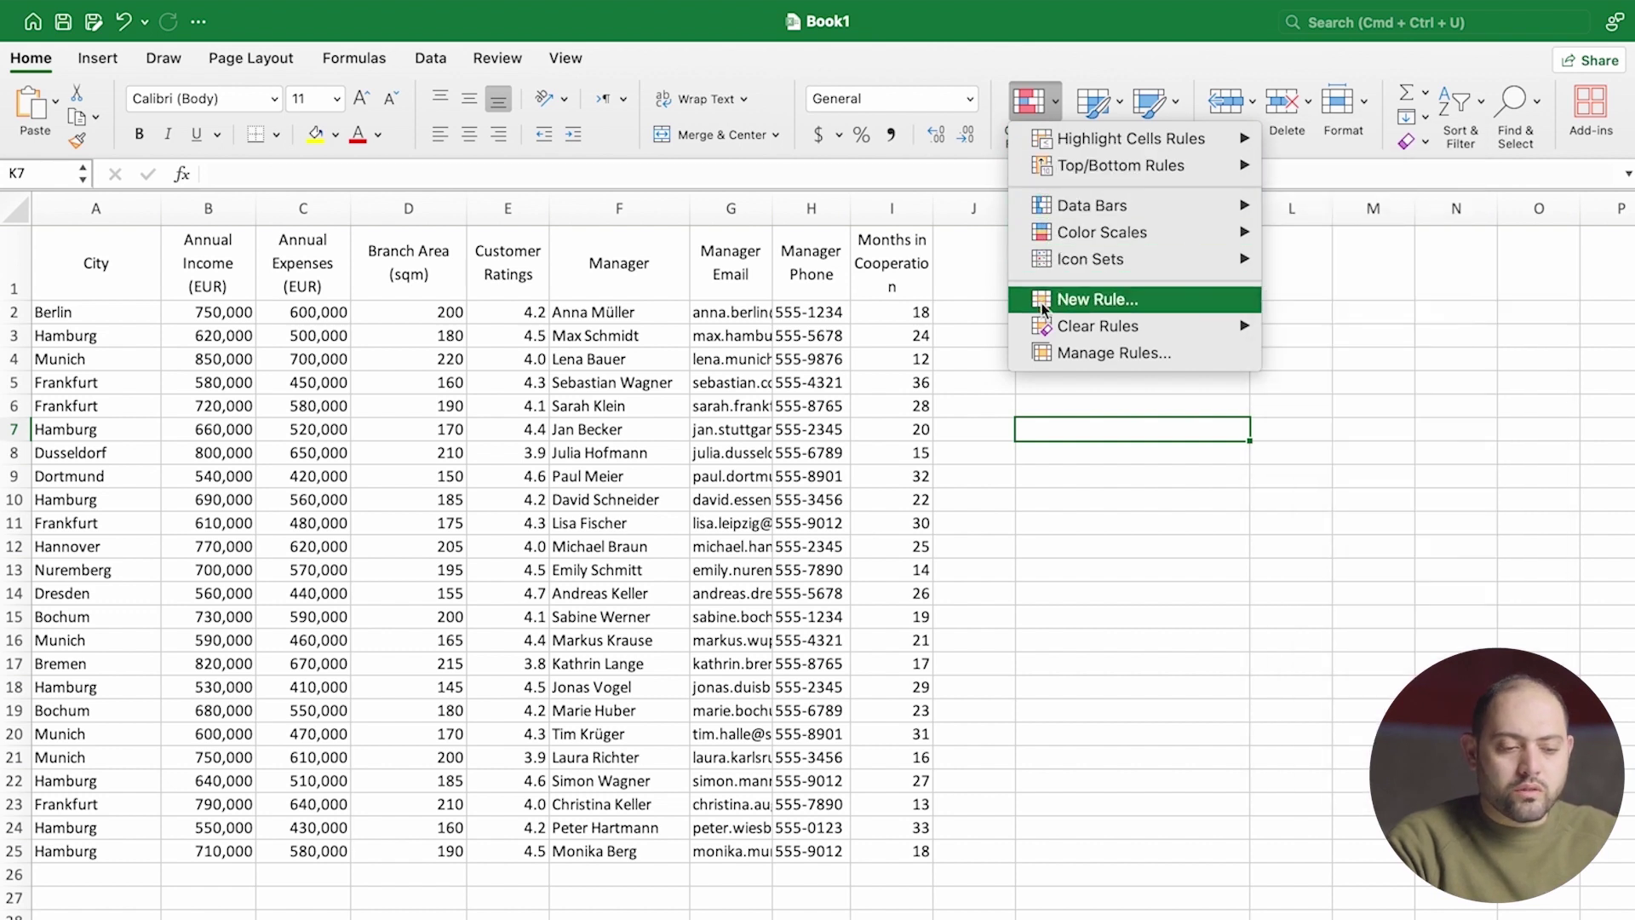
pyautogui.moveTo(1050, 339)
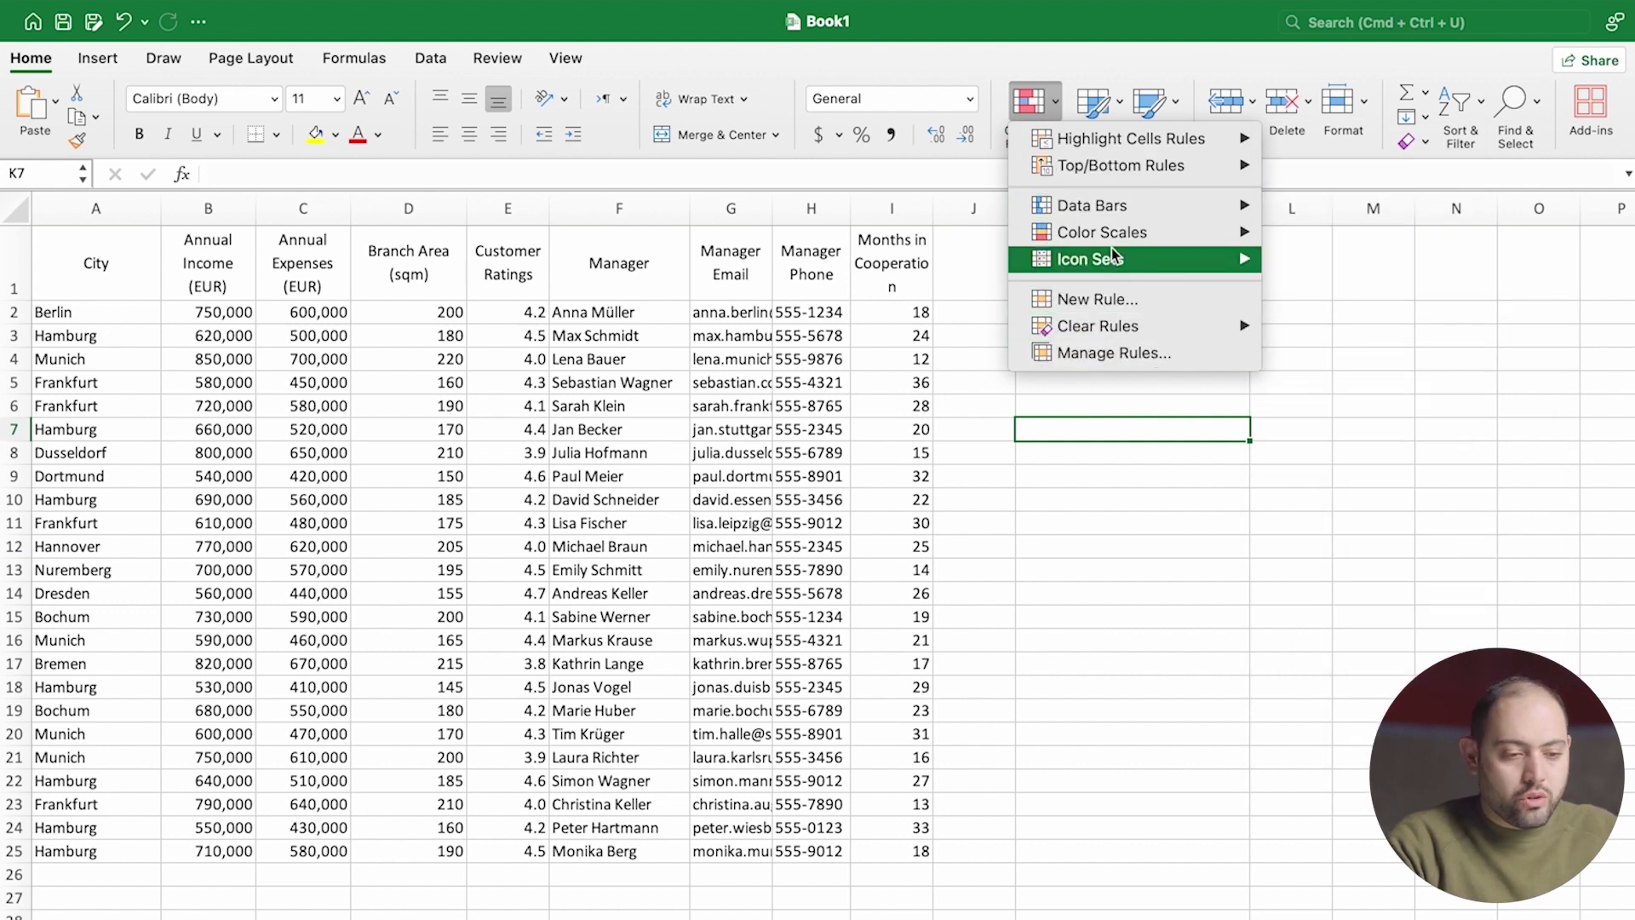
pyautogui.moveTo(1115, 166)
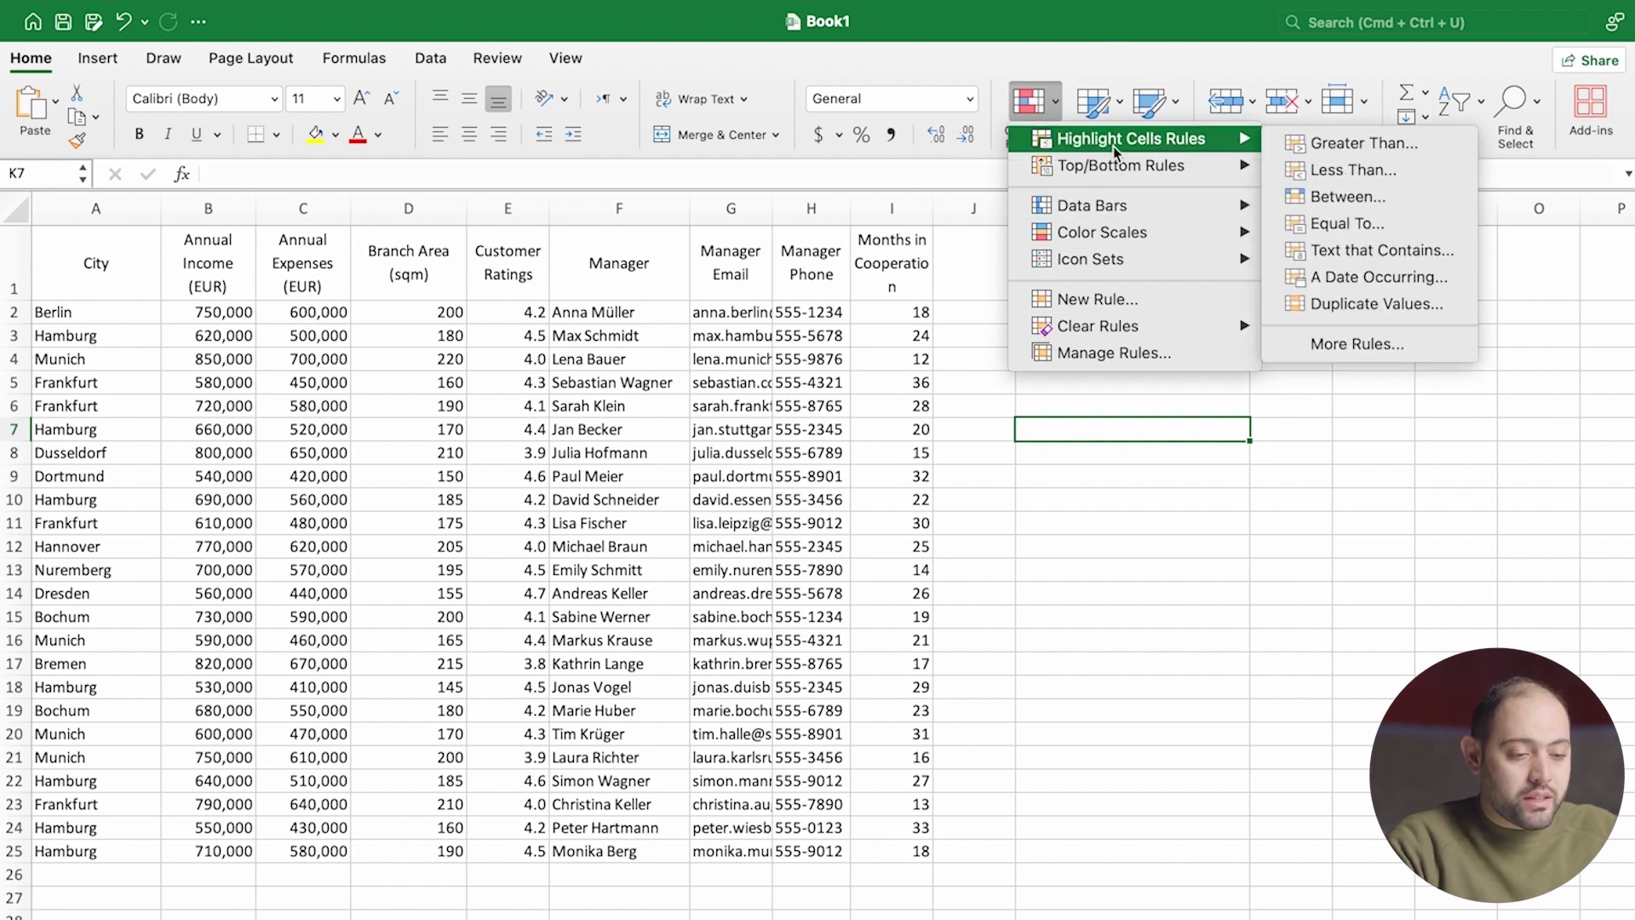
pyautogui.click(978, 393)
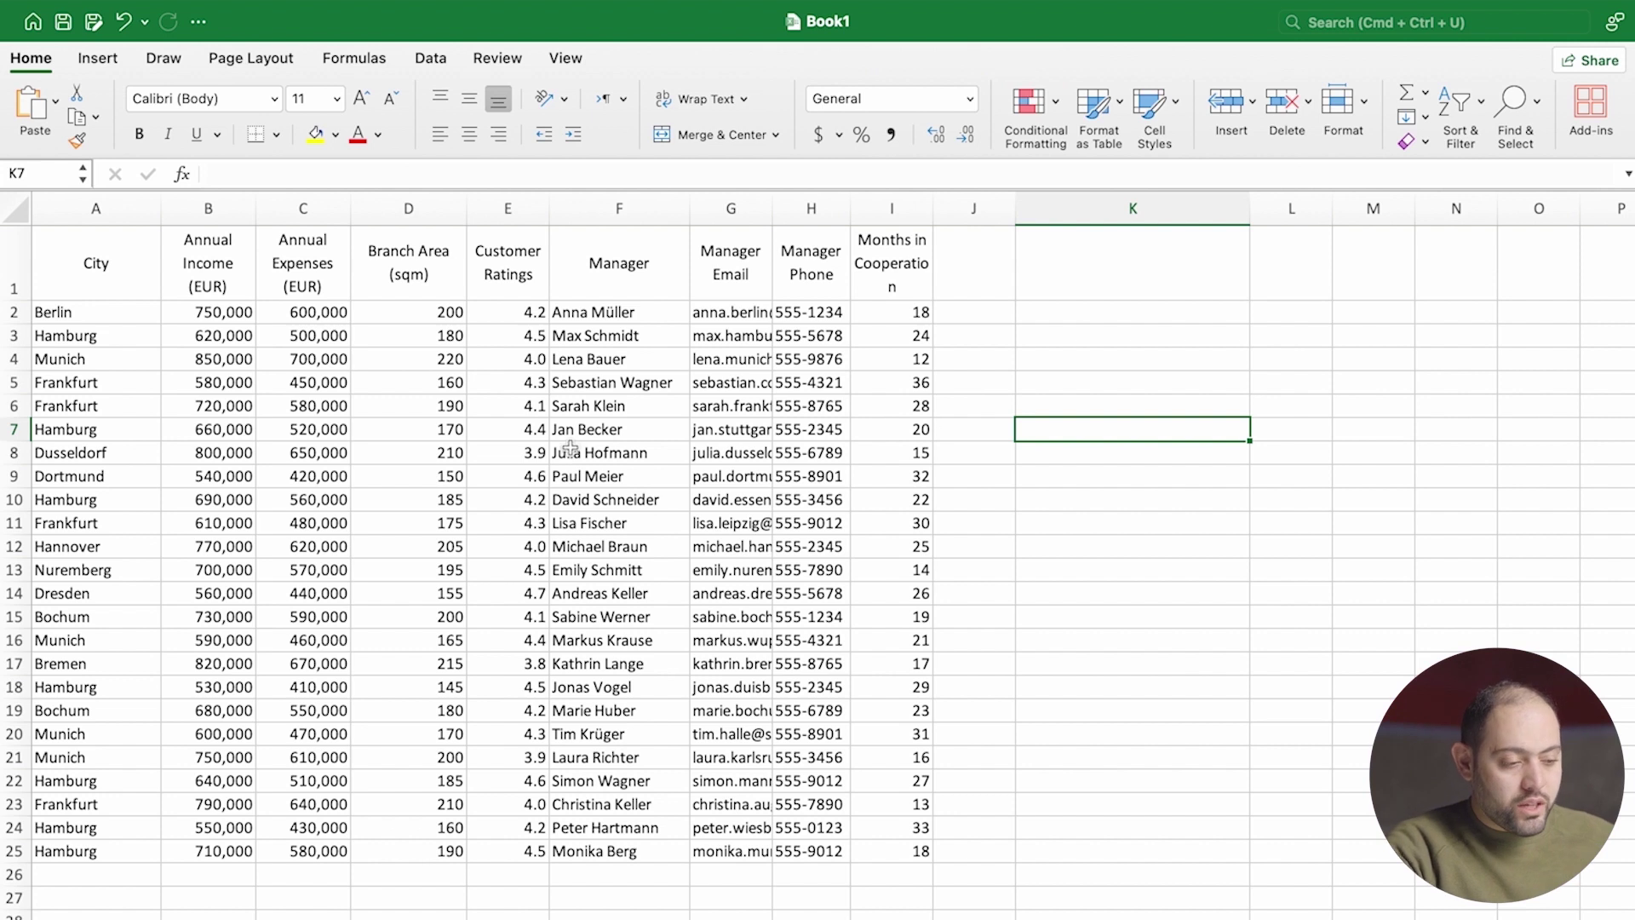
# Select the Customer Ratings values E2:E25 and open Conditional Formatting.
pyautogui.press('Left')
pyautogui.press('Up')
pyautogui.press('Up')
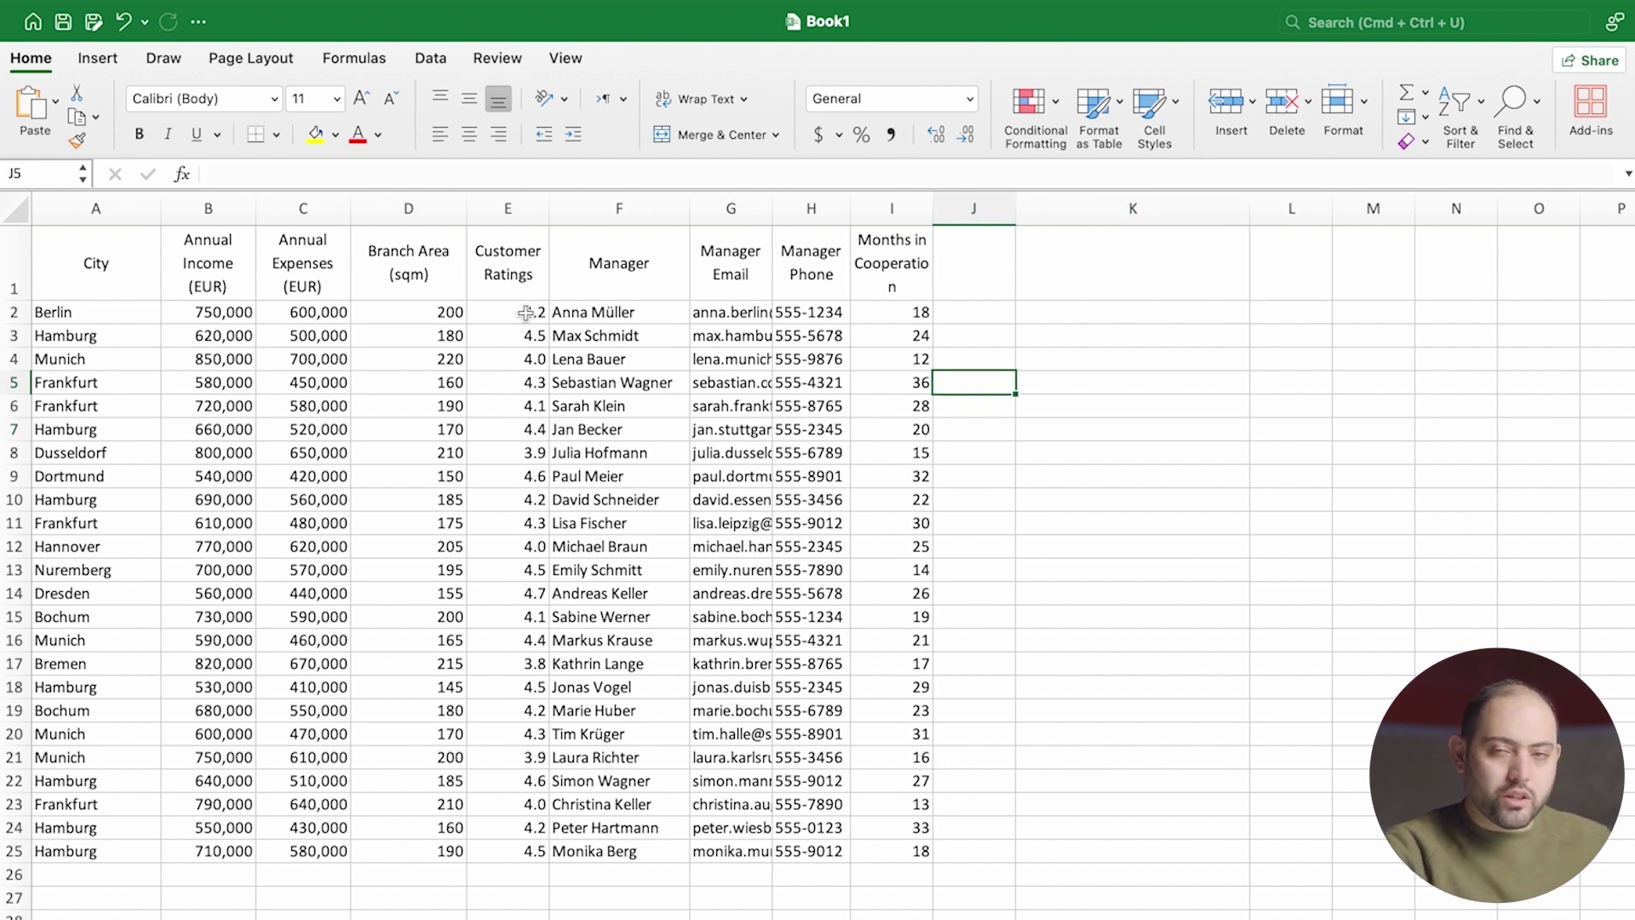
pyautogui.moveTo(526, 313); pyautogui.dragTo(513, 851)
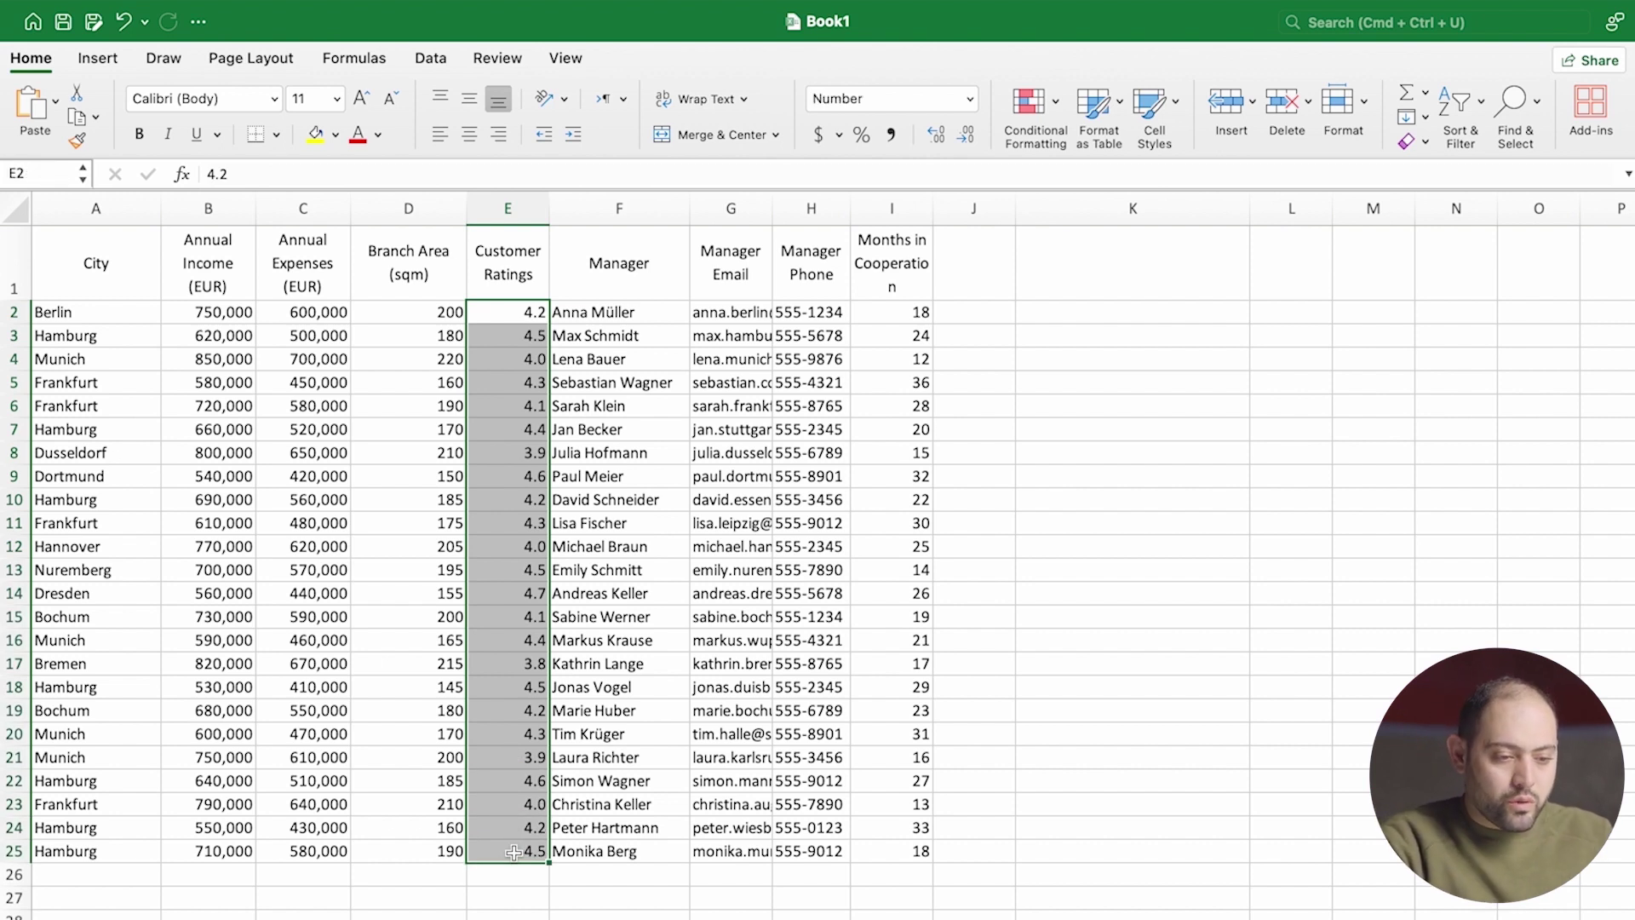
pyautogui.click(1030, 121)
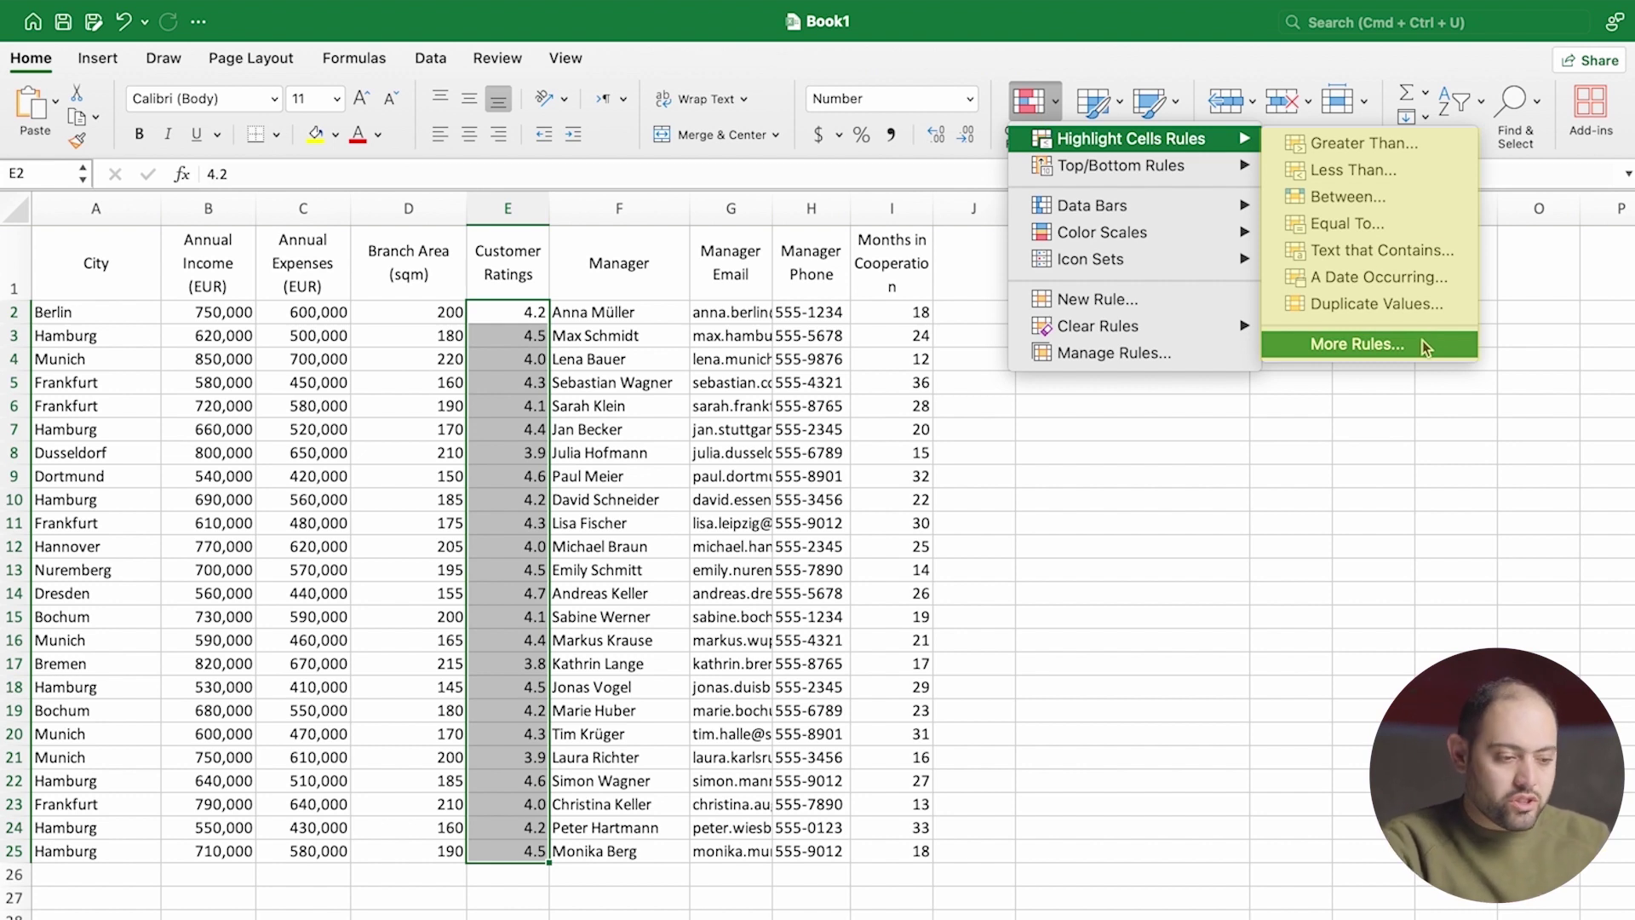
# Start a new highlight rule through More Rules, keeping the Classic style.
pyautogui.click(1439, 149)
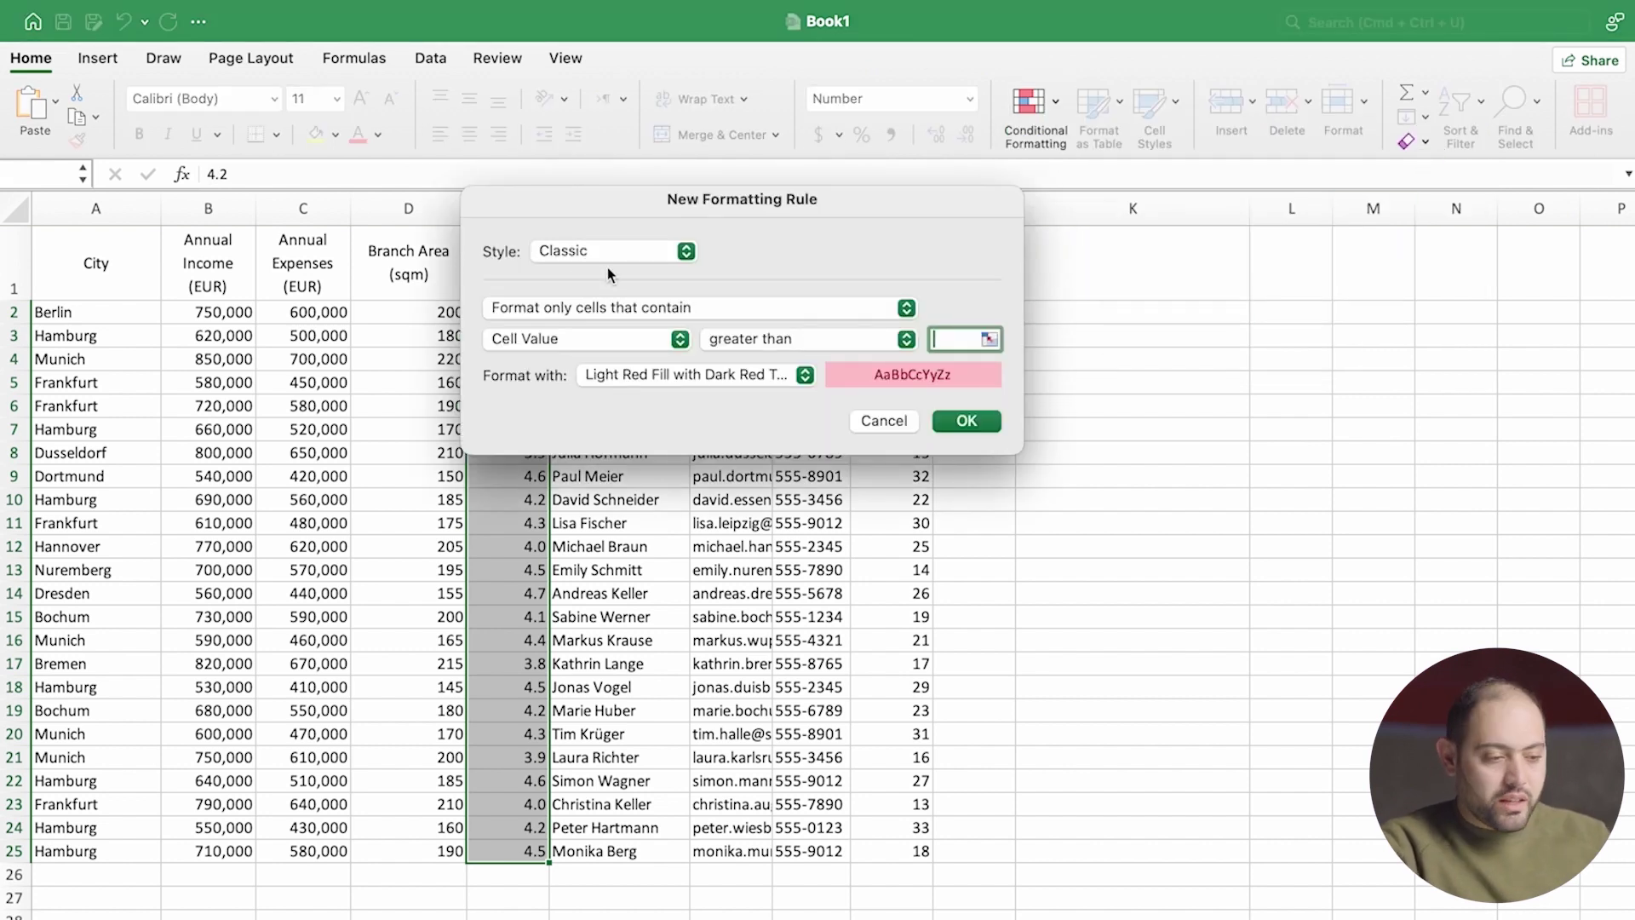
pyautogui.click(638, 251)
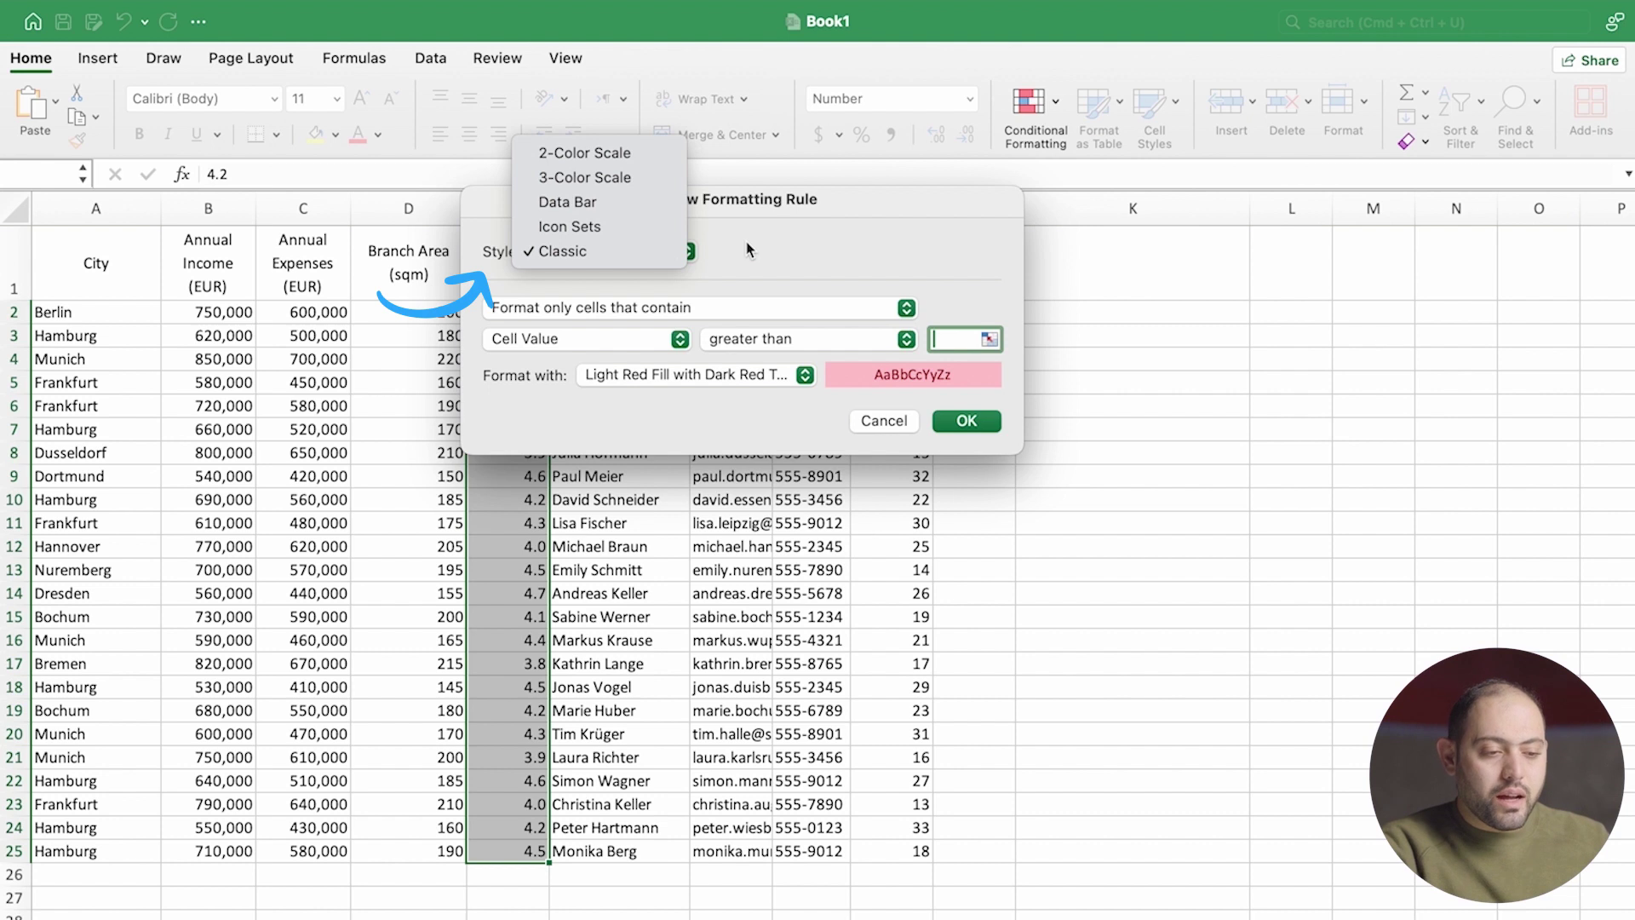
pyautogui.click(610, 252)
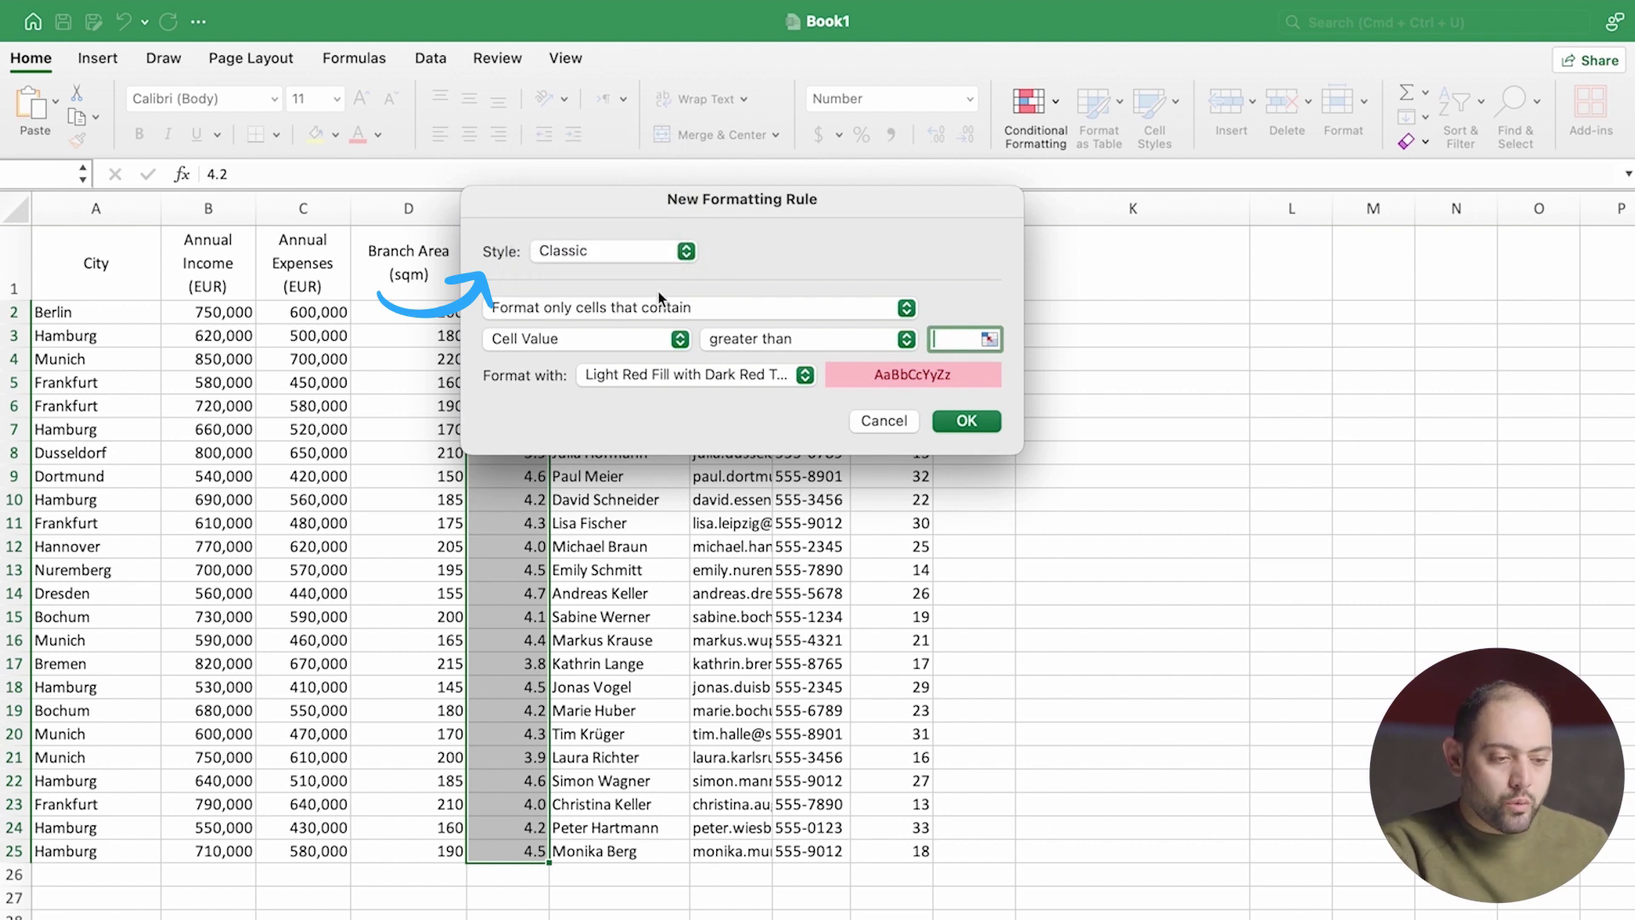
pyautogui.moveTo(693, 208); pyautogui.dragTo(969, 279)
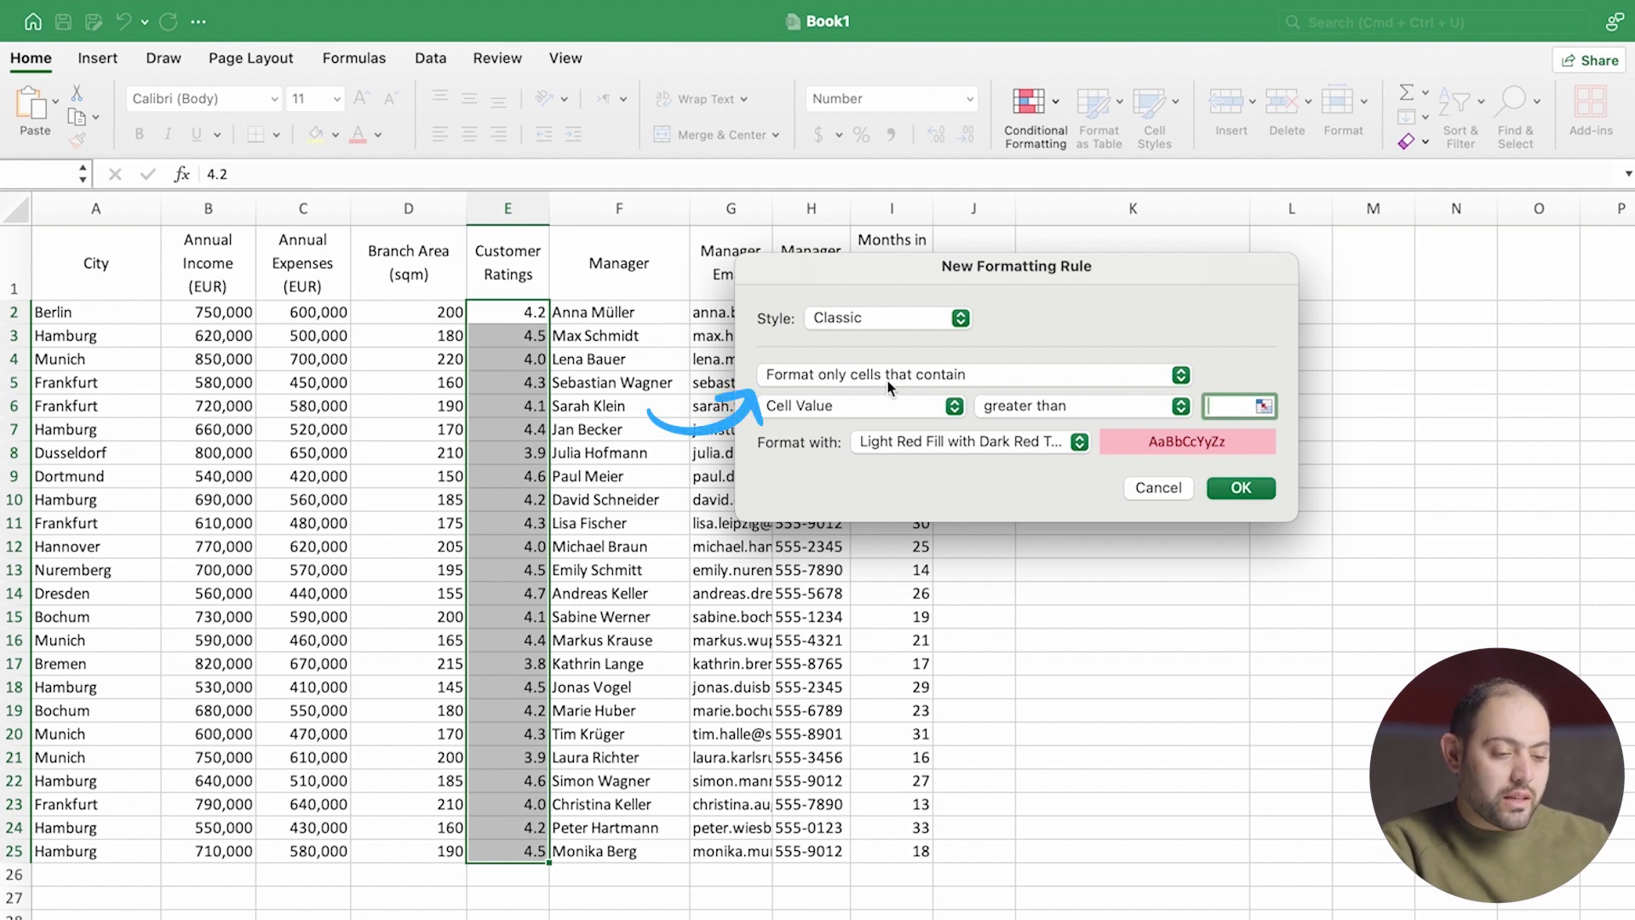
# Set the rule to Cell Value greater than 4.4 and apply it.
pyautogui.click(1014, 372)
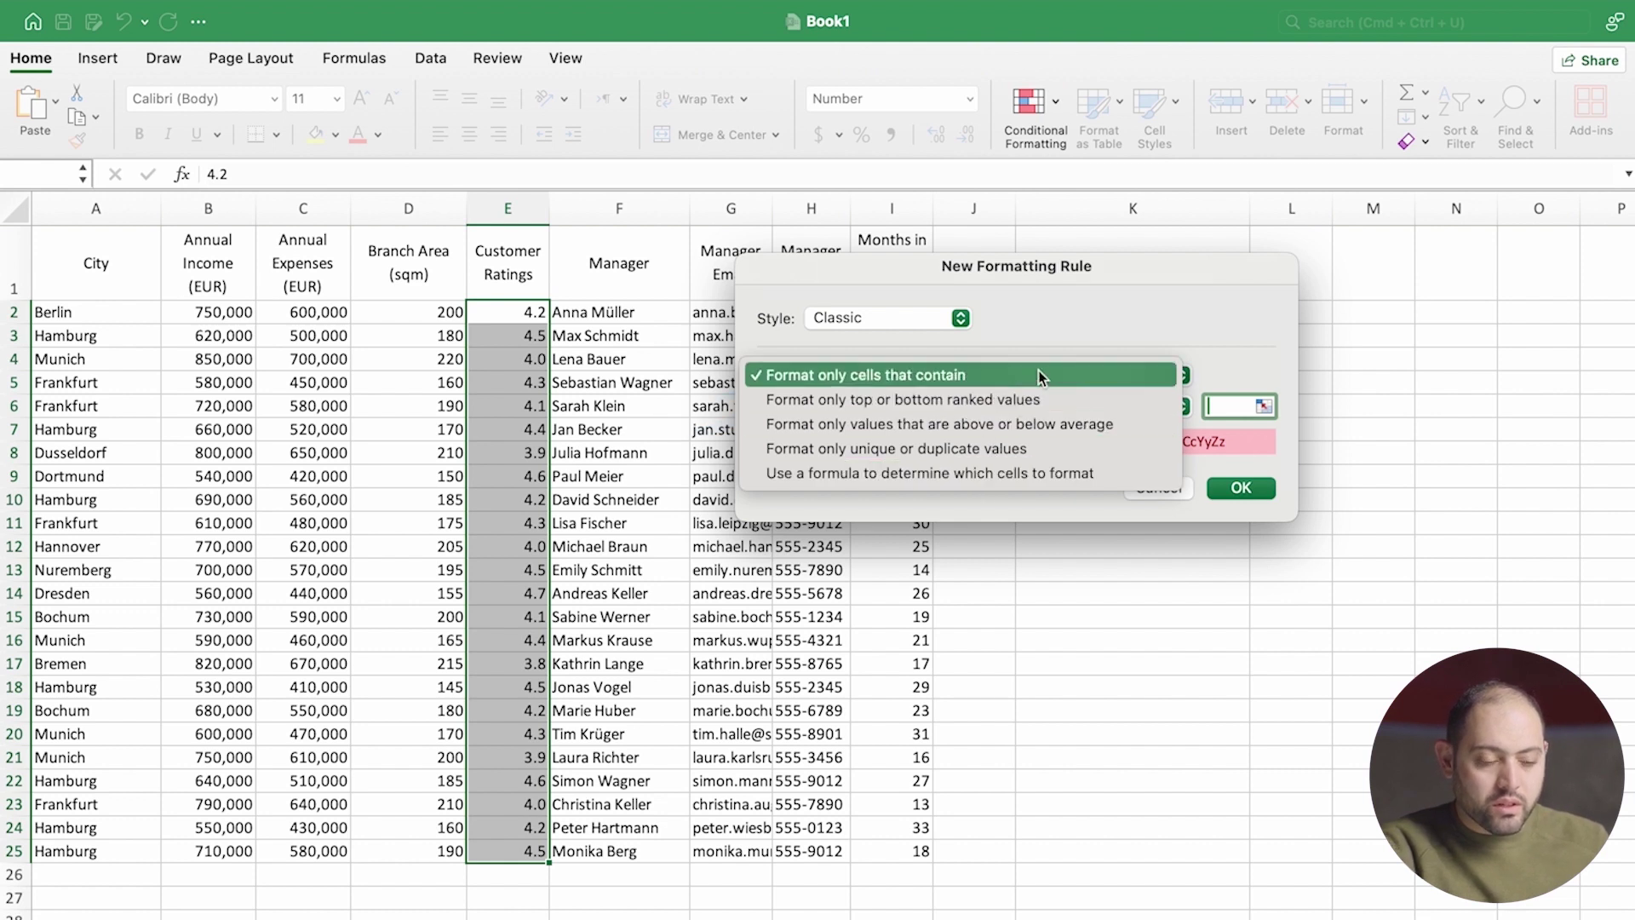
pyautogui.click(1017, 373)
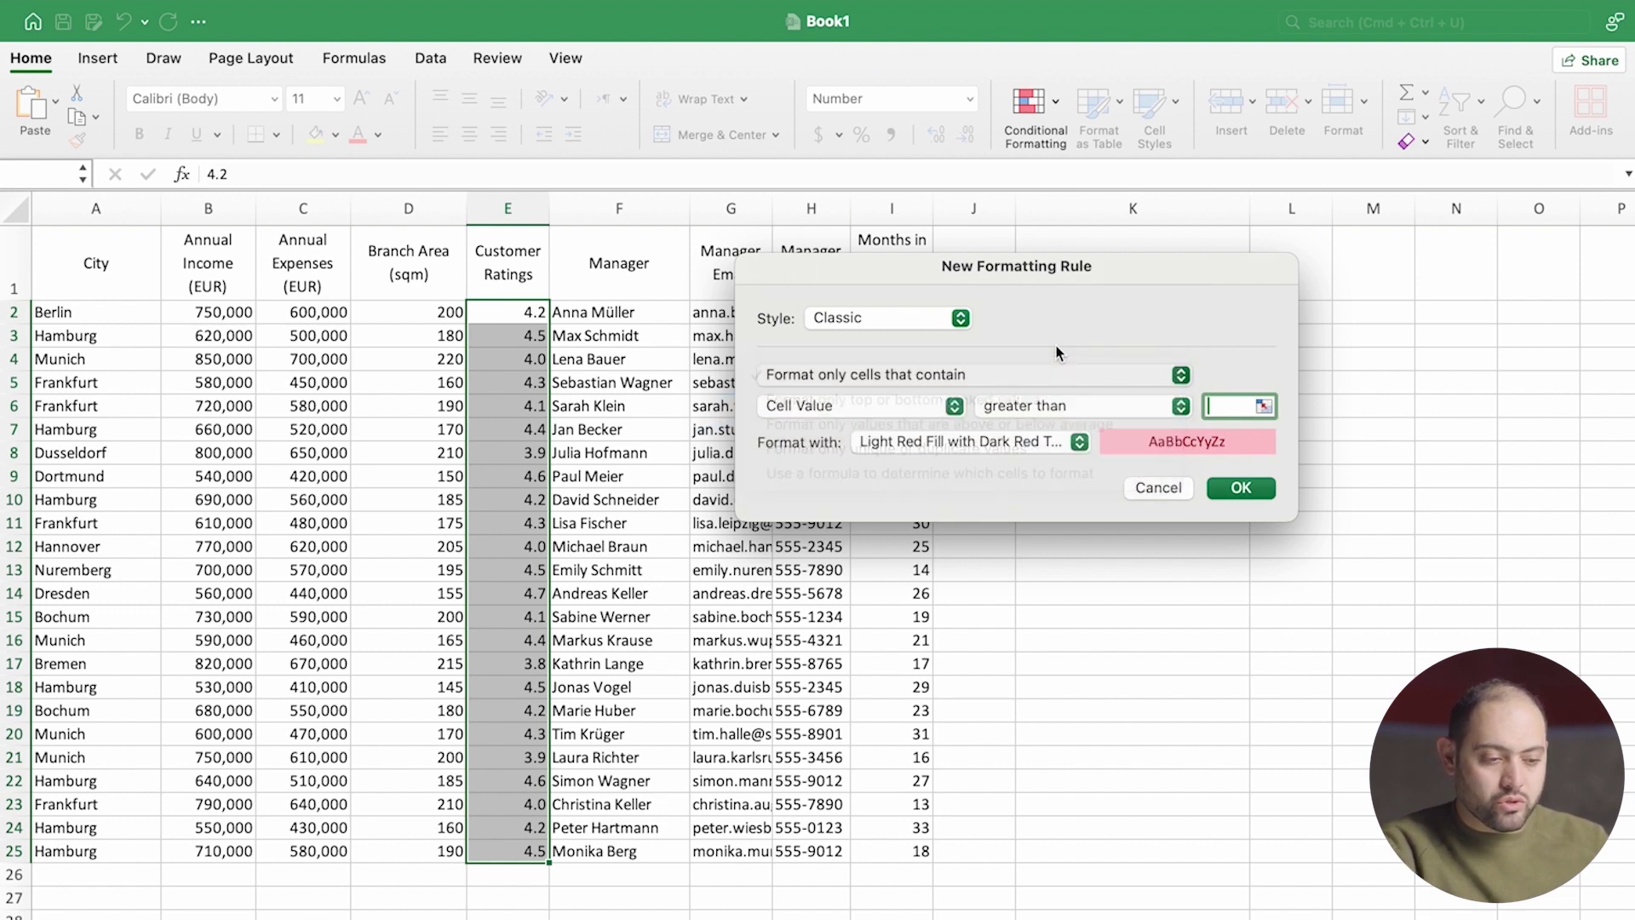
pyautogui.click(852, 405)
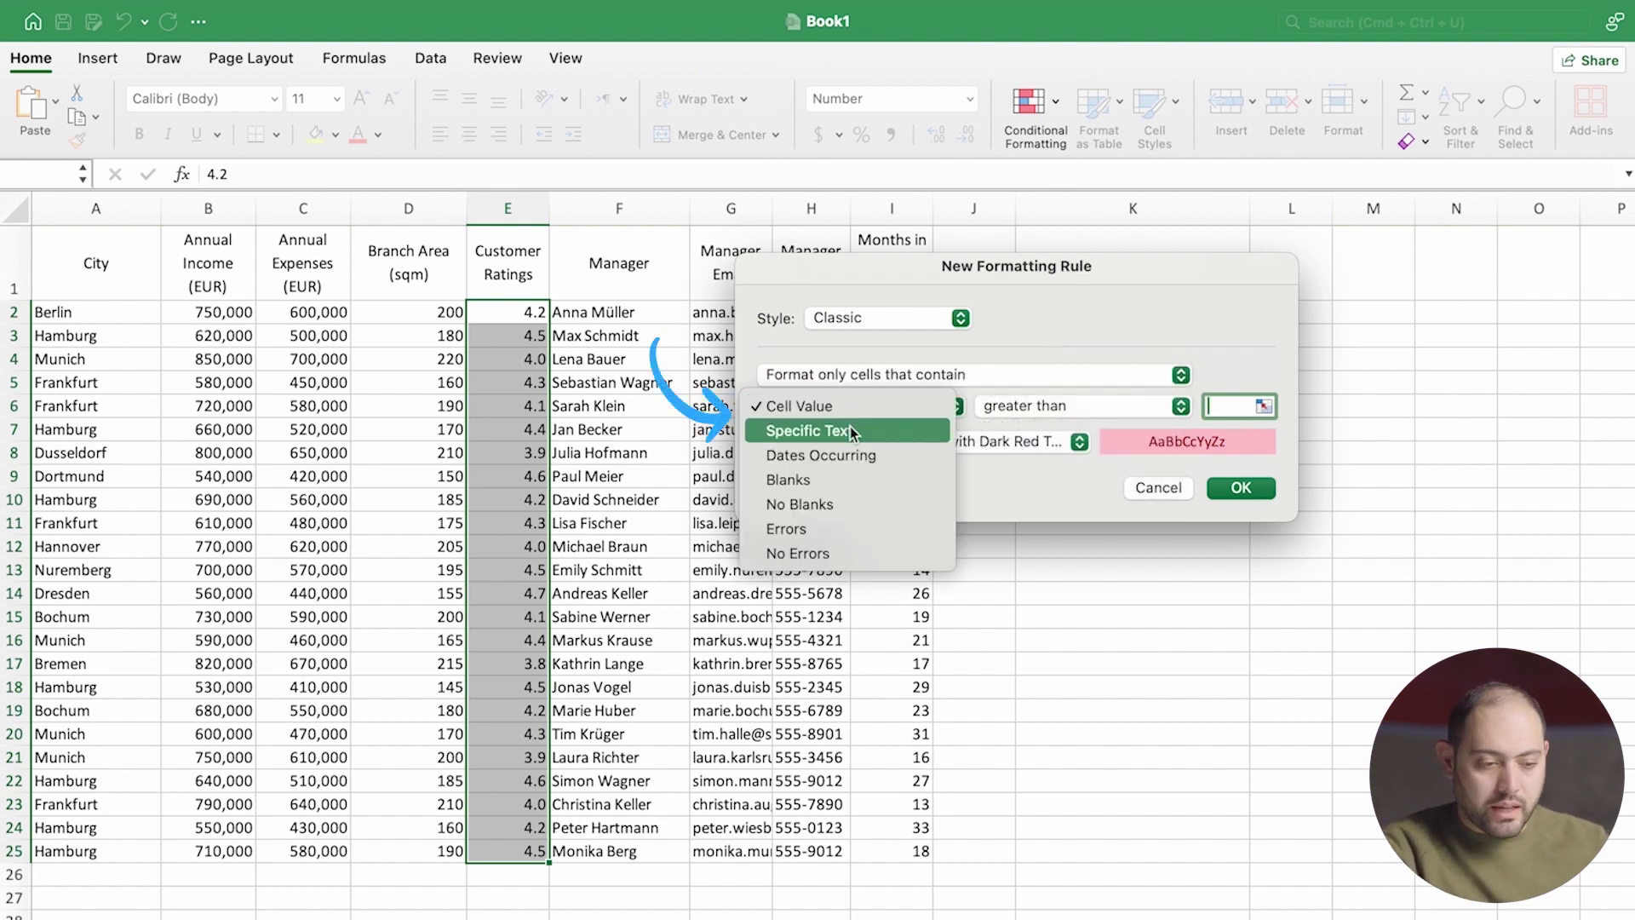
pyautogui.press('Escape')
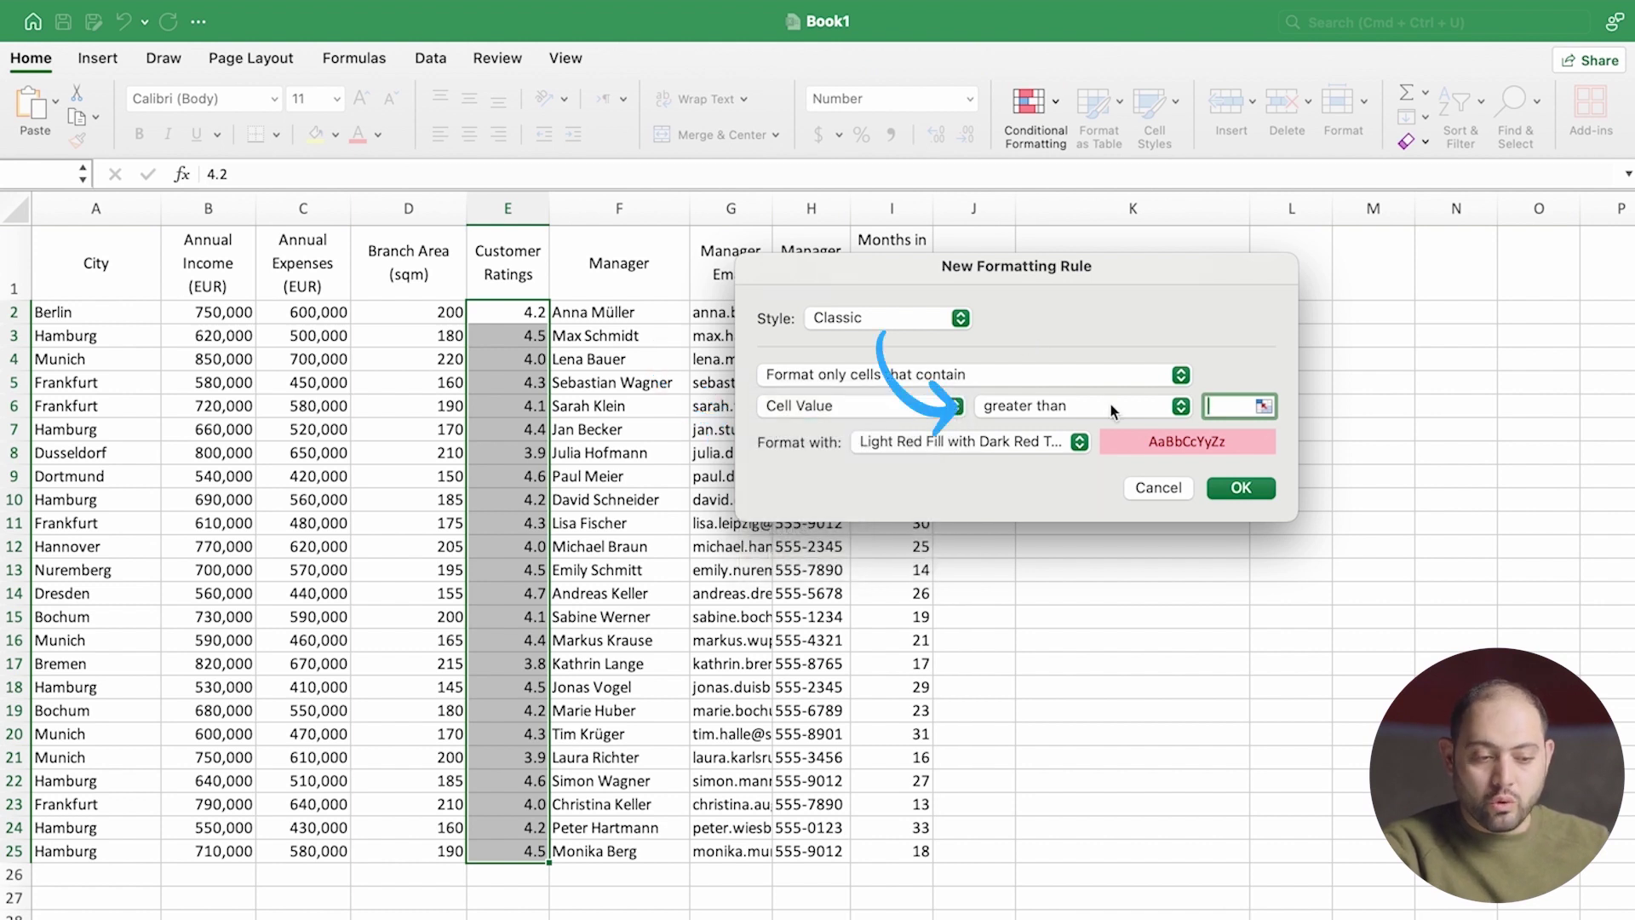
pyautogui.click(1110, 403)
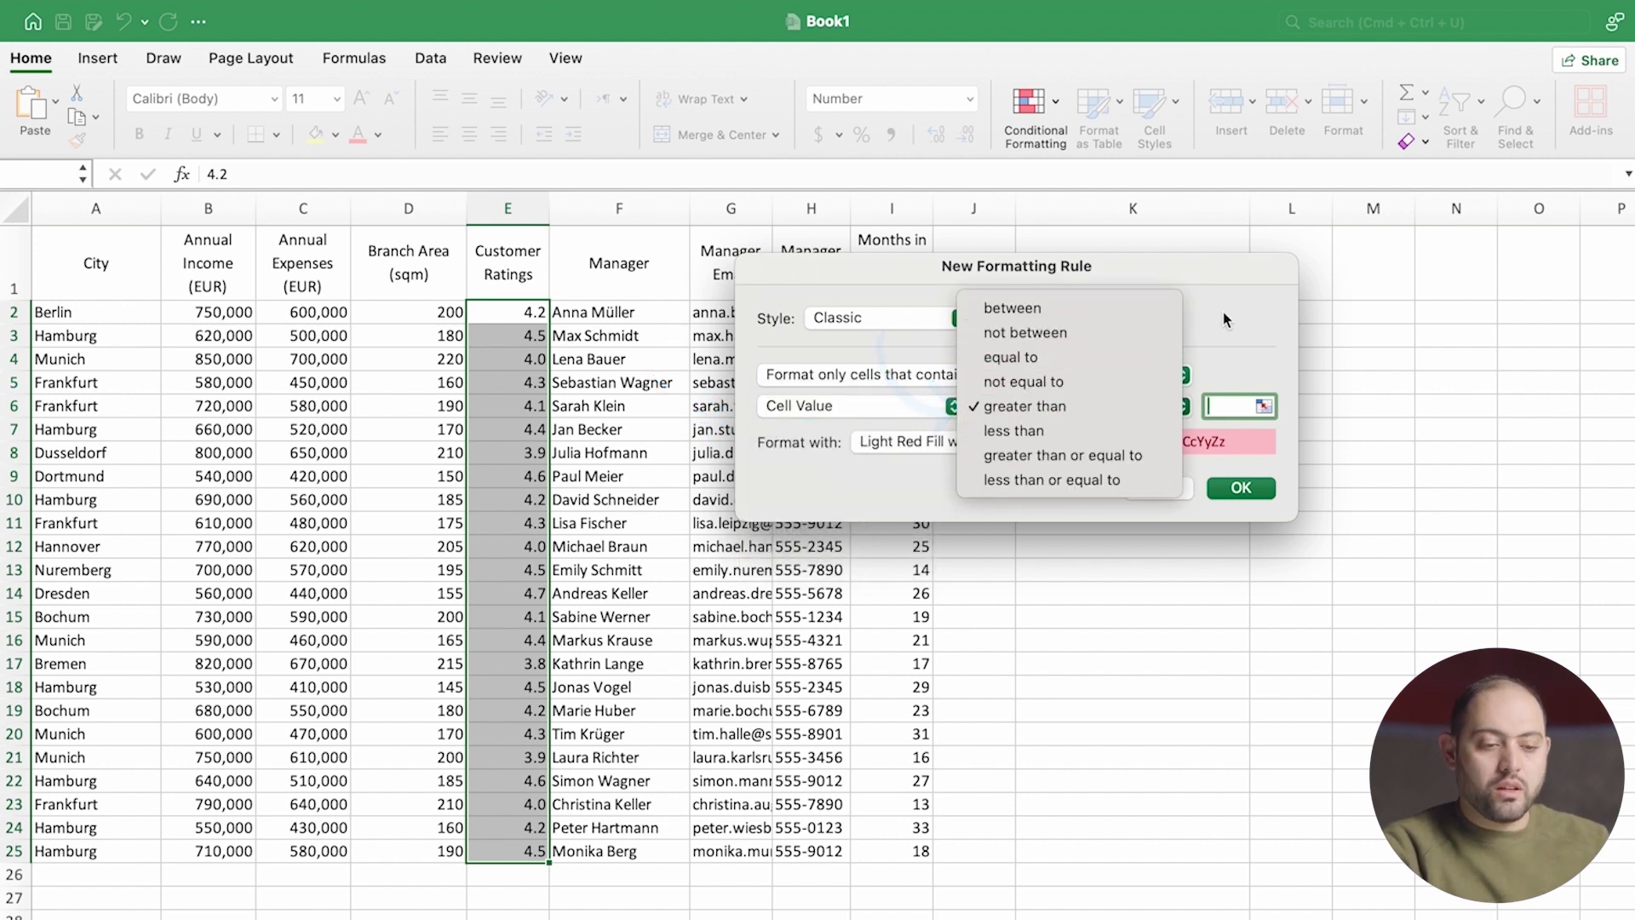
pyautogui.press('Escape')
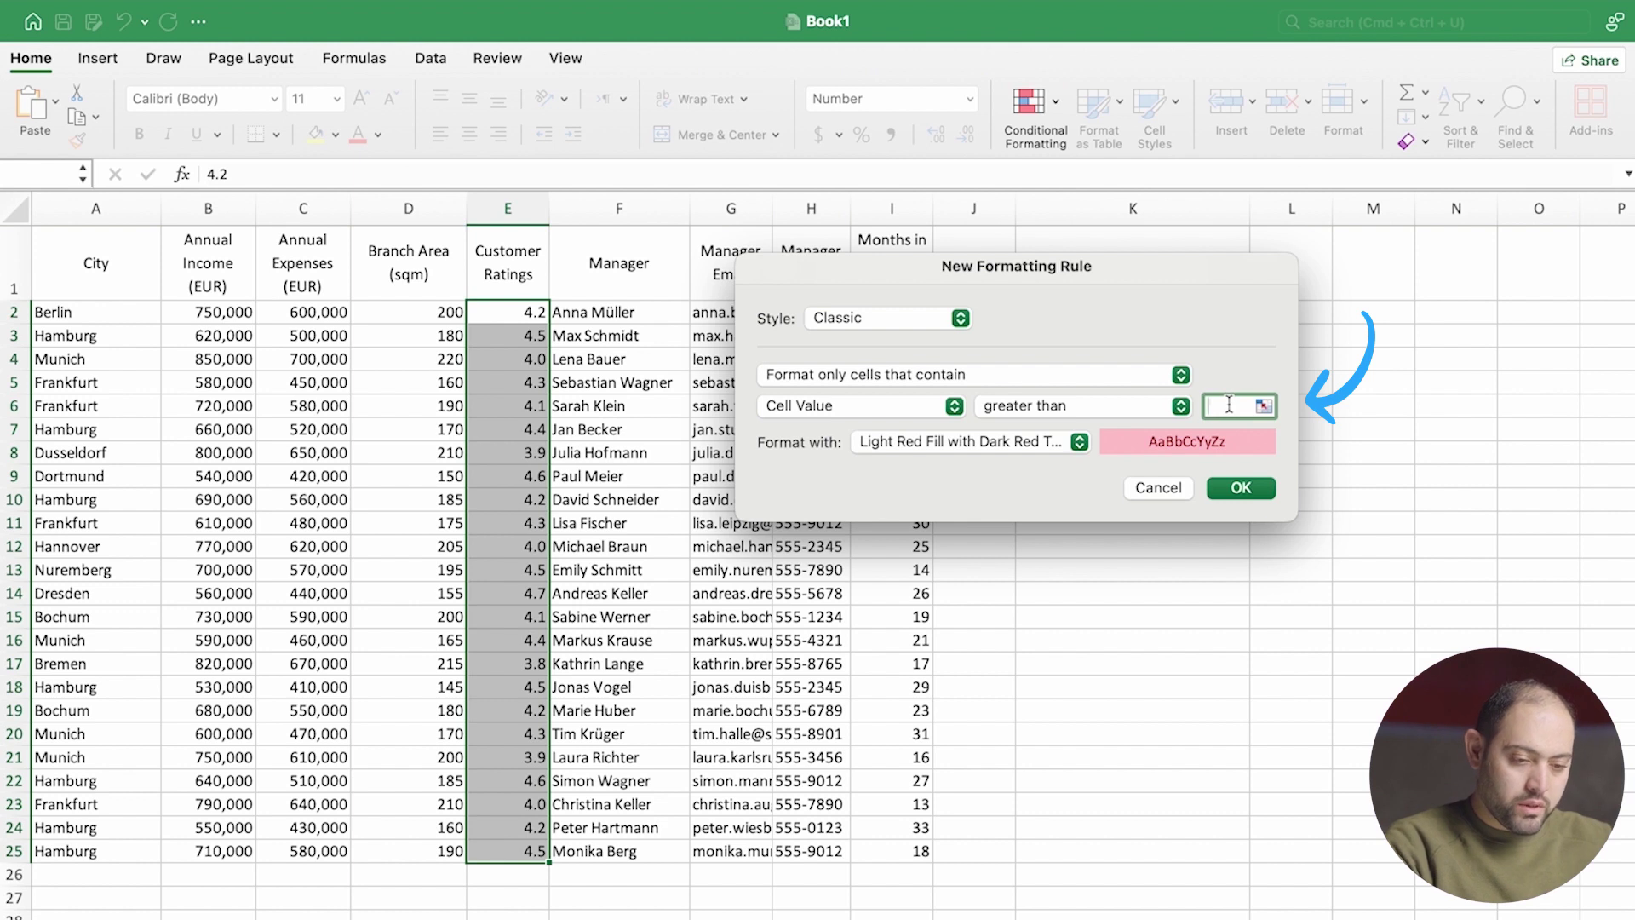
pyautogui.write('4.4')
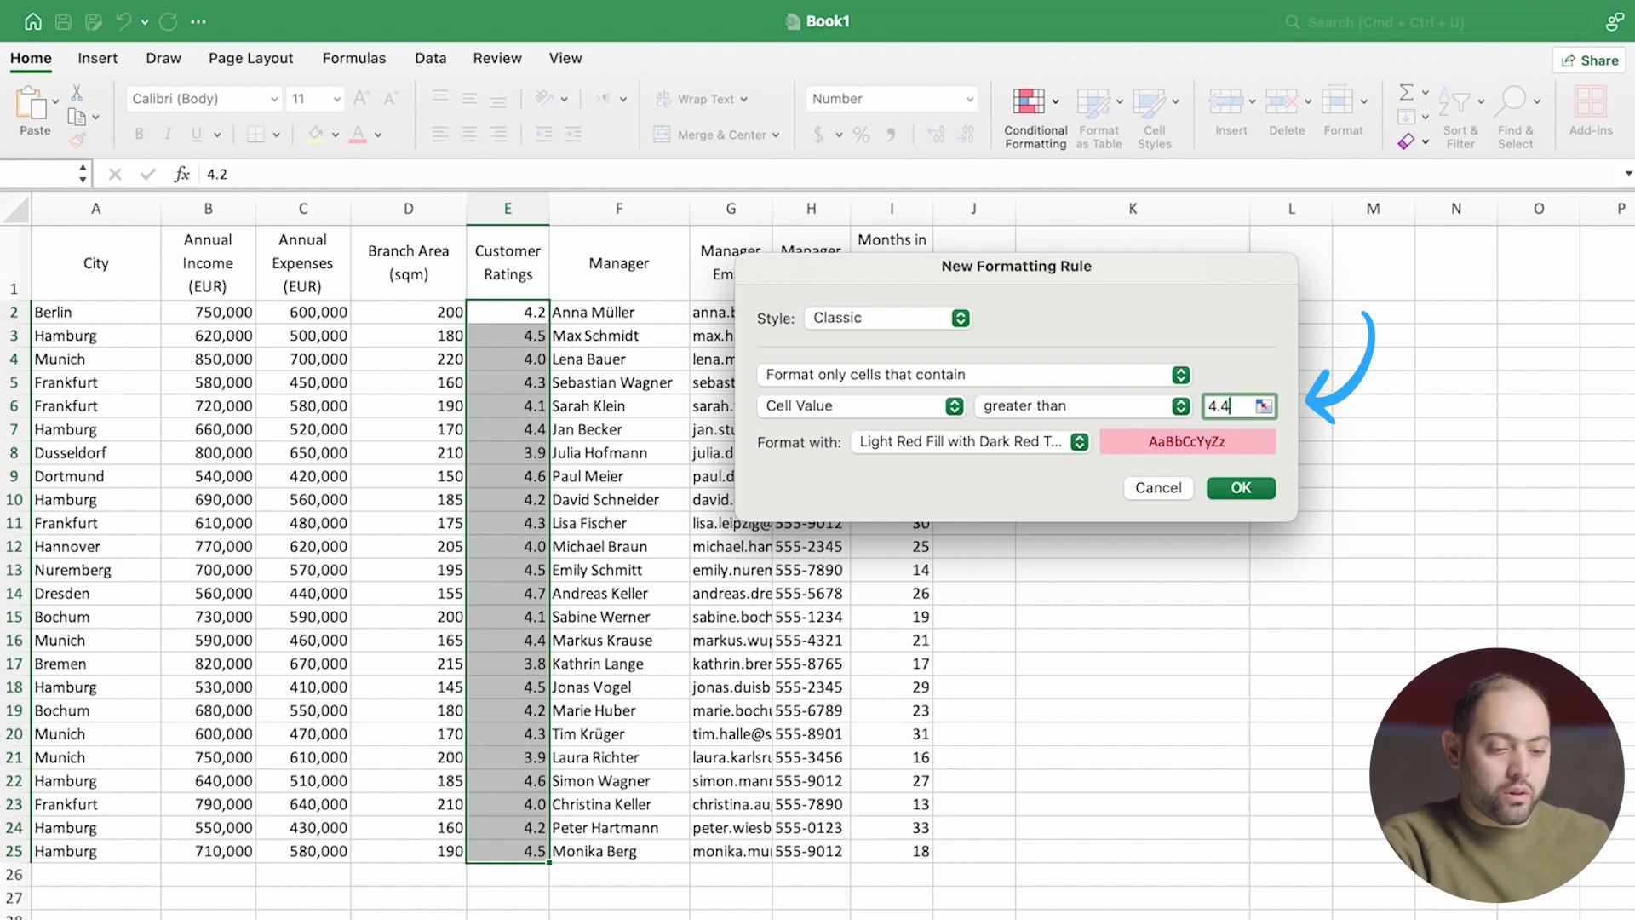
pyautogui.click(1254, 489)
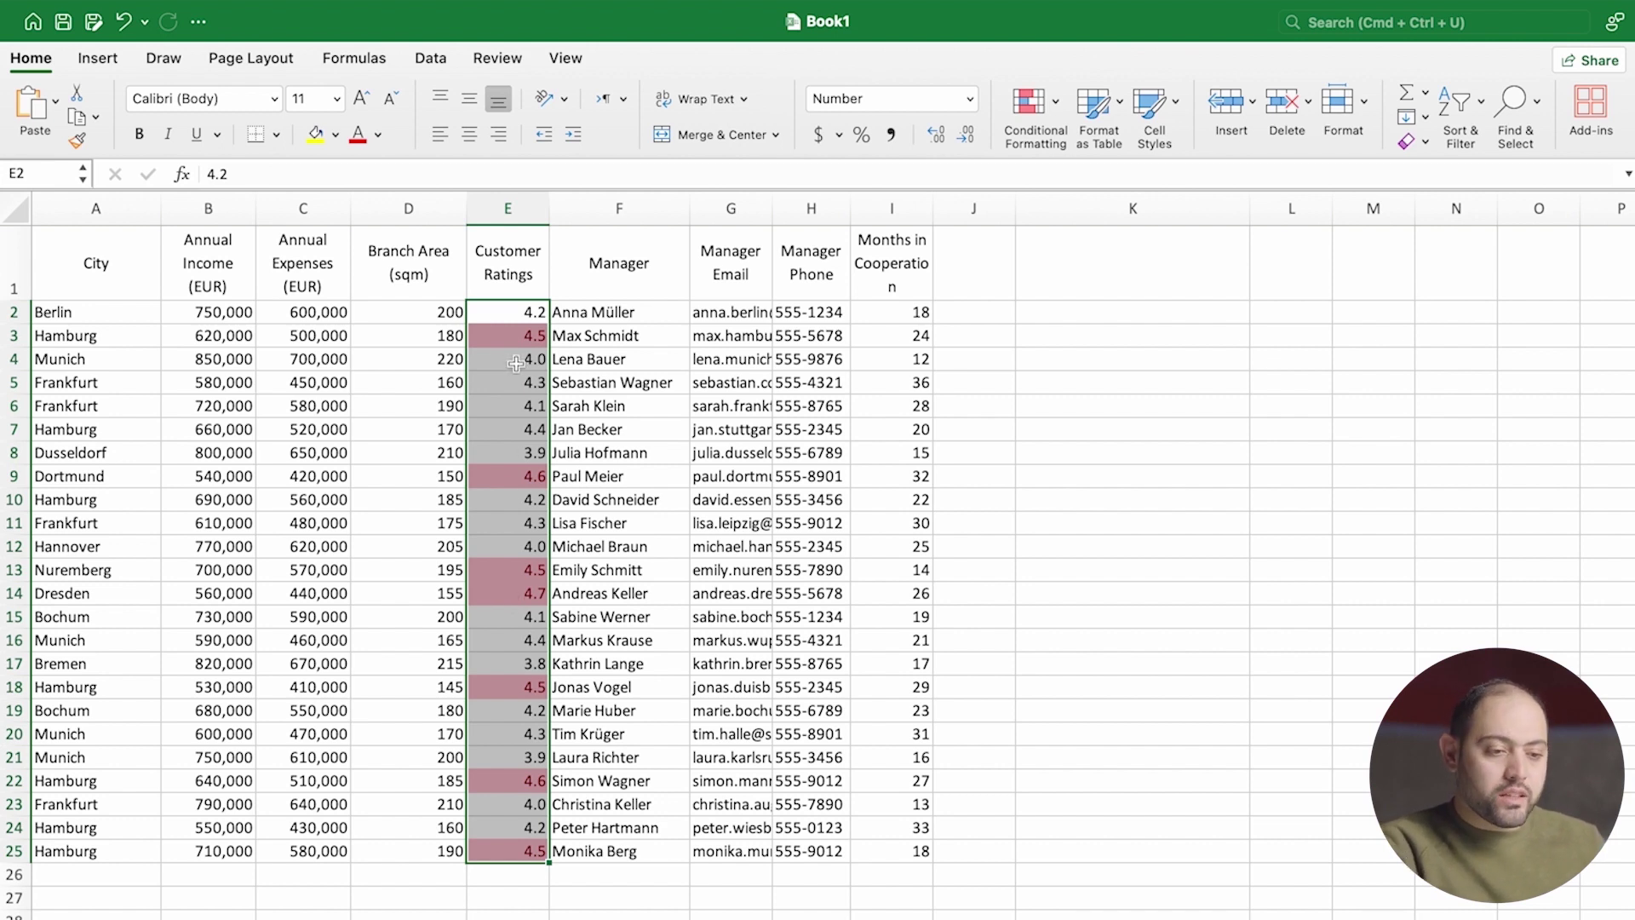
# Clear the conditional formatting rules from the selected ratings E2:E25.
pyautogui.click(1032, 109)
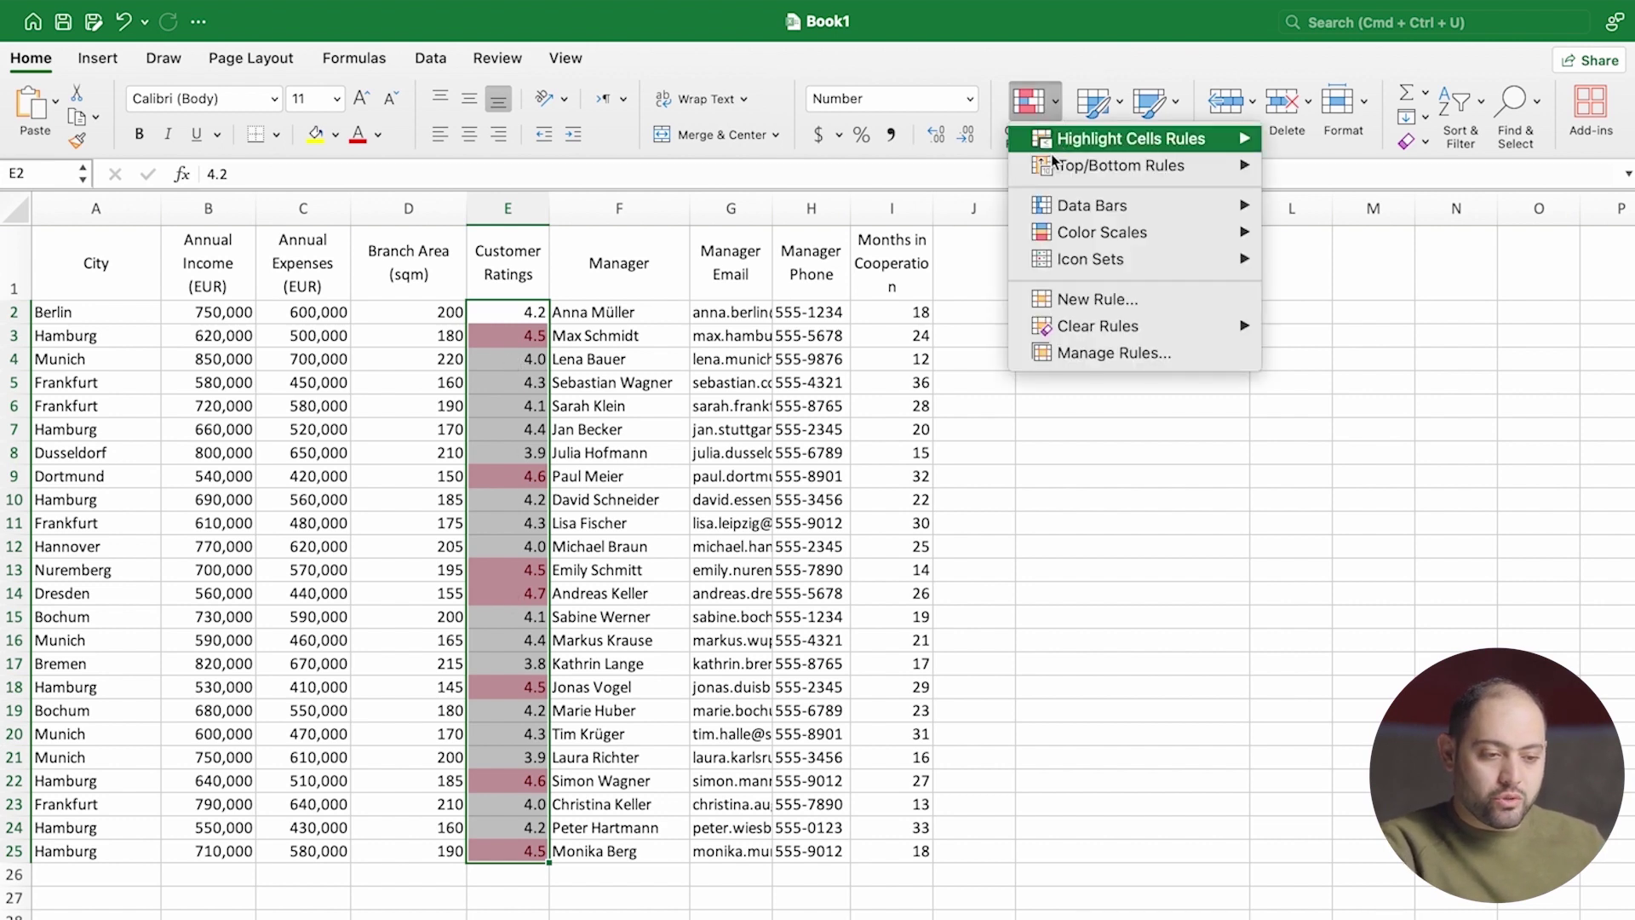
pyautogui.moveTo(1149, 326)
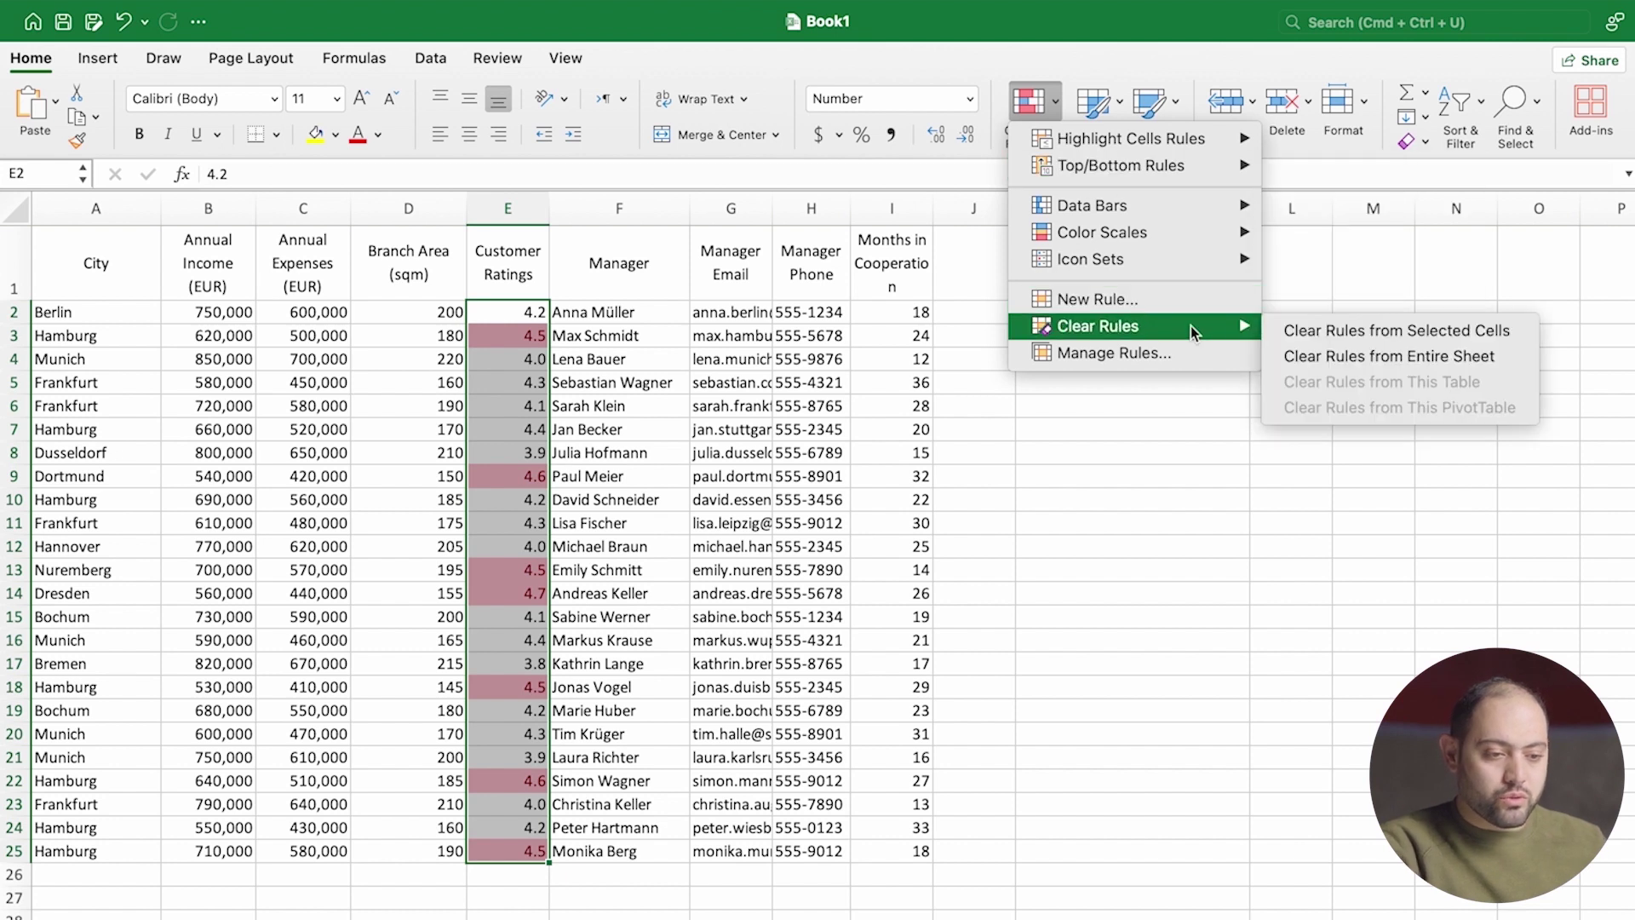
pyautogui.click(1299, 332)
# Start a greater-than rule for the ratings using cell E9 as the threshold.
pyautogui.click(1038, 133)
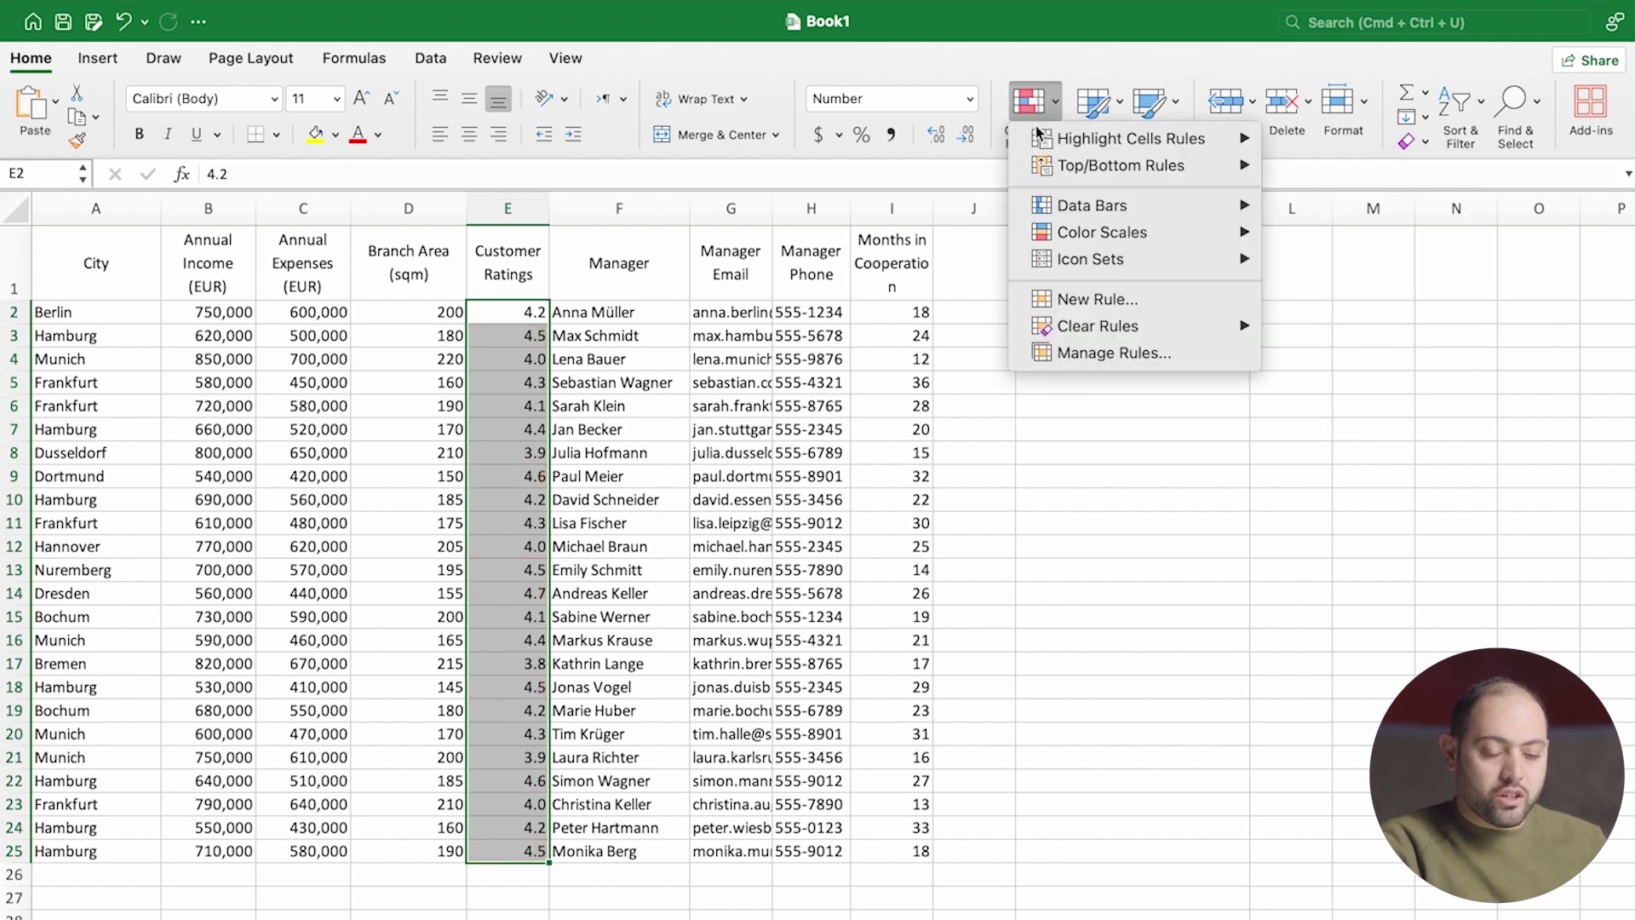
pyautogui.moveTo(1071, 141)
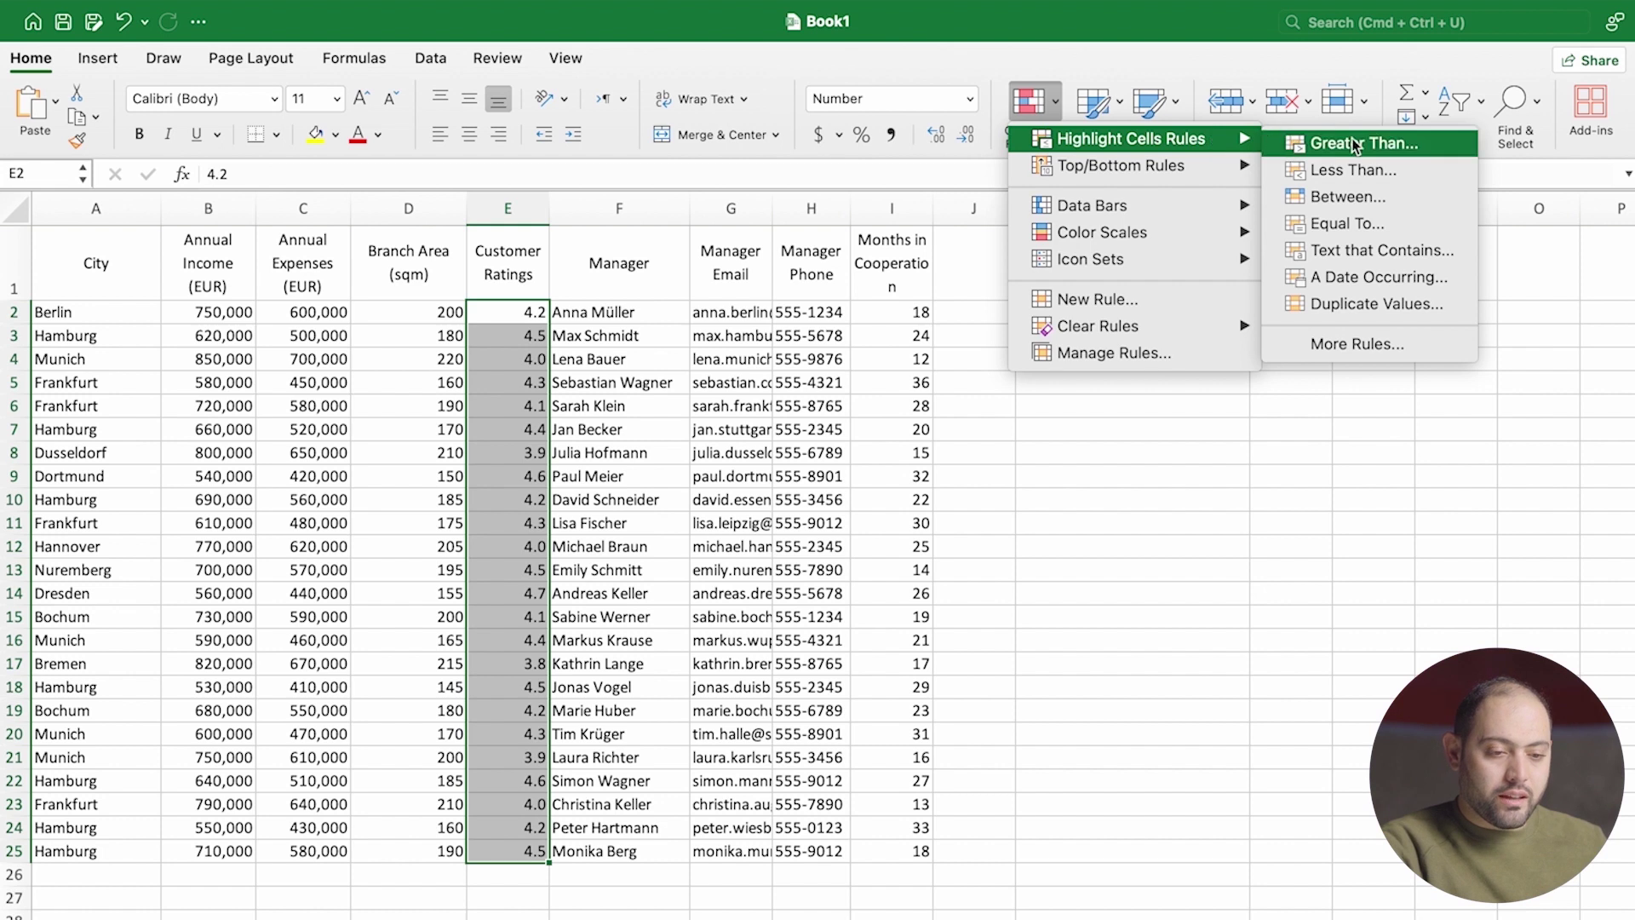
pyautogui.click(1437, 146)
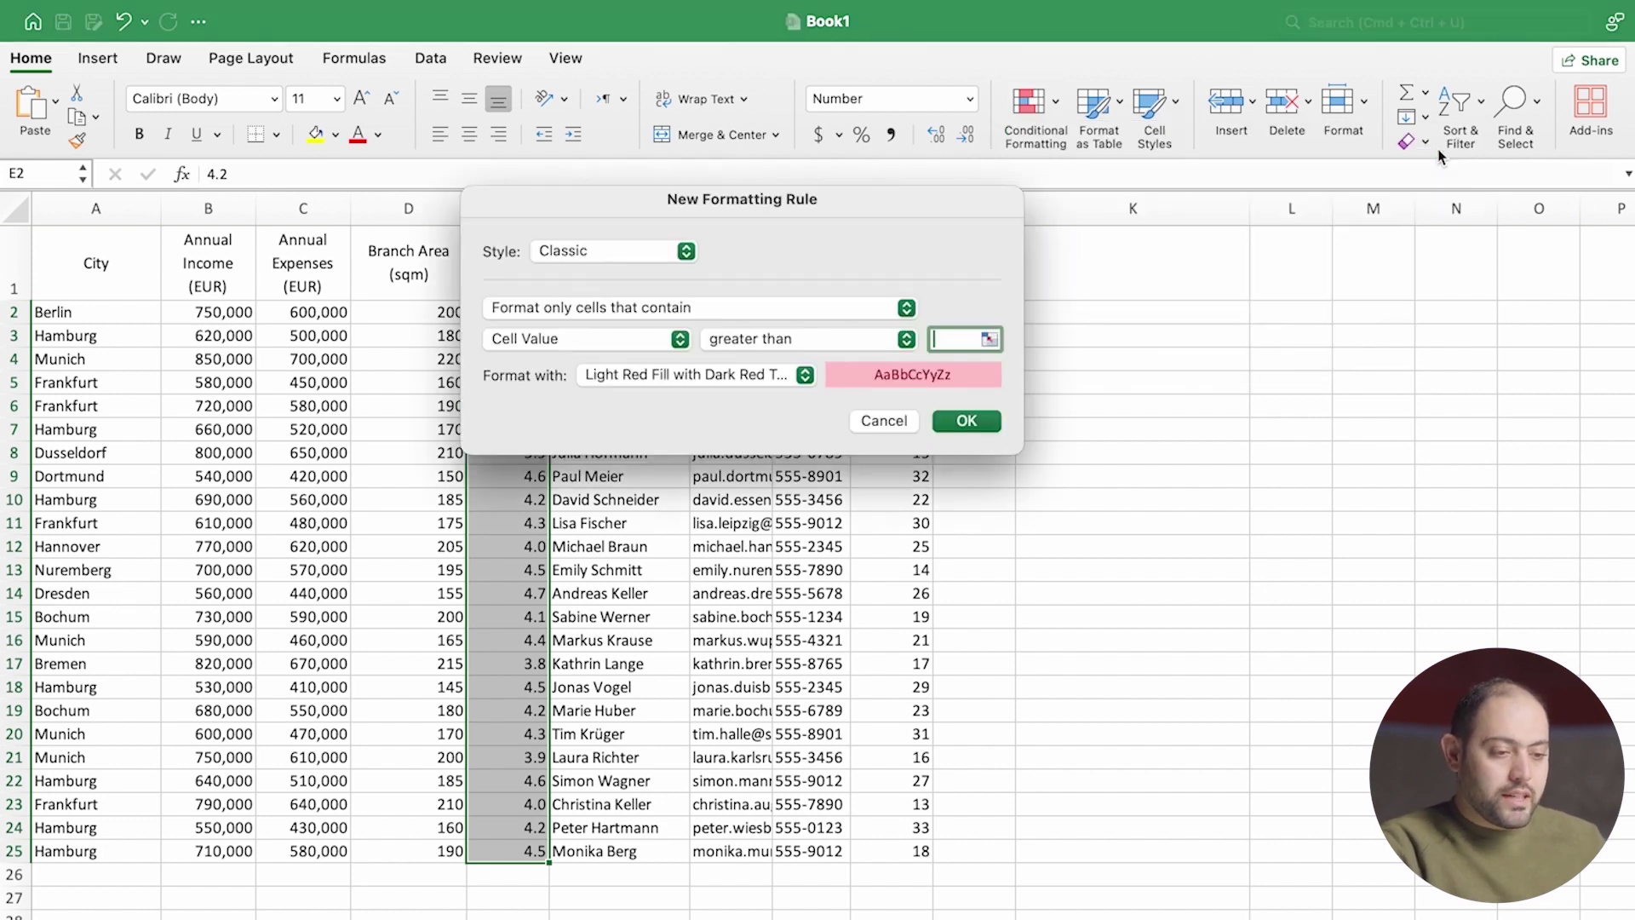
pyautogui.moveTo(800, 213); pyautogui.dragTo(1091, 264)
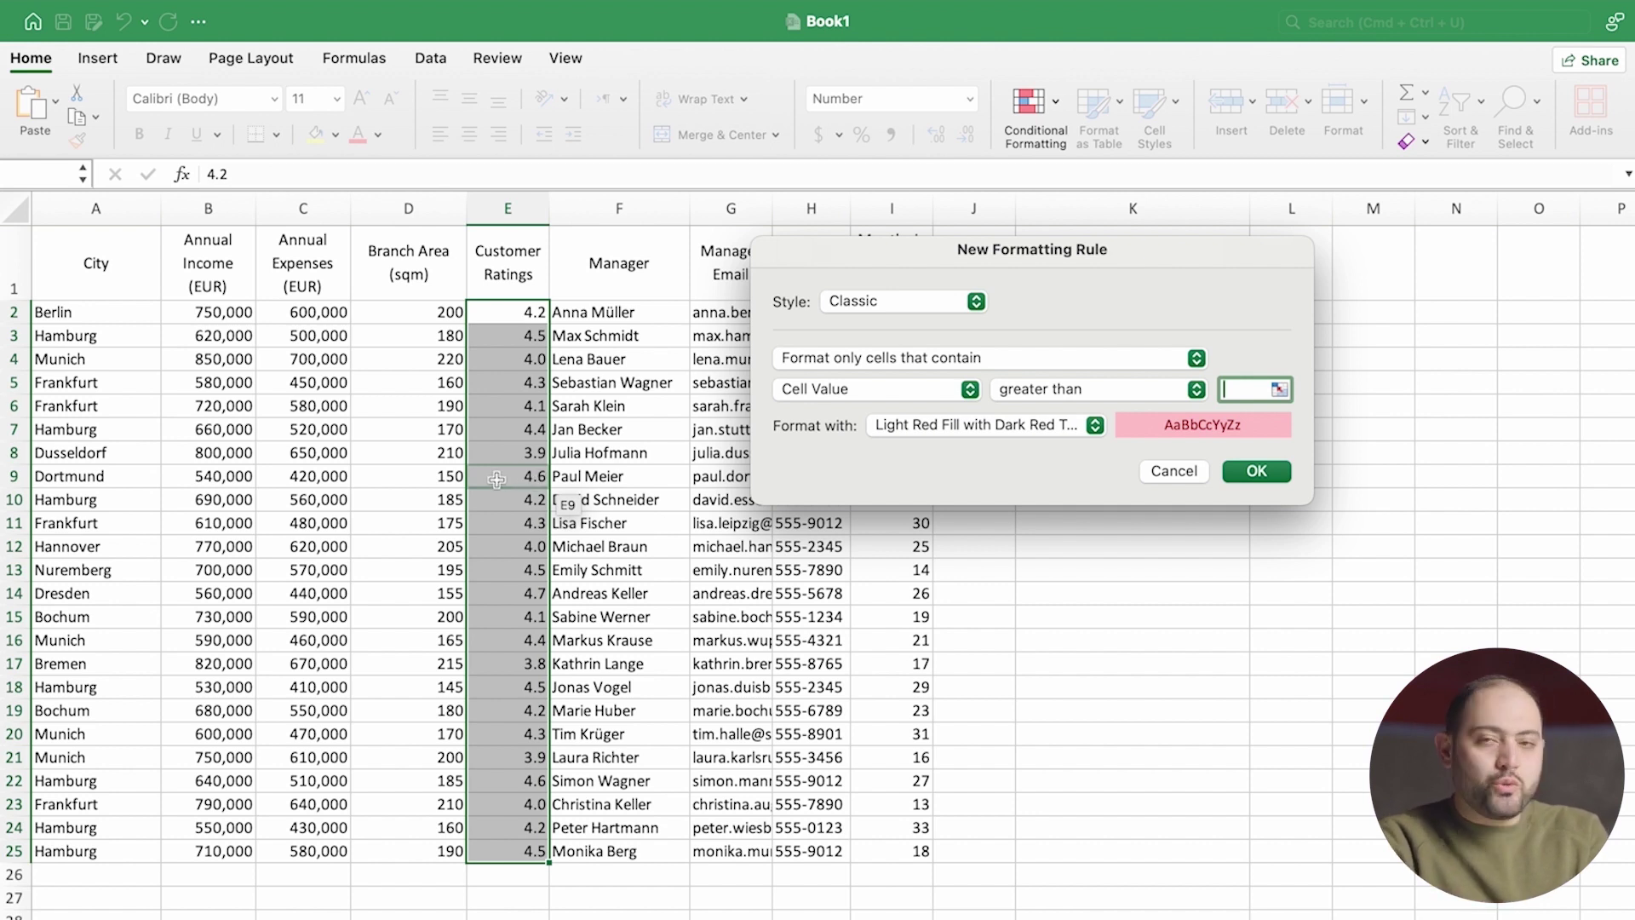
pyautogui.click(497, 479)
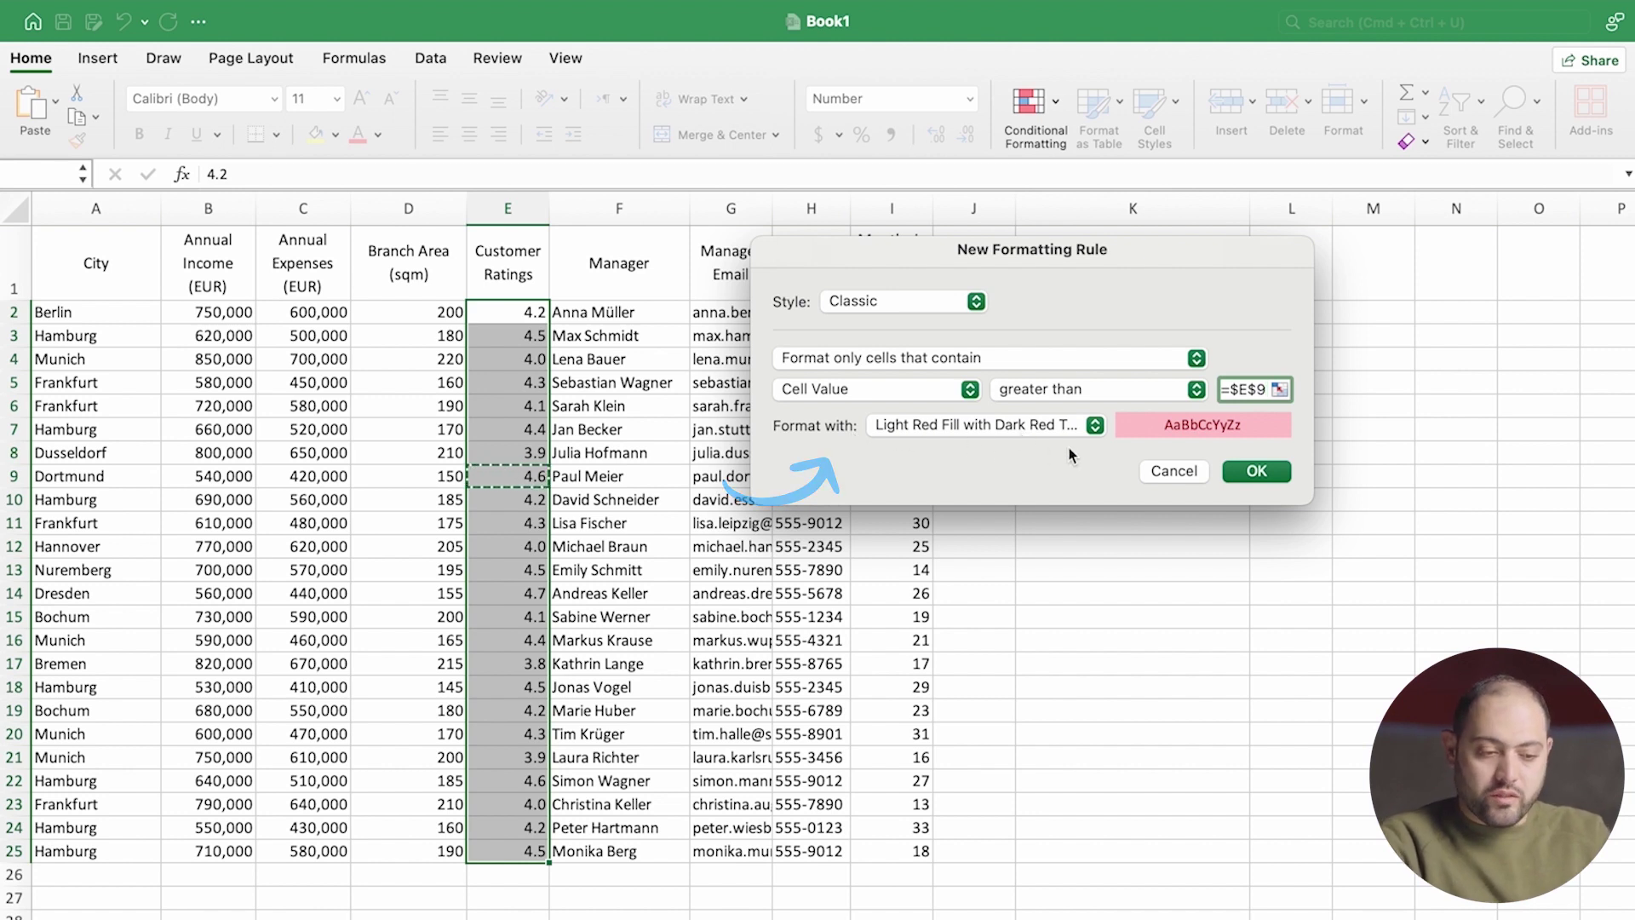
# Try the yellow and green preset formats, then choose Custom Format instead.
pyautogui.click(1092, 426)
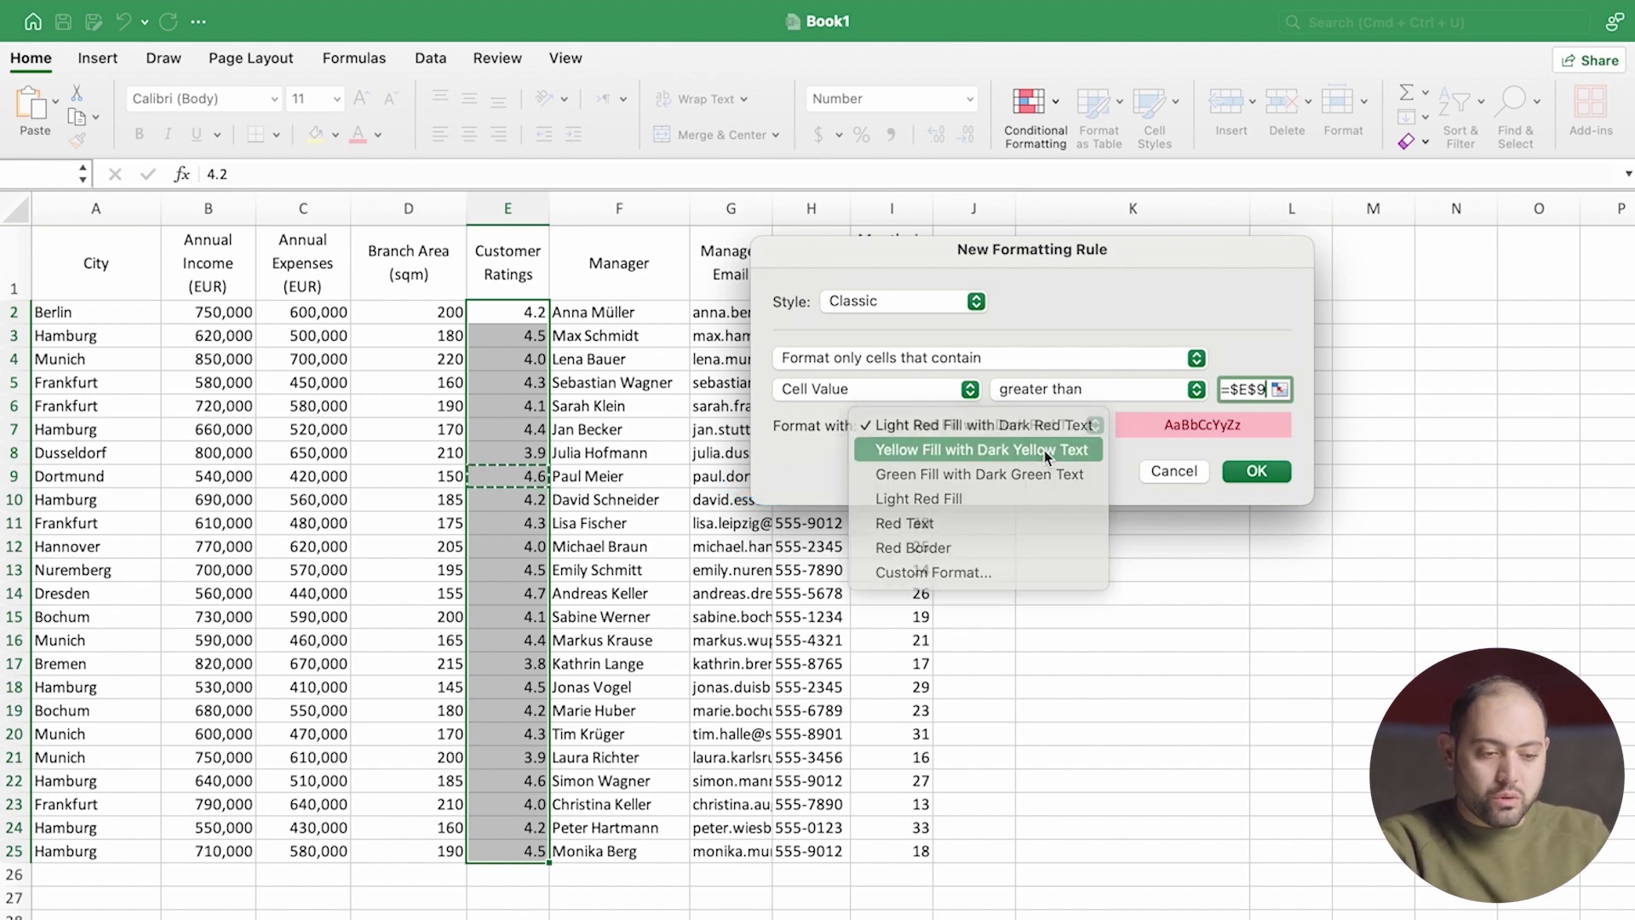
pyautogui.click(1044, 449)
pyautogui.click(1087, 429)
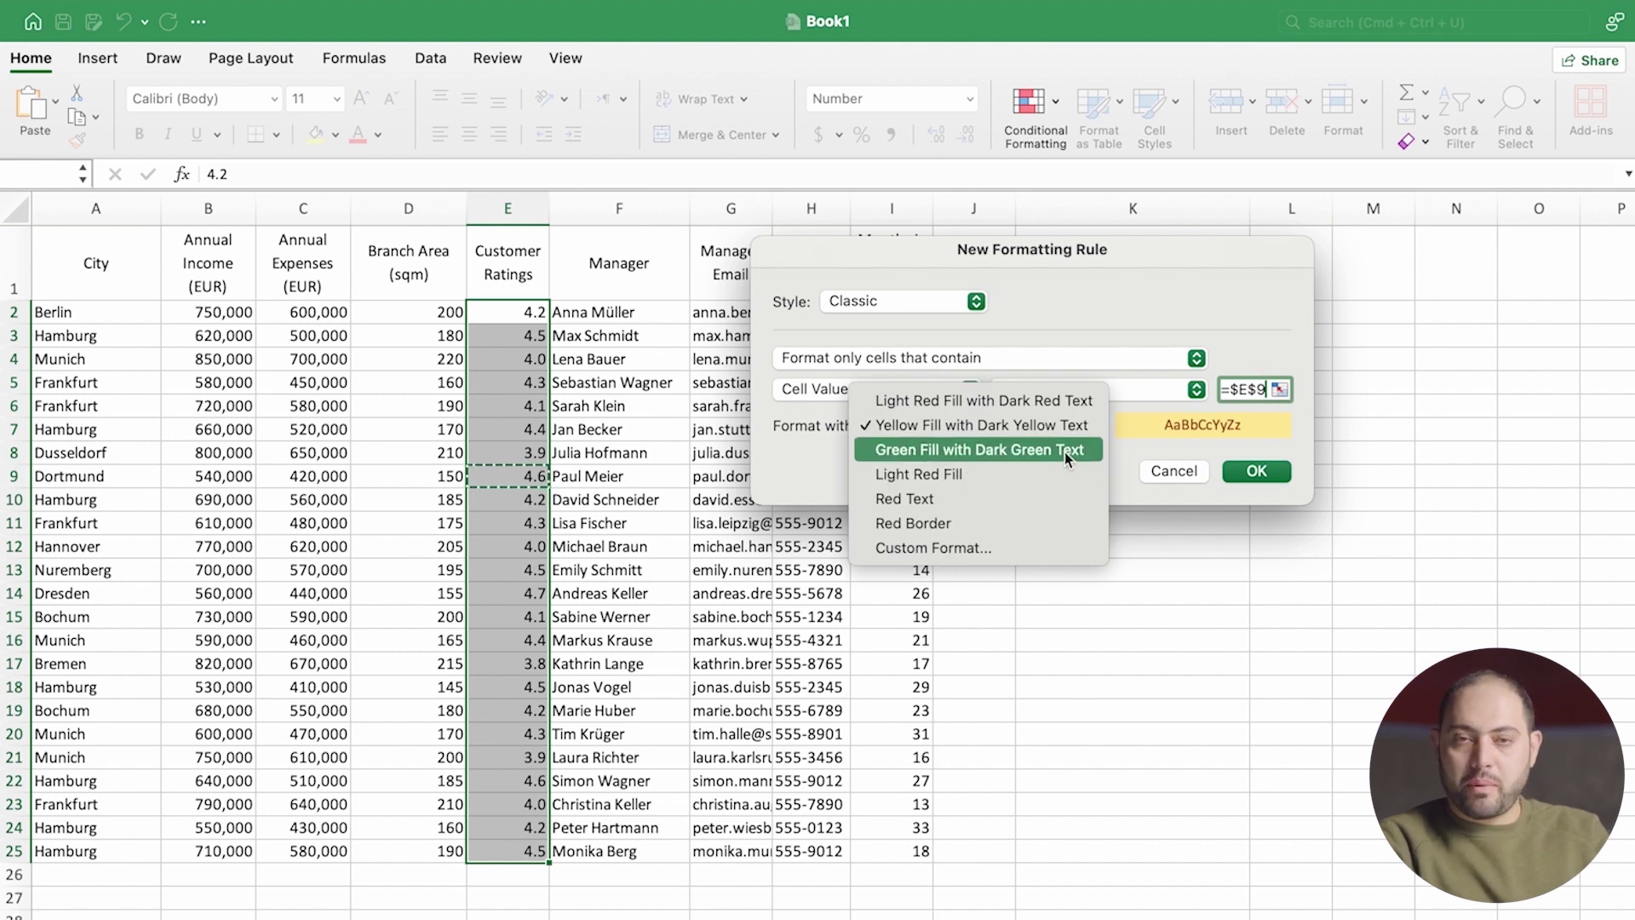
pyautogui.click(1064, 451)
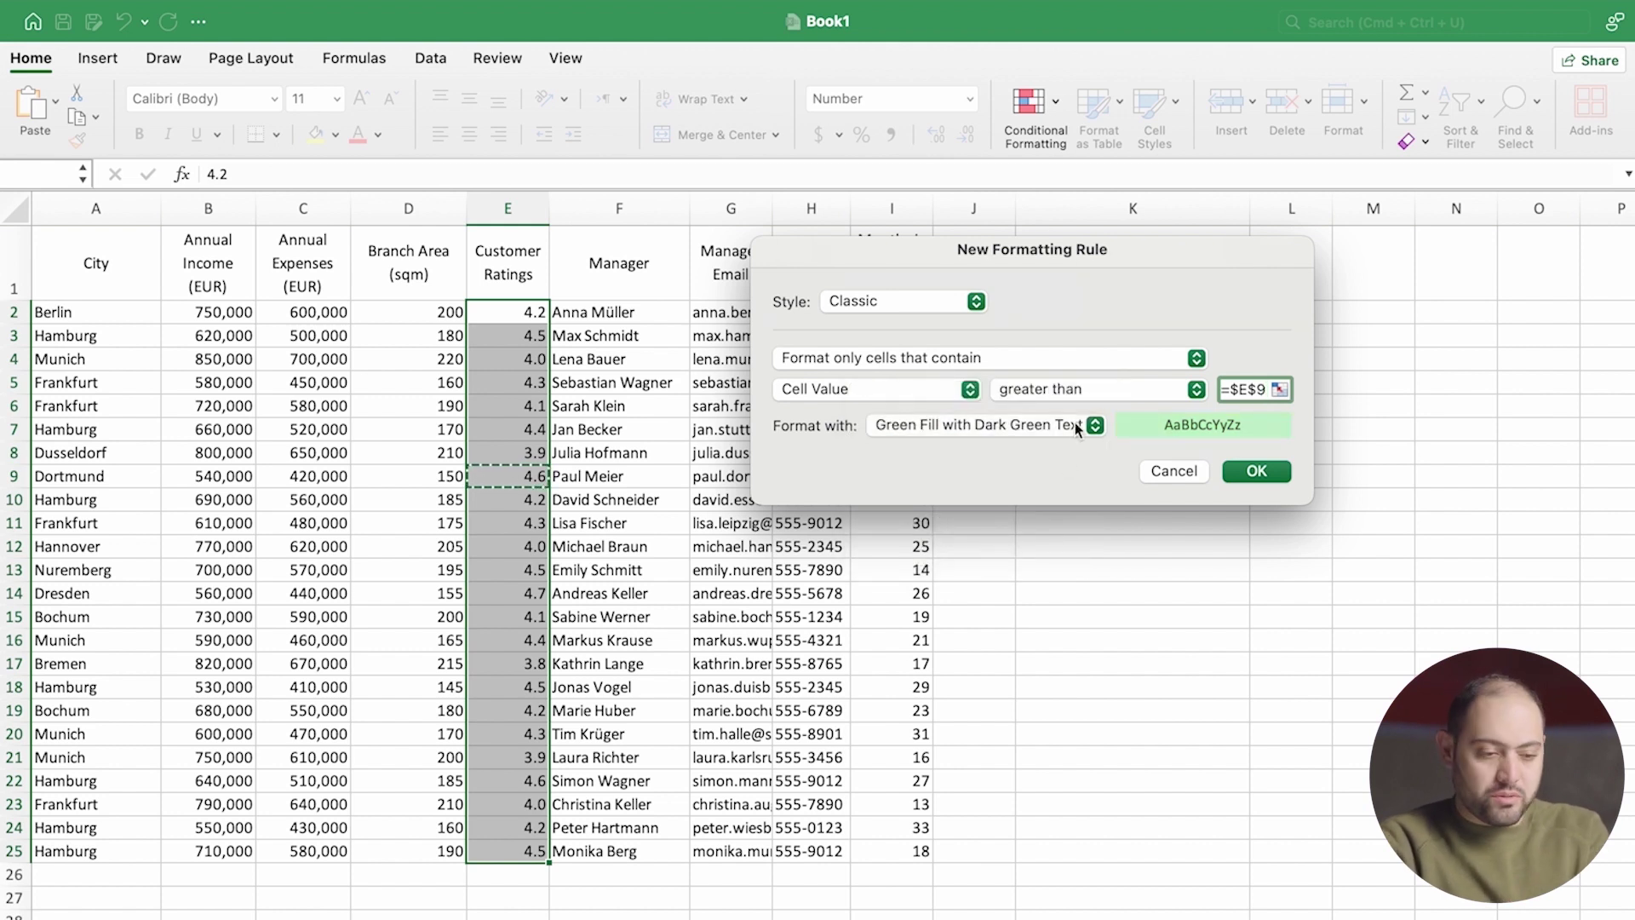
pyautogui.click(1074, 422)
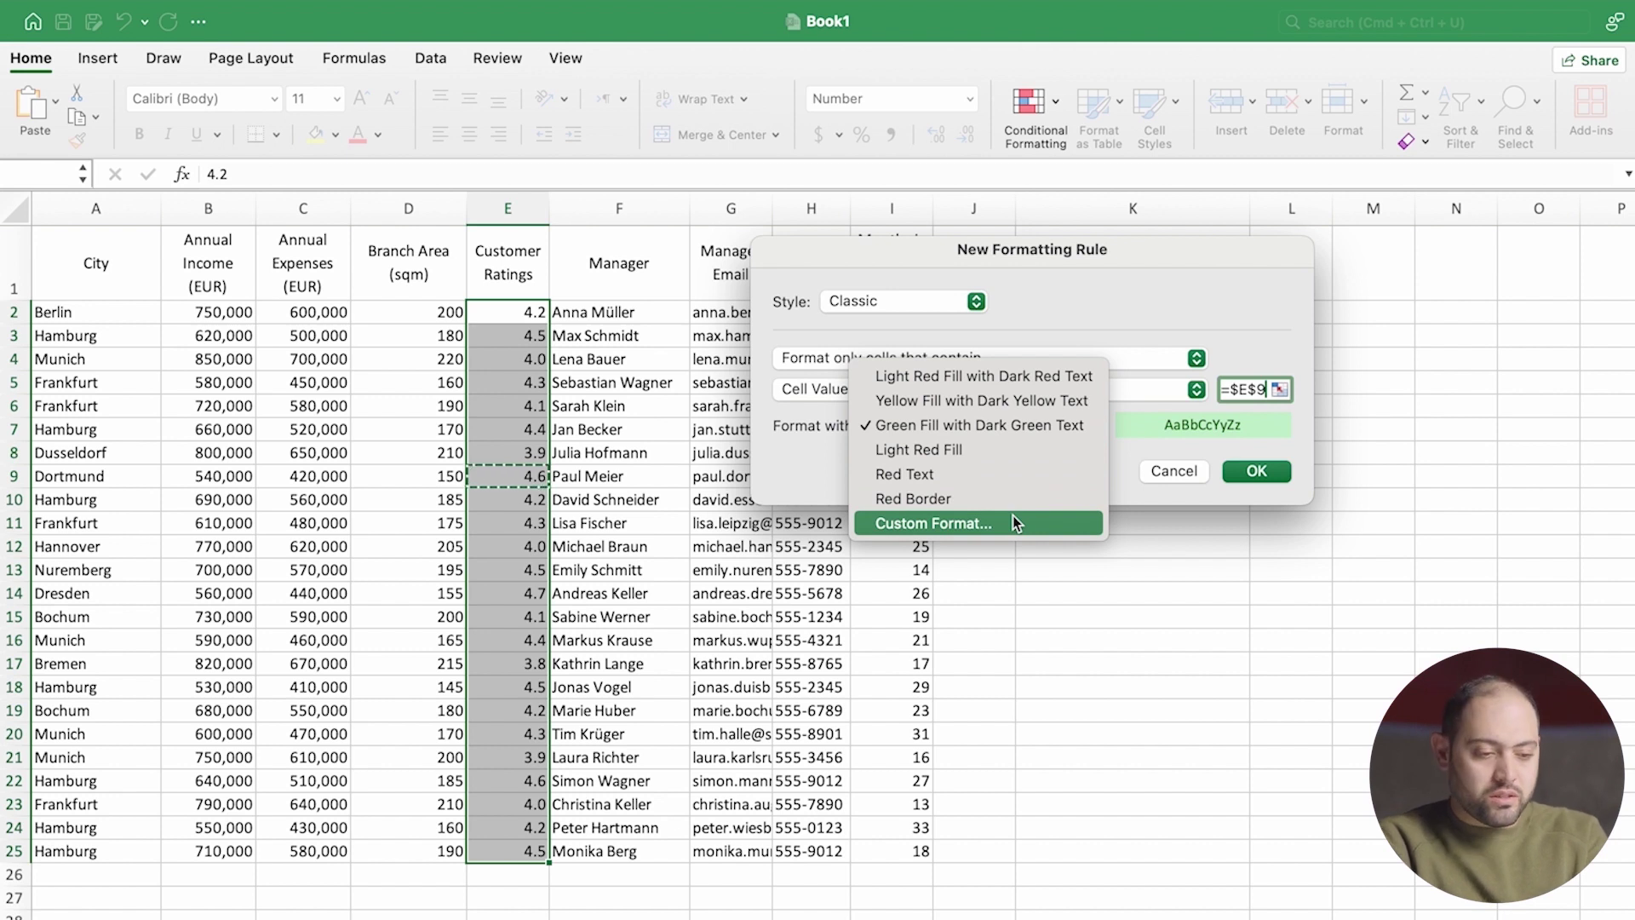
pyautogui.click(1013, 515)
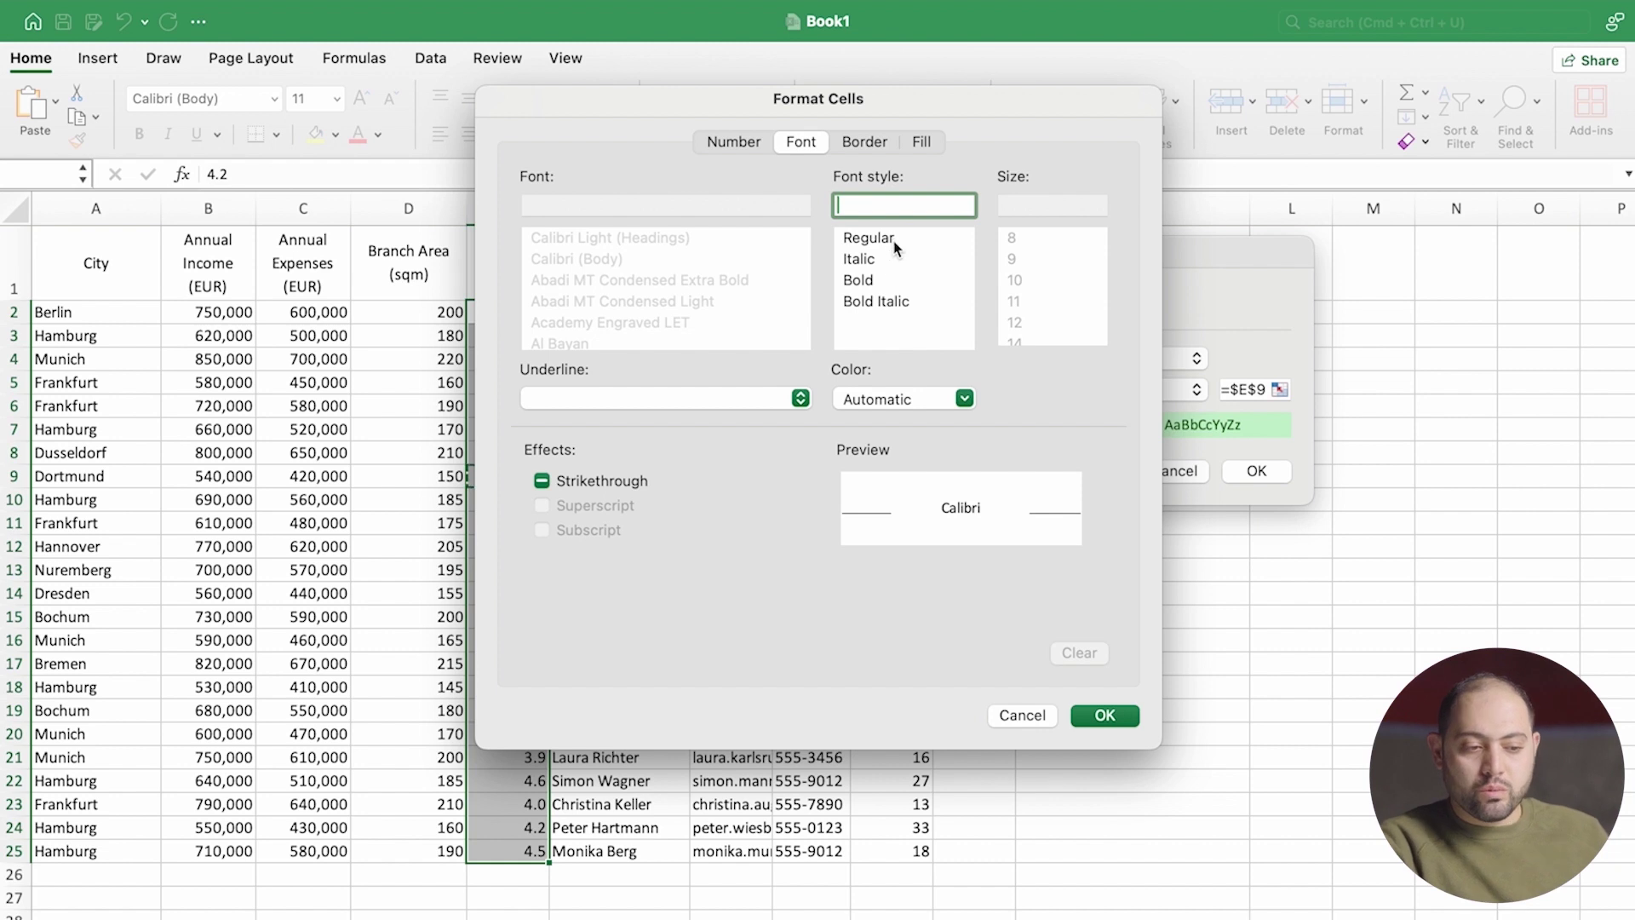
# Make the rule's text bold, double-underlined and blue.
pyautogui.click(871, 279)
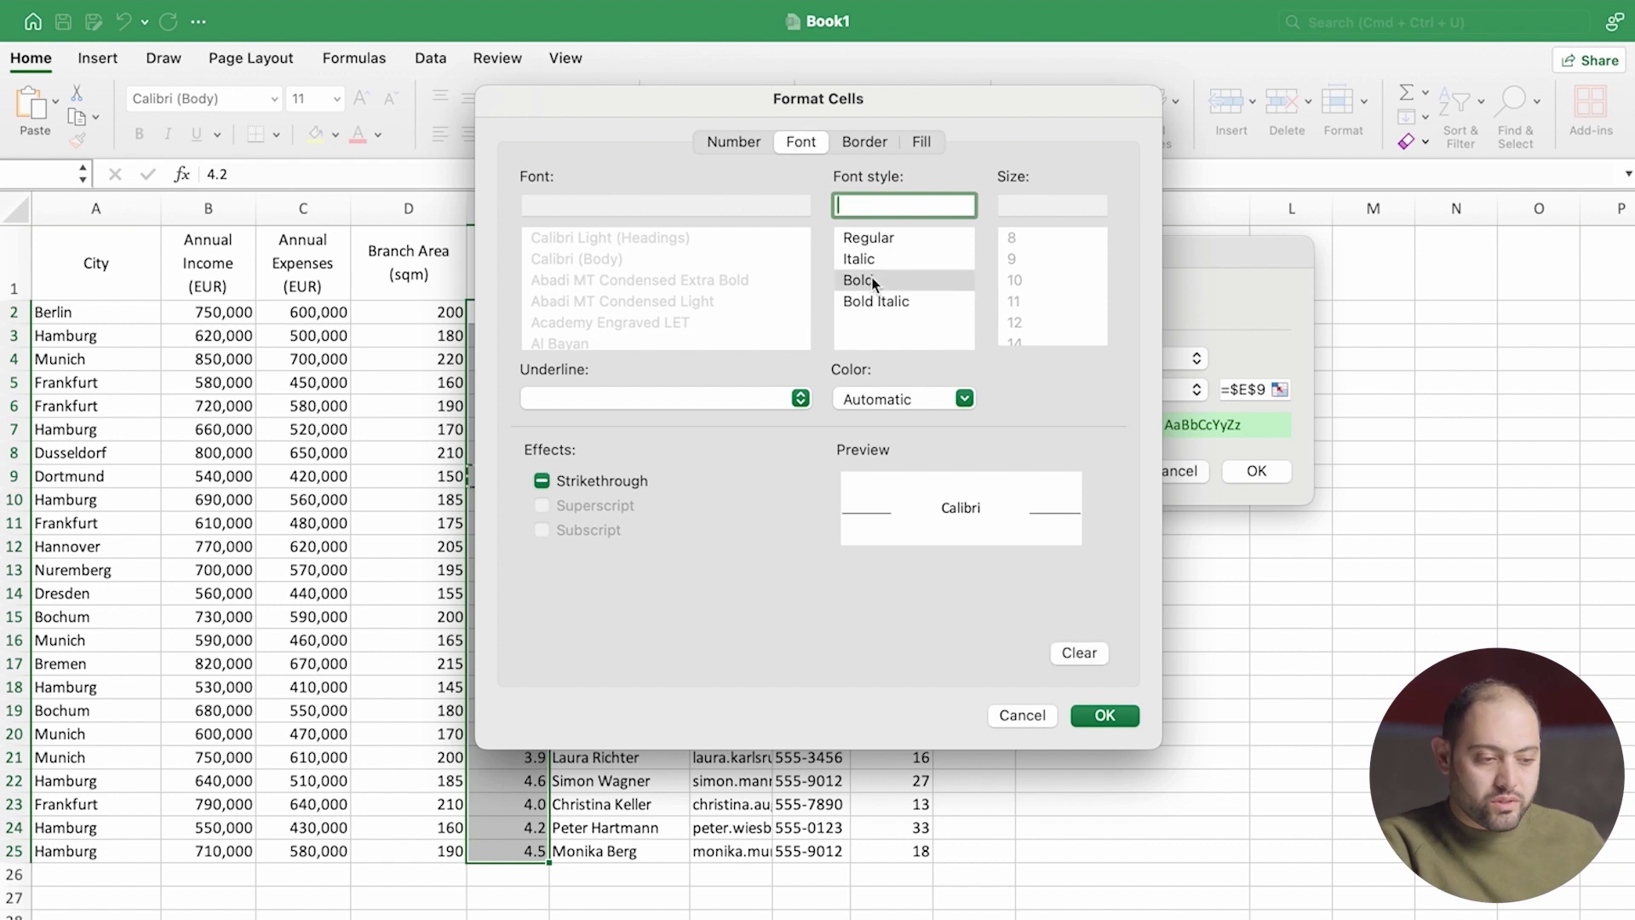
pyautogui.click(801, 399)
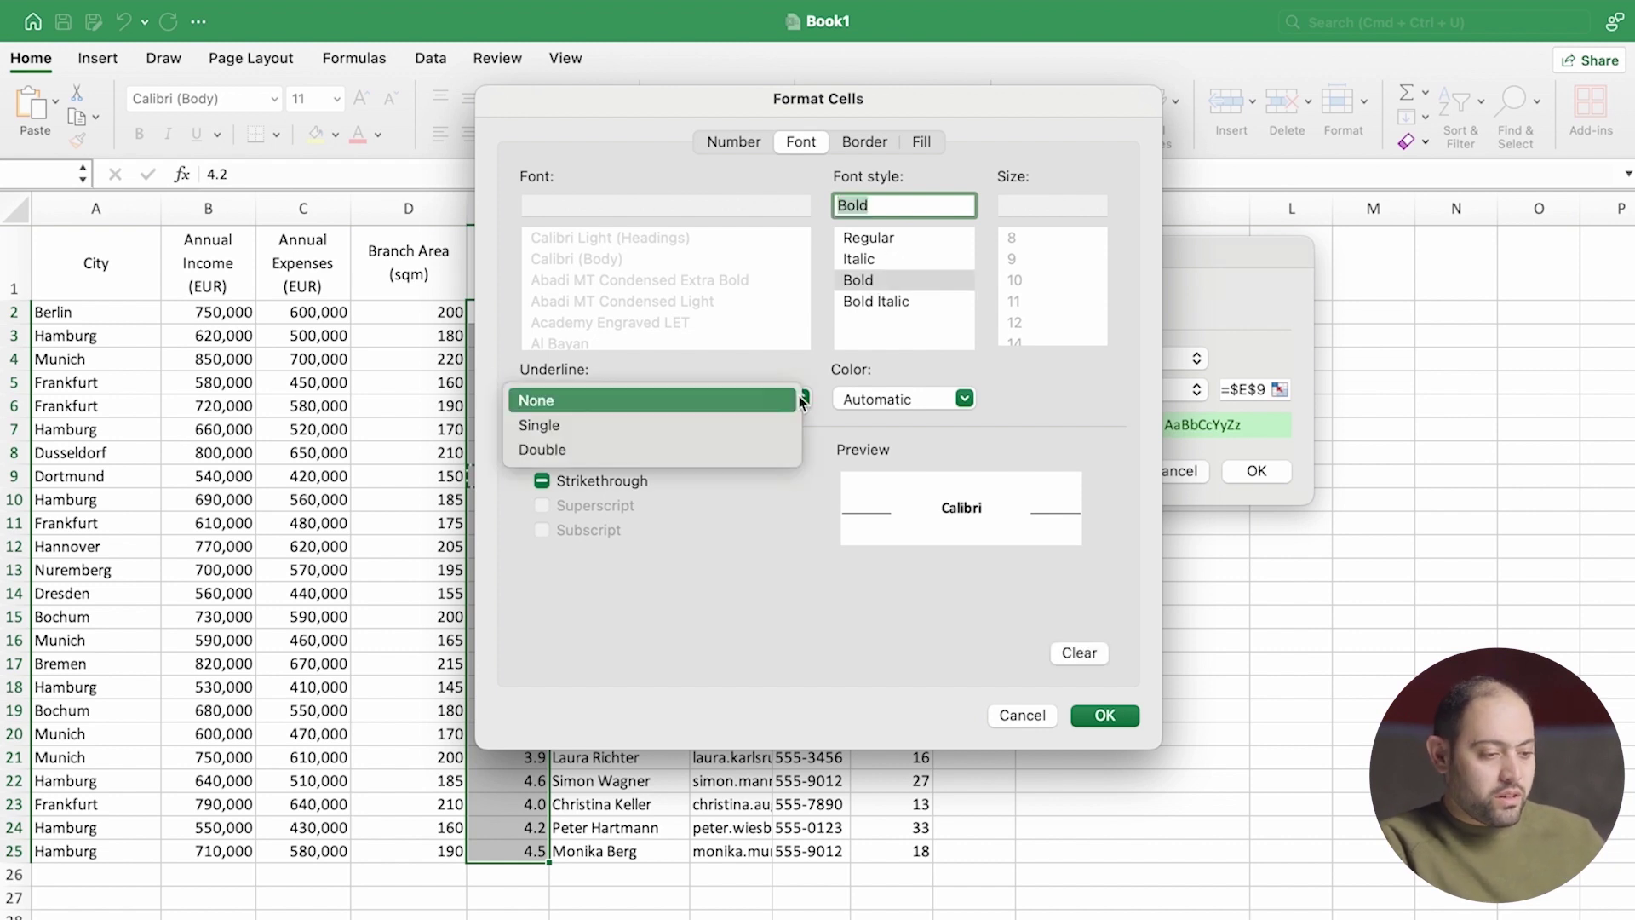
pyautogui.click(719, 445)
pyautogui.click(965, 398)
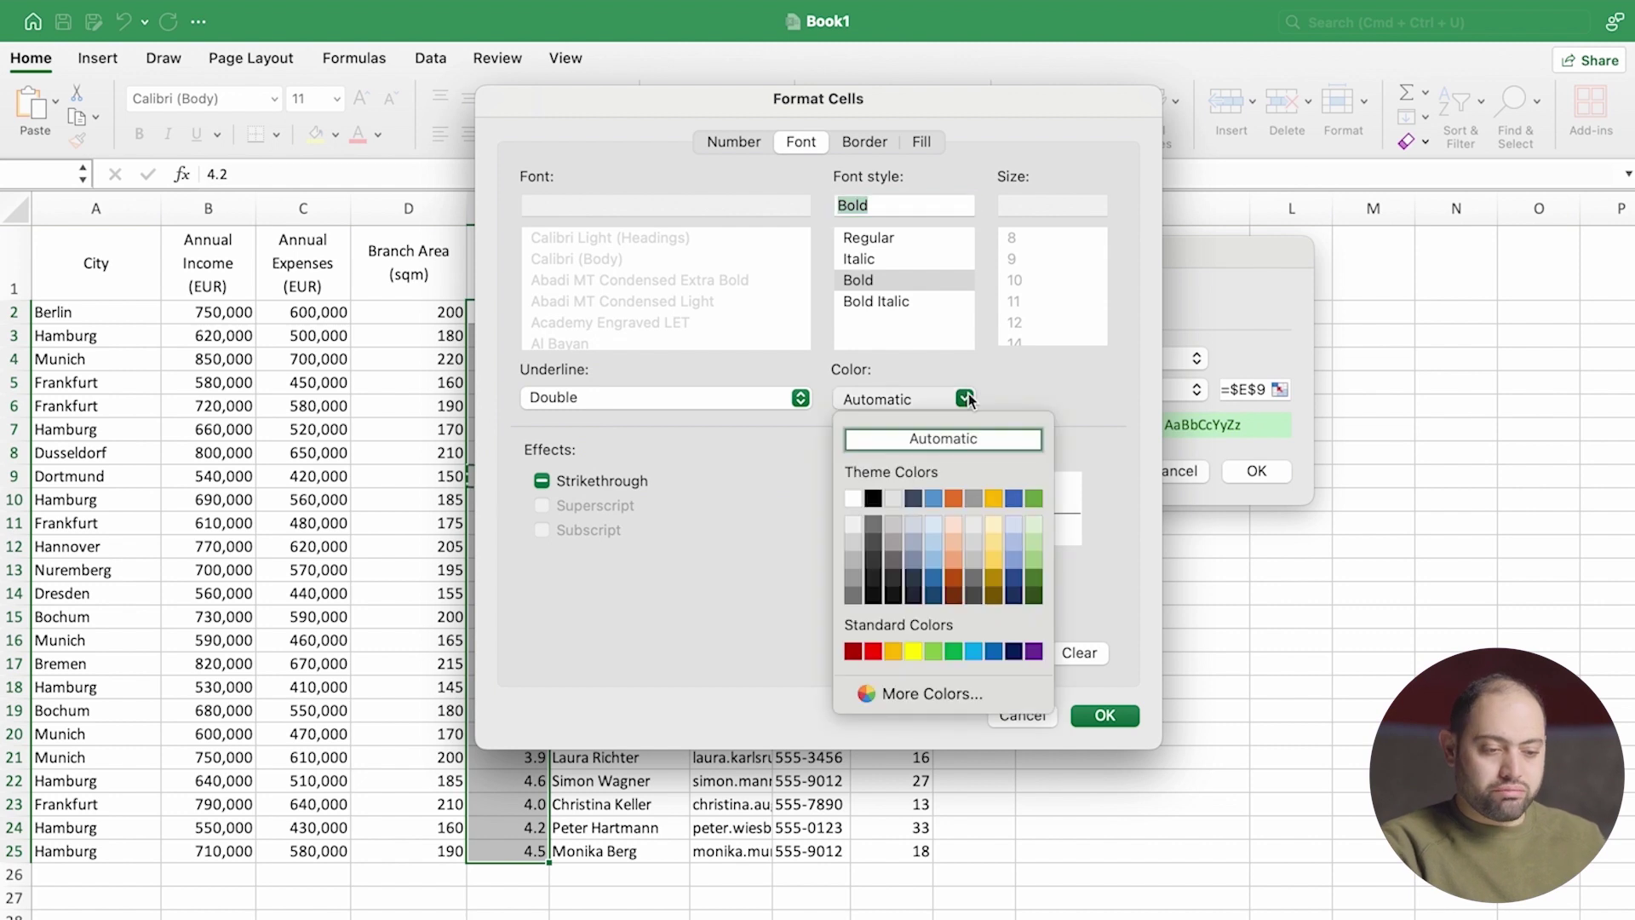
pyautogui.click(934, 499)
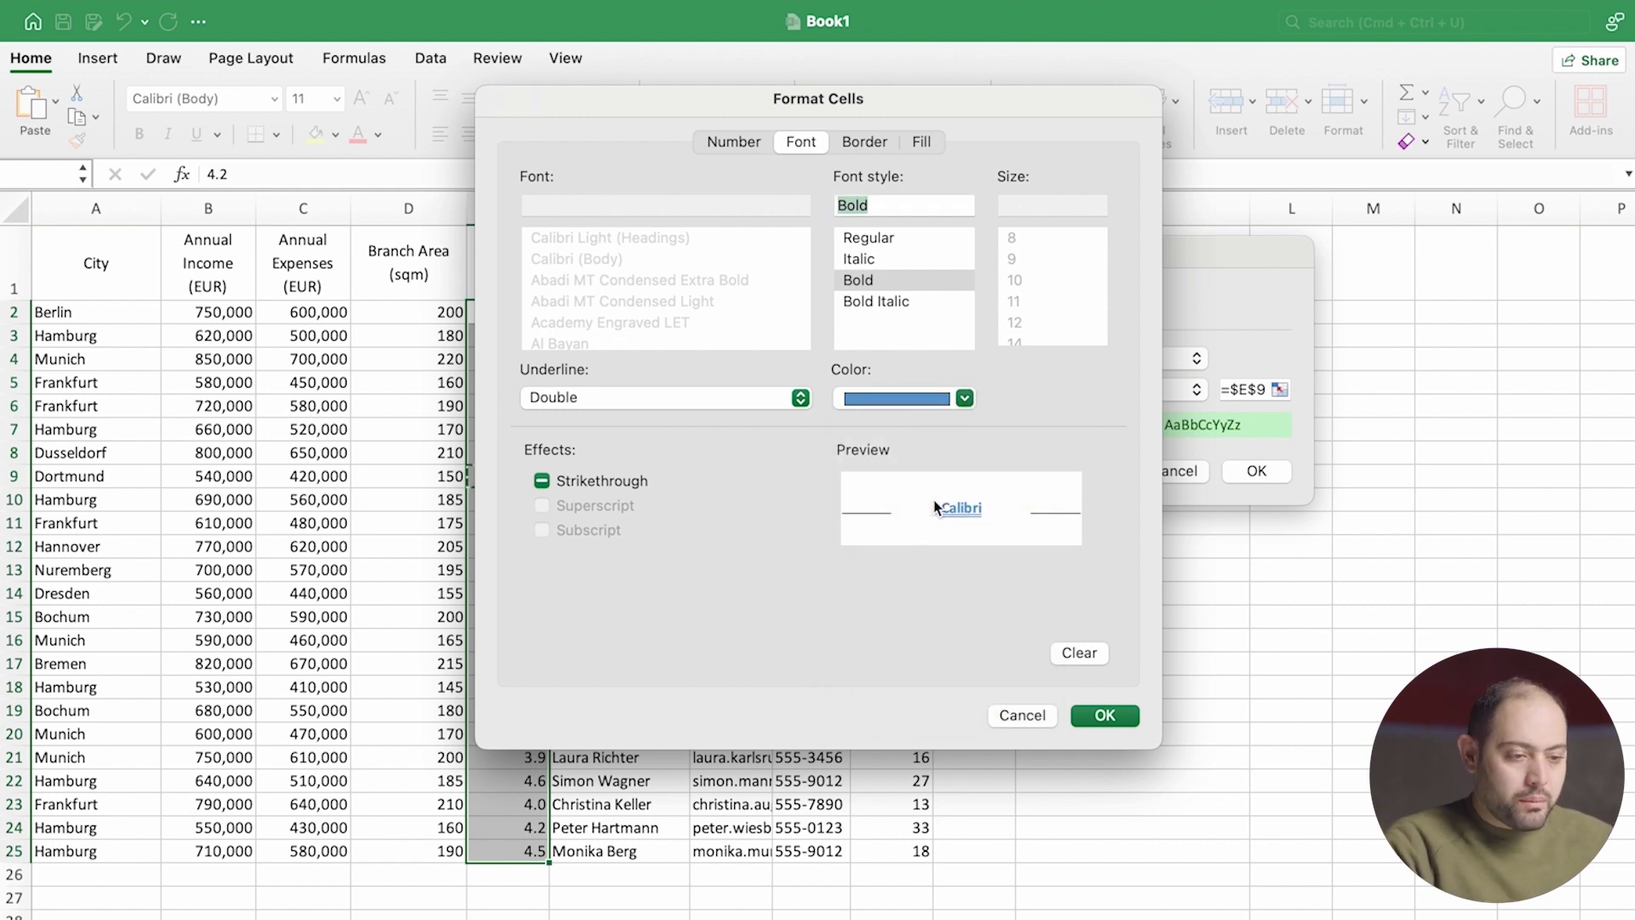
# Add an outline border and orange fill, then confirm the custom format.
pyautogui.click(858, 147)
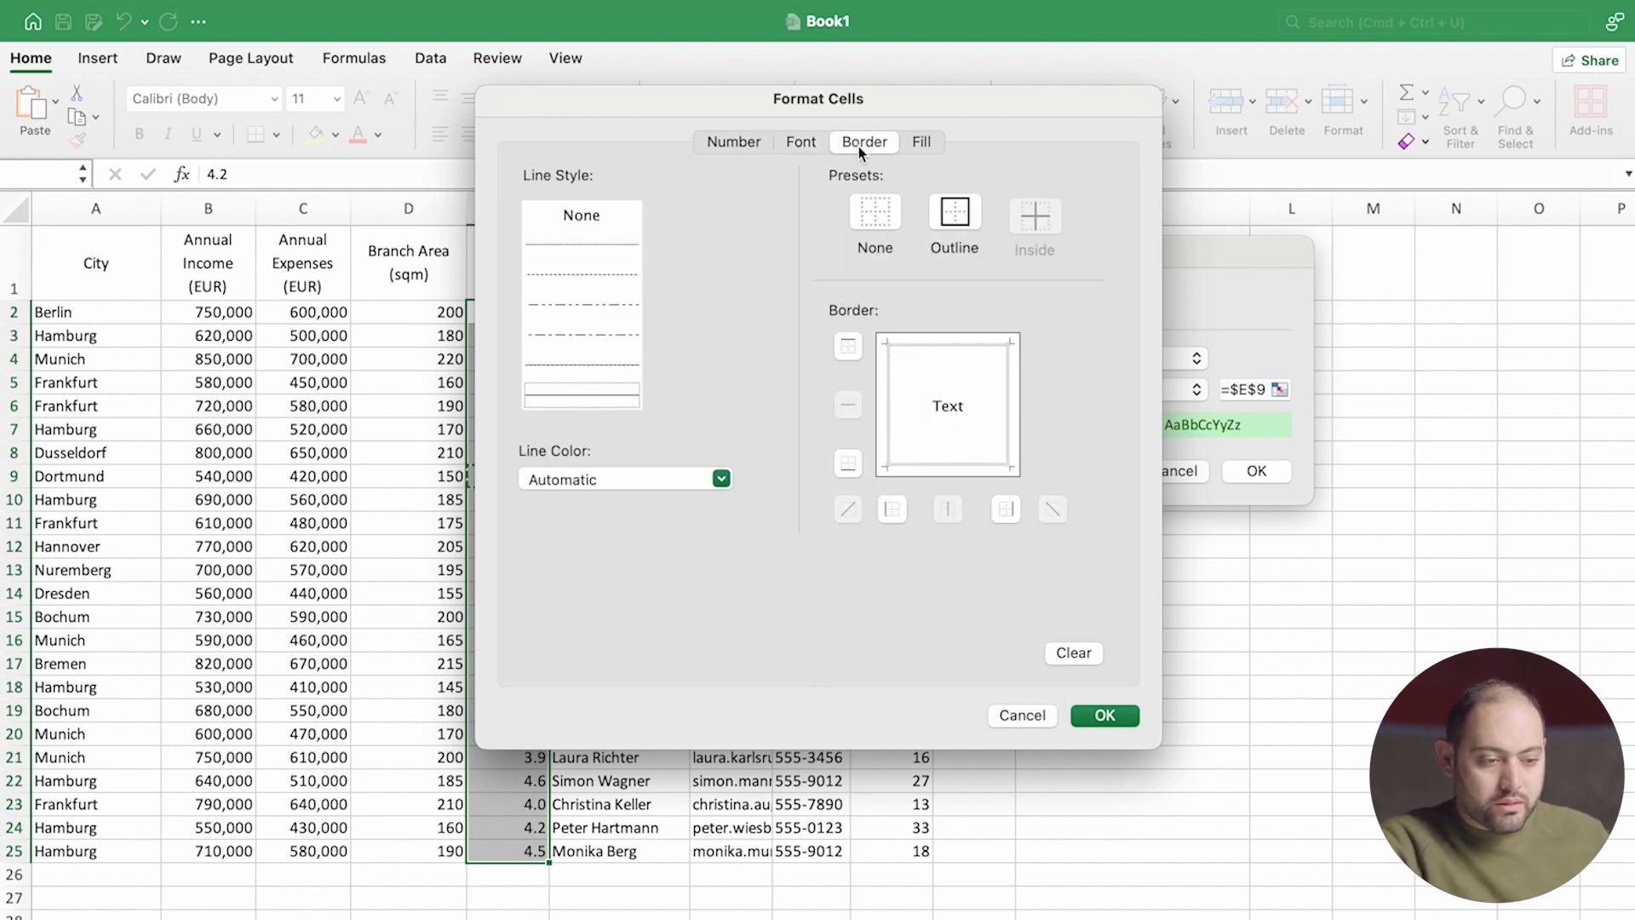
pyautogui.click(955, 215)
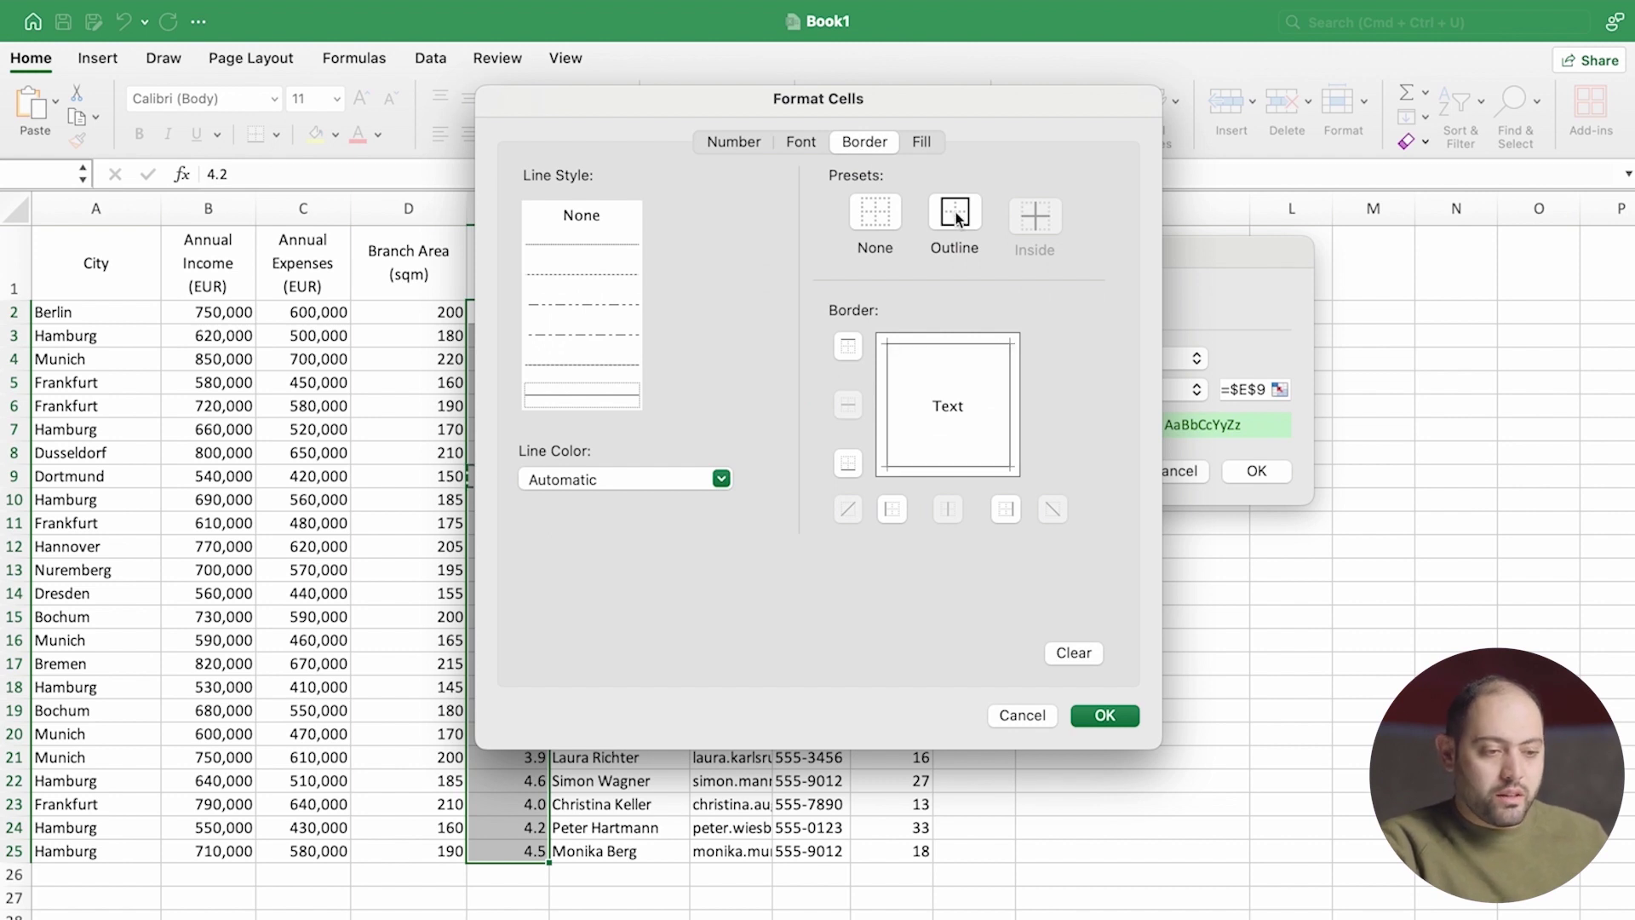
pyautogui.click(927, 141)
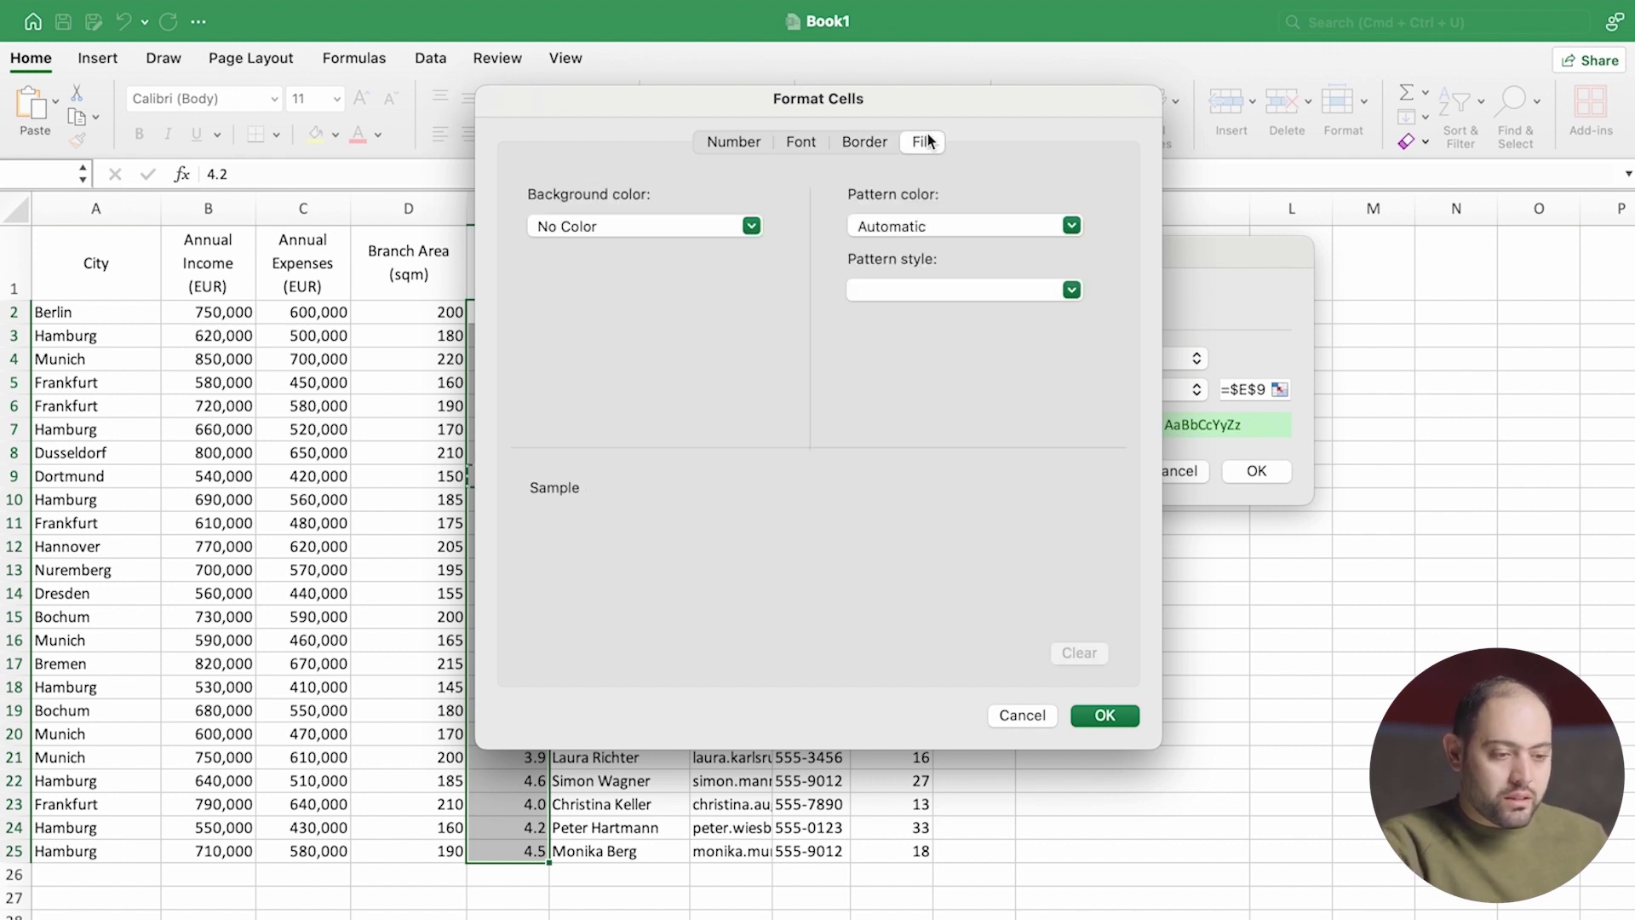
pyautogui.click(751, 225)
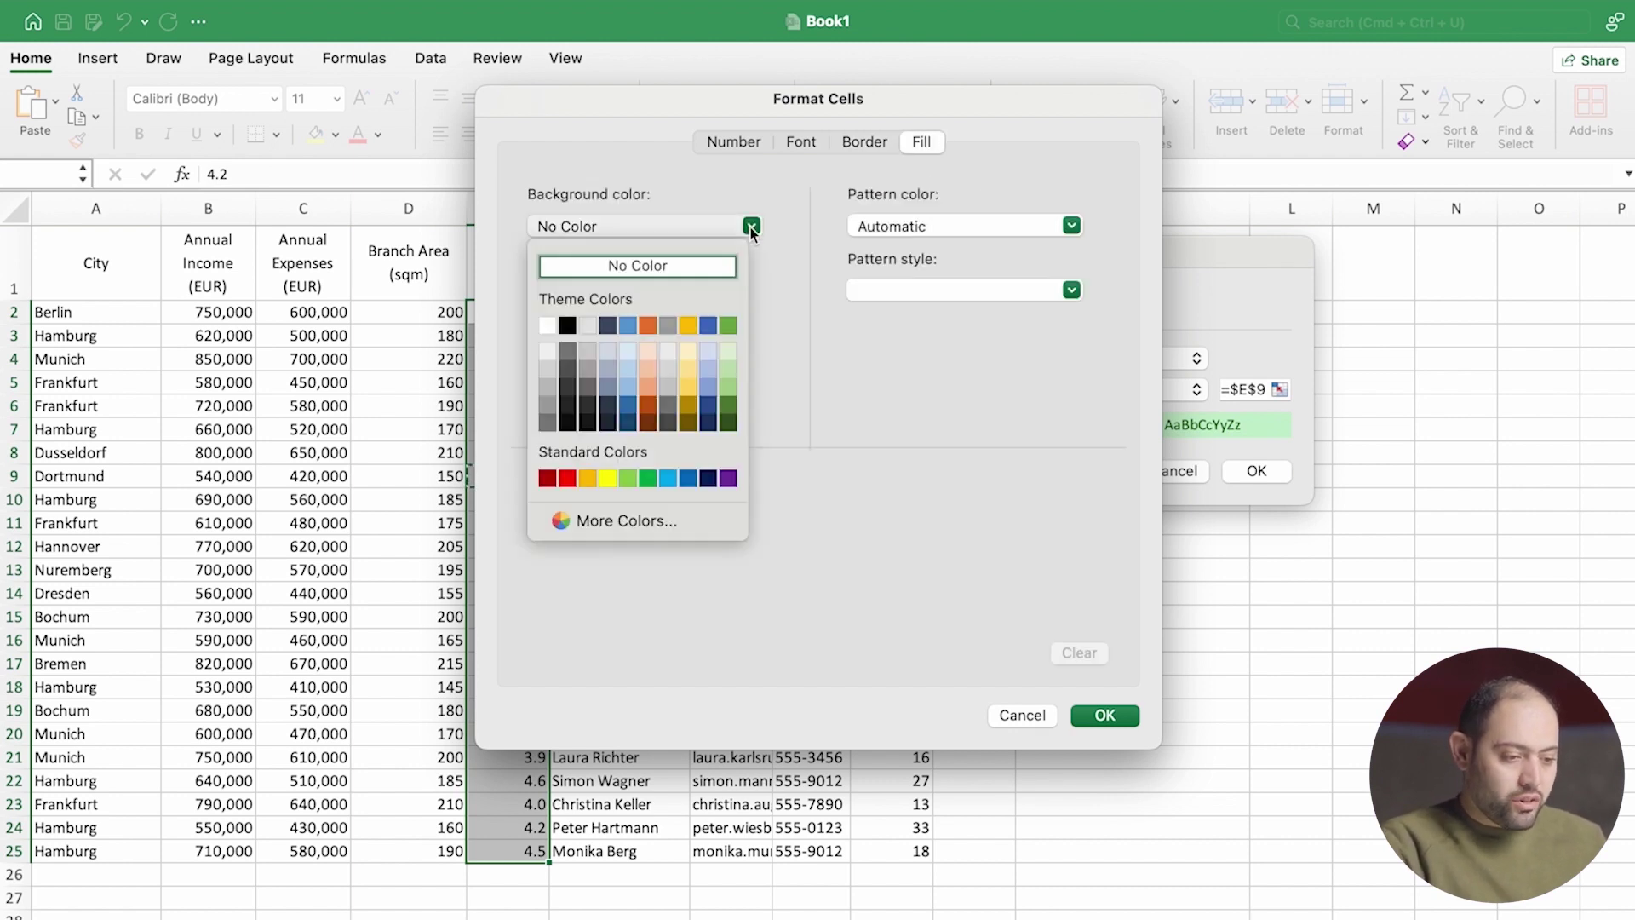
pyautogui.click(649, 326)
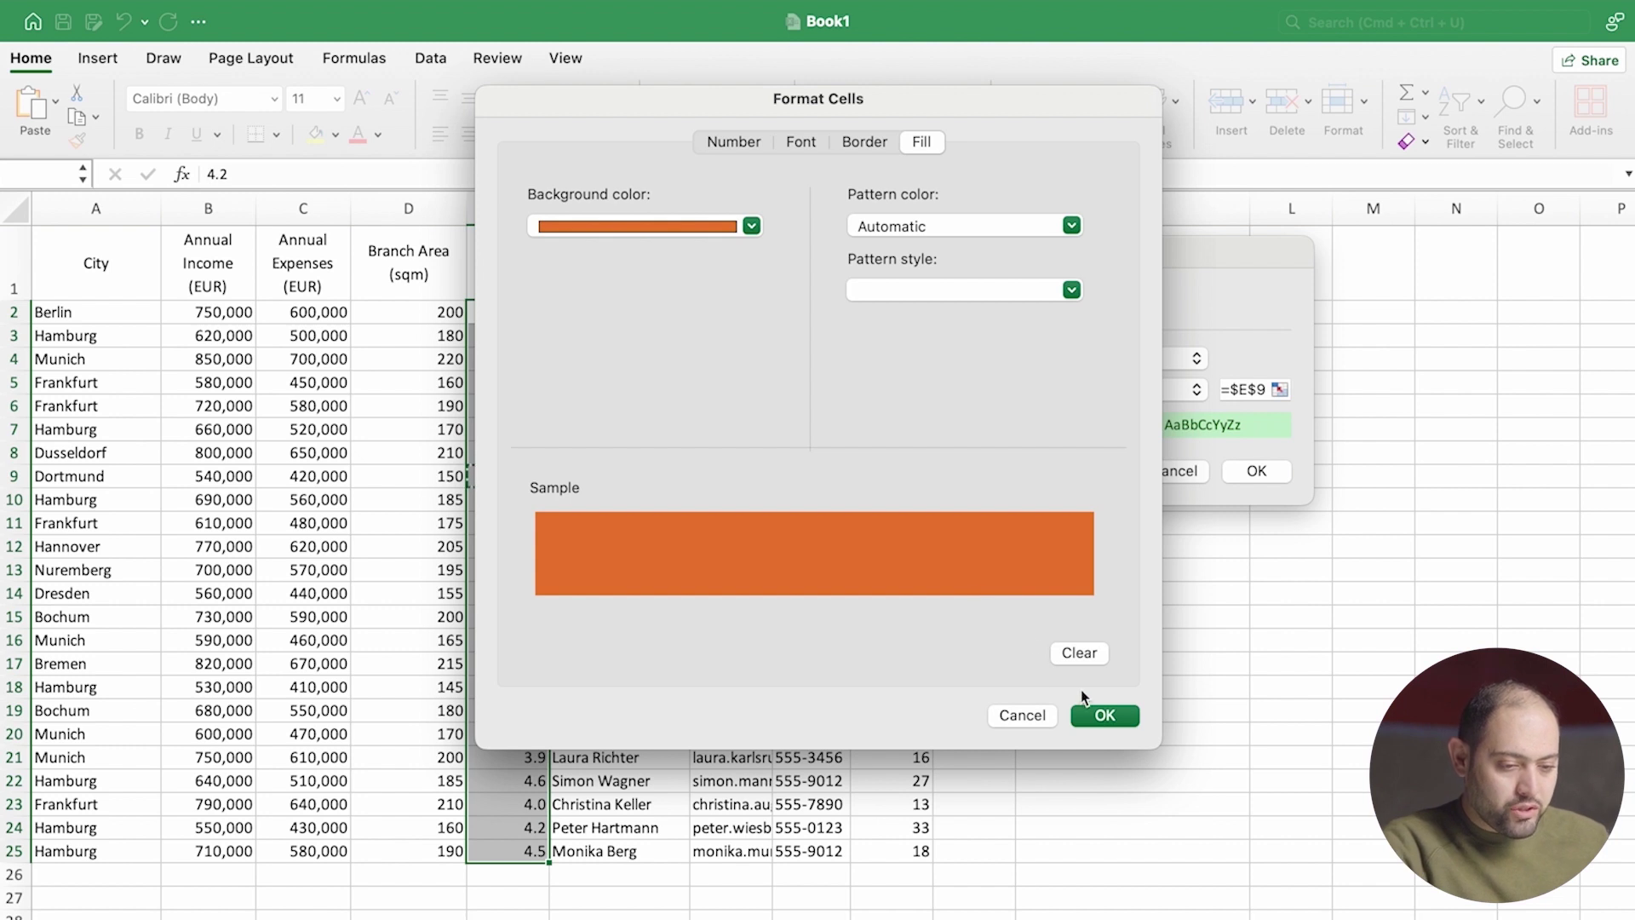
pyautogui.click(1095, 714)
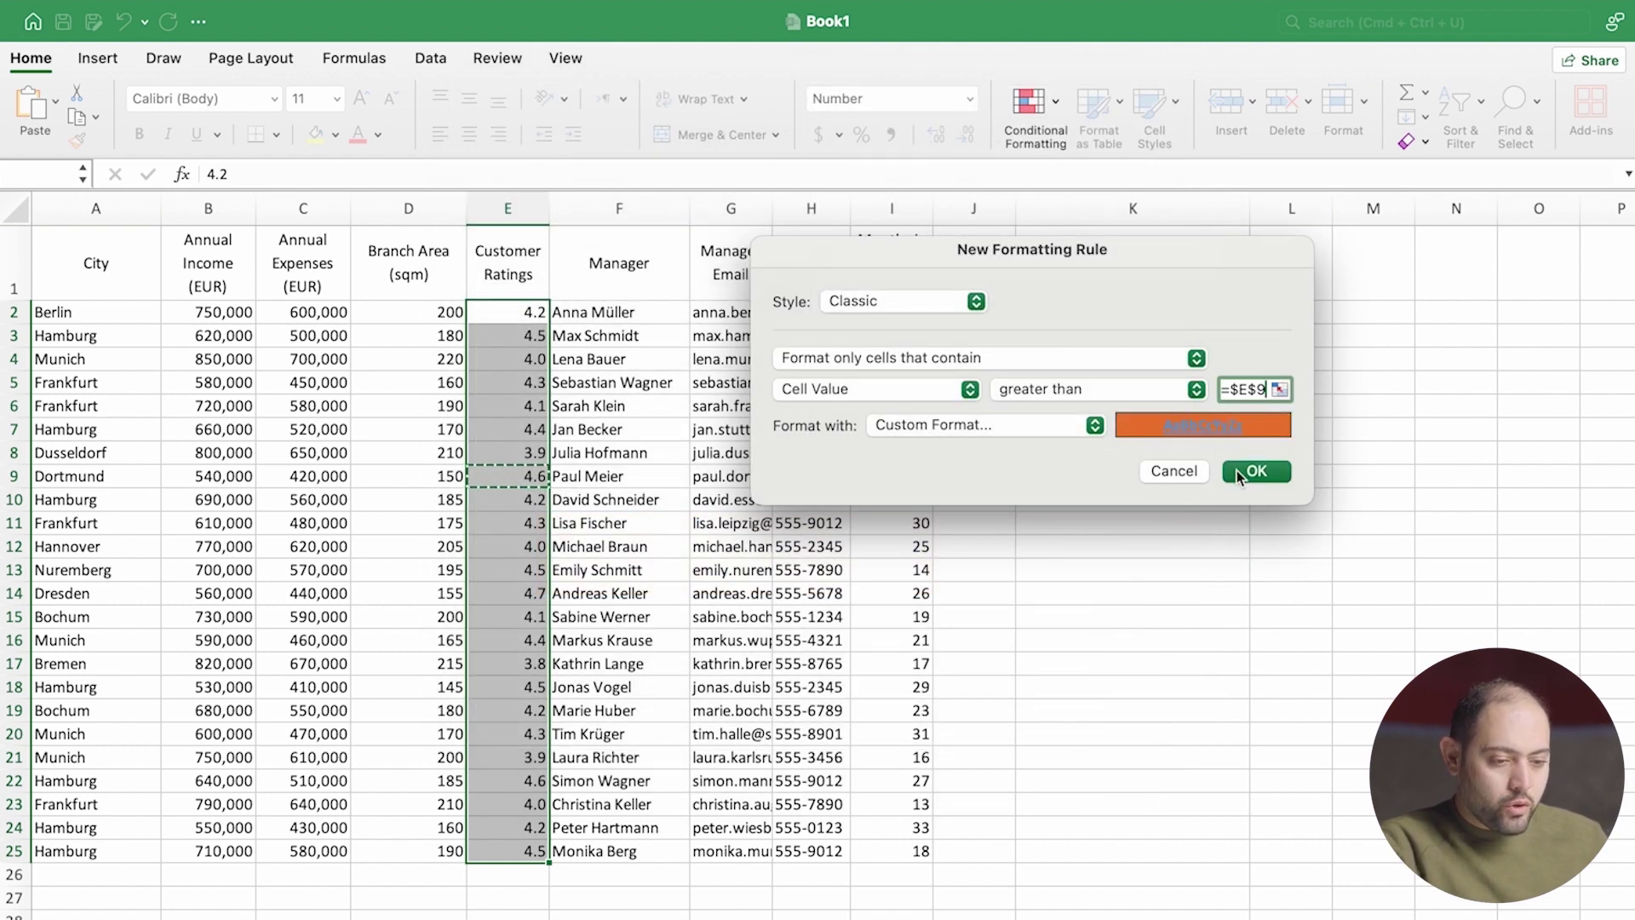
# Apply the rule and check that E14's 4.7 rating is highlighted orange.
pyautogui.click(1255, 472)
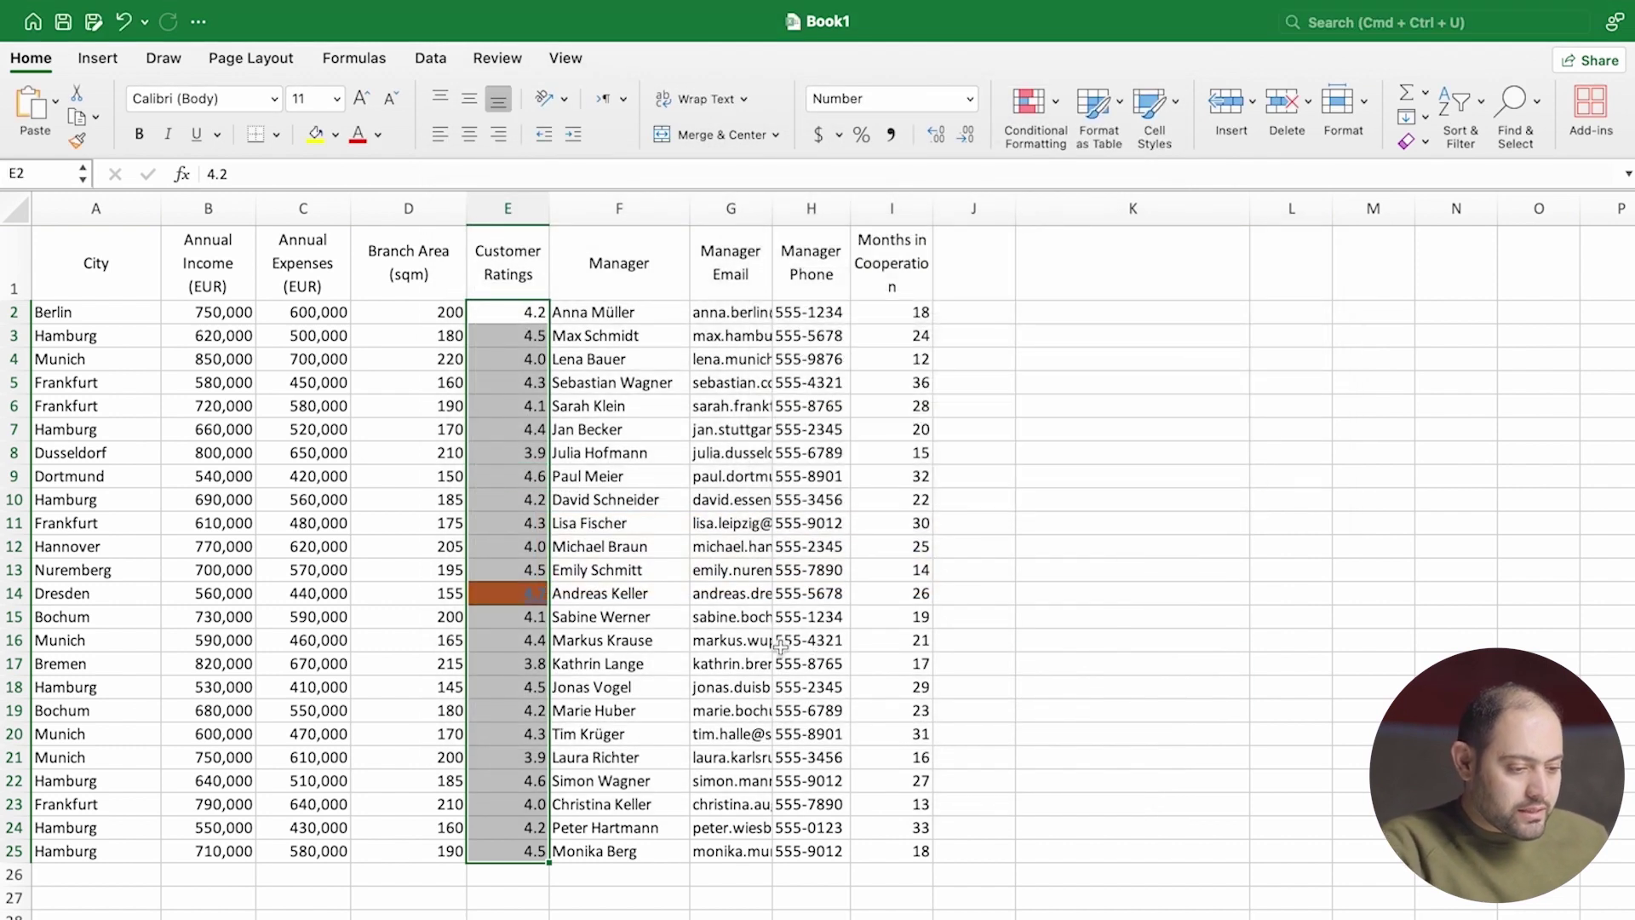
pyautogui.click(677, 623)
pyautogui.click(486, 597)
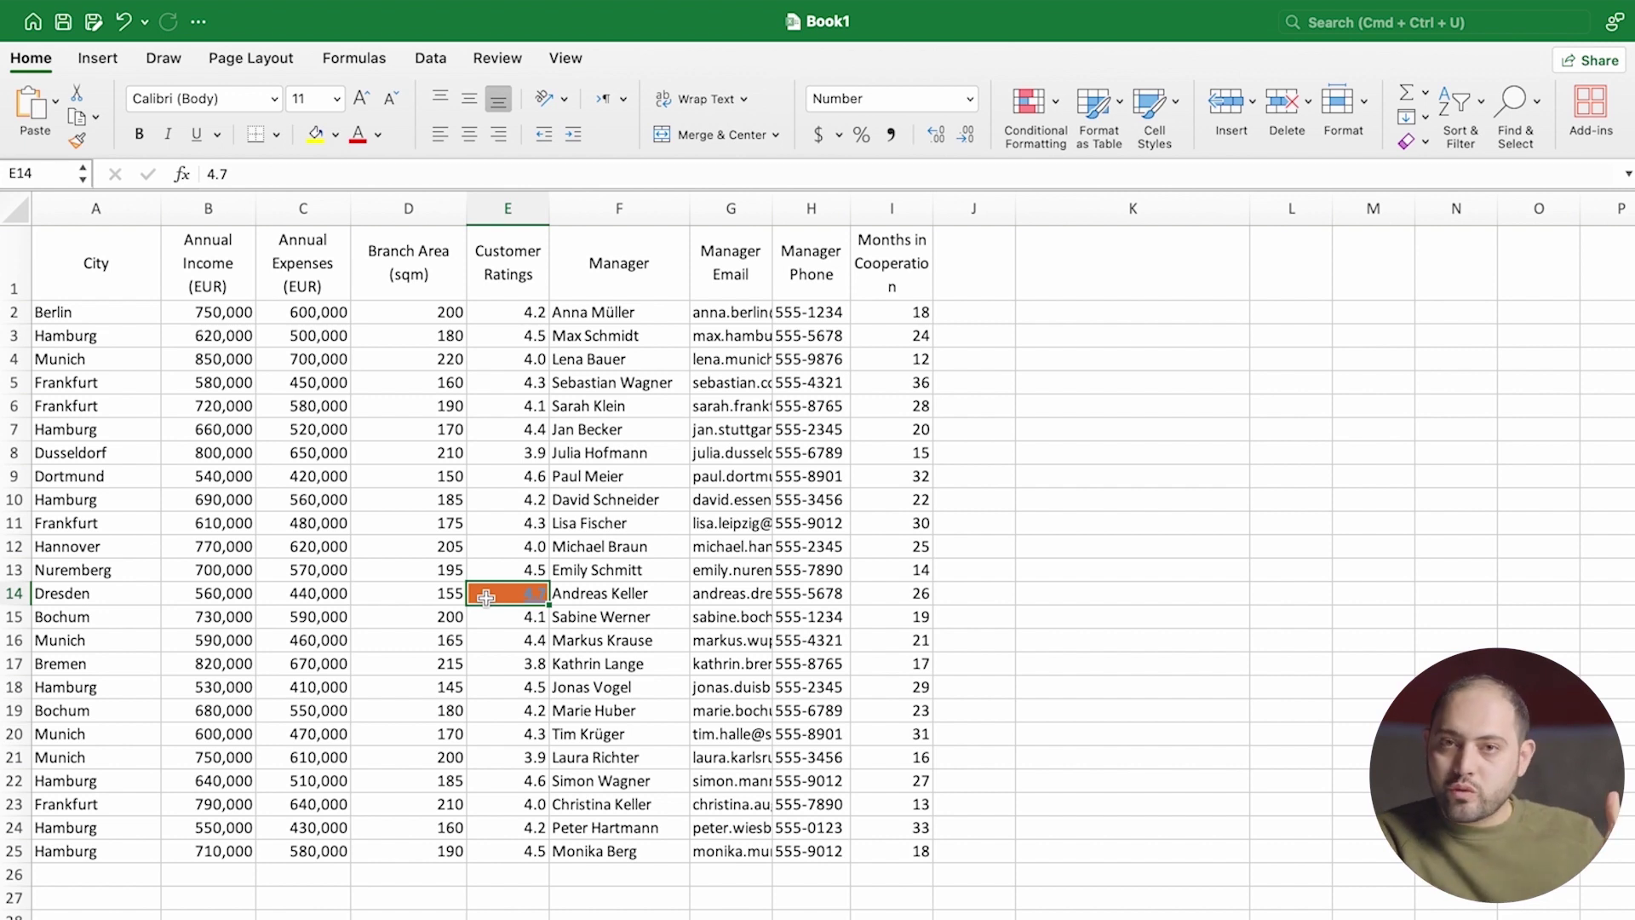
pyautogui.click(1032, 102)
# Add solid-fill blue data bars to the Annual Income values B2:B25.
pyautogui.moveTo(1074, 167)
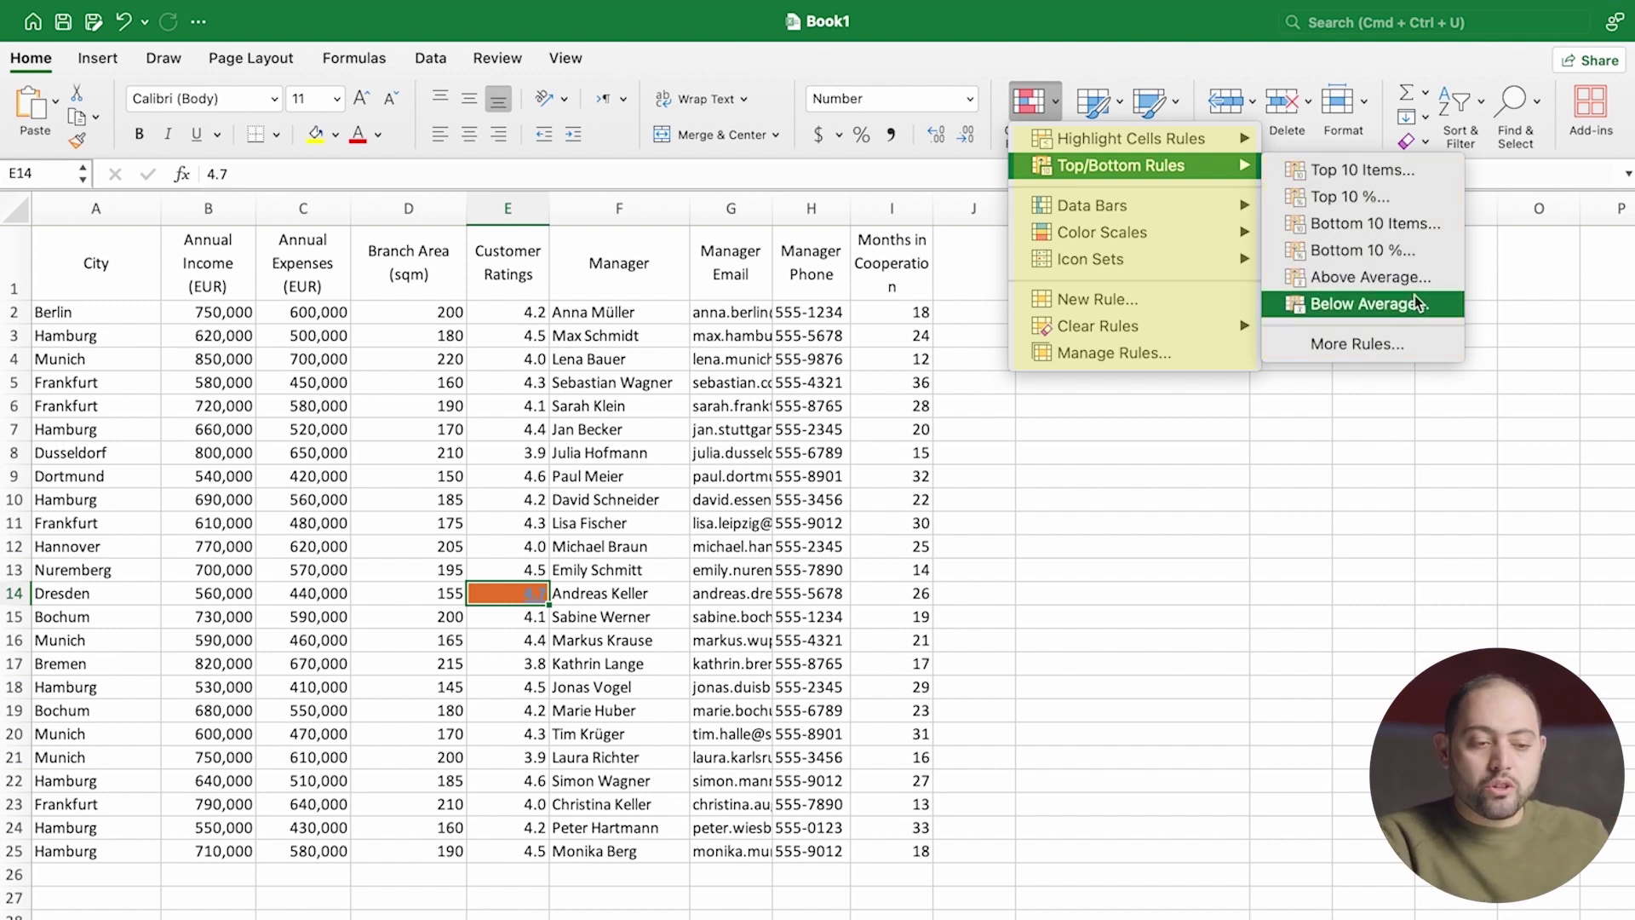
pyautogui.moveTo(1226, 217)
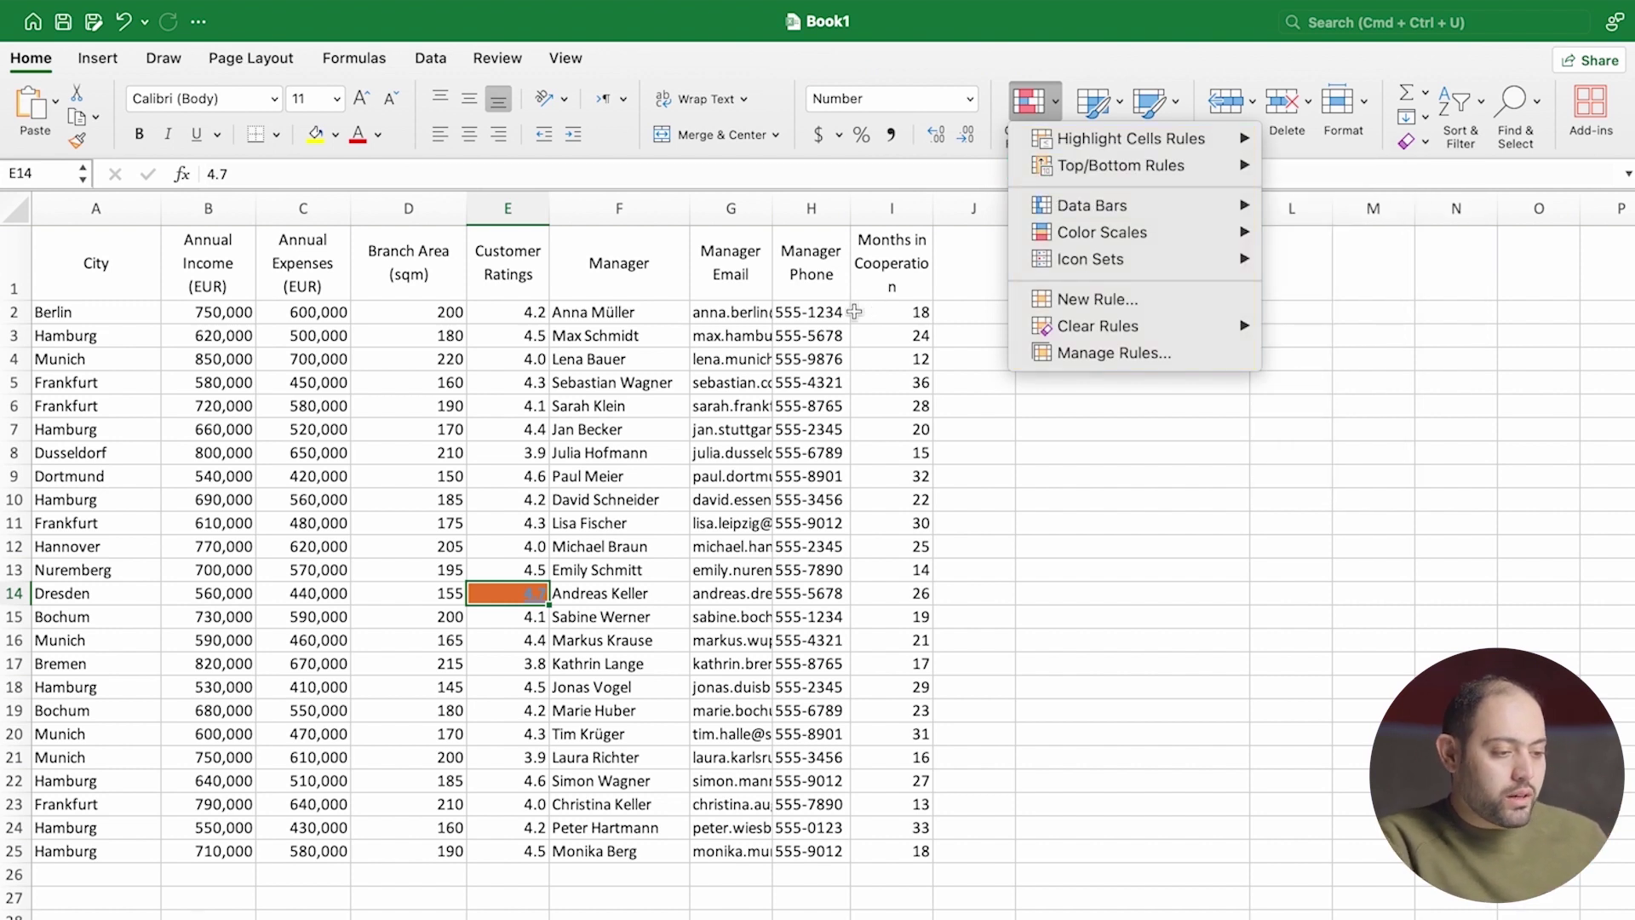
pyautogui.click(281, 375)
pyautogui.moveTo(234, 313); pyautogui.dragTo(217, 847)
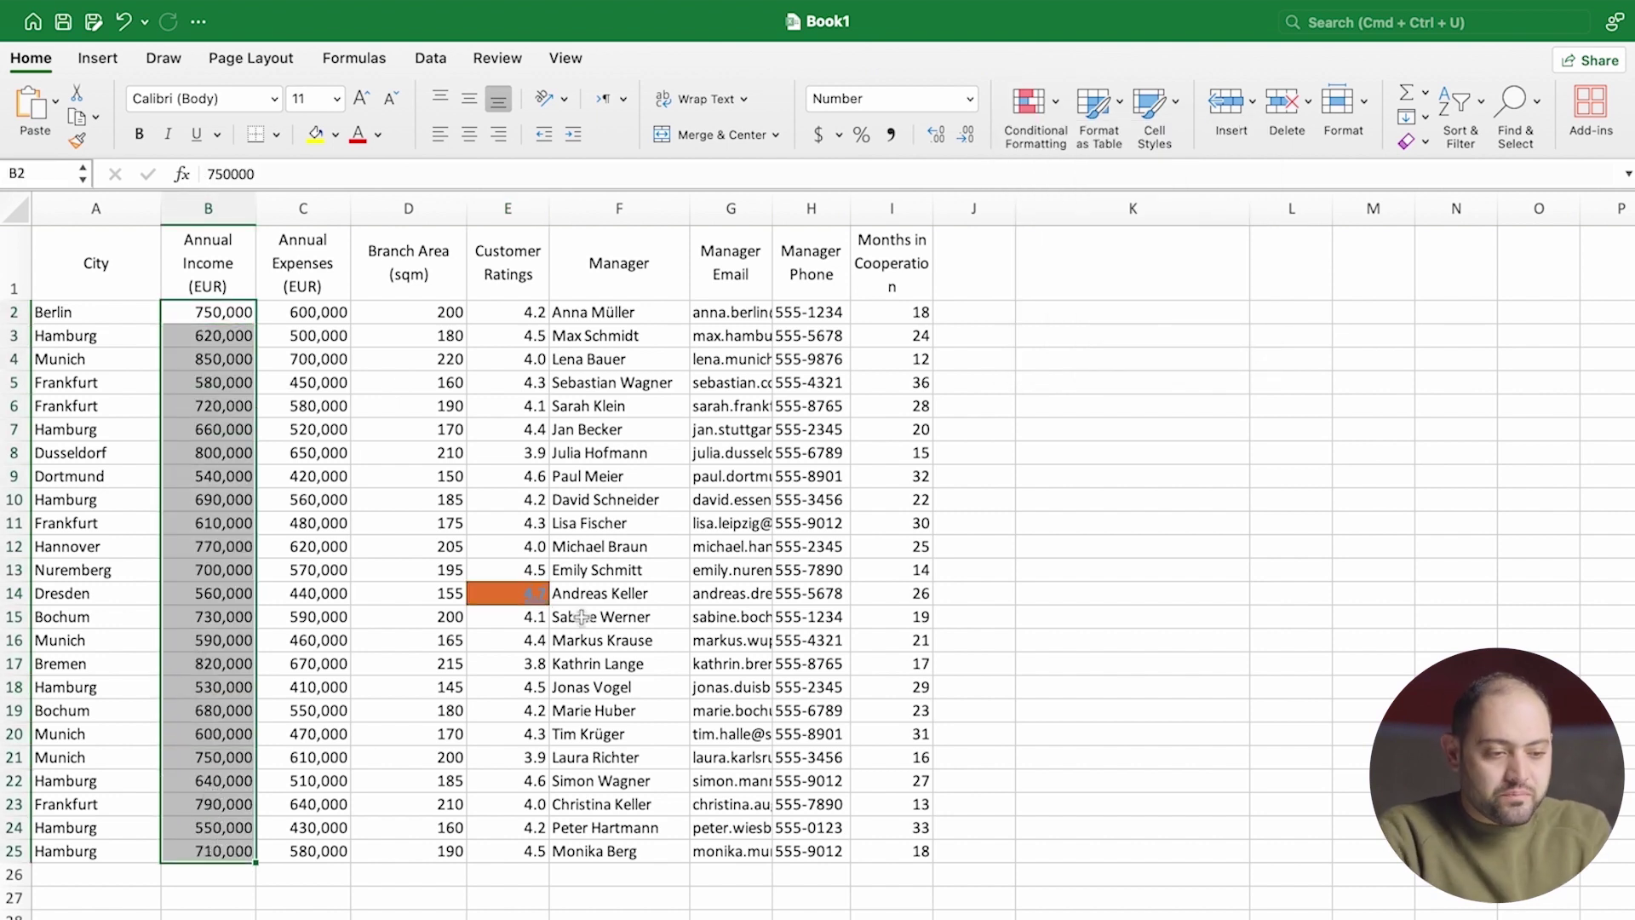
pyautogui.click(1025, 109)
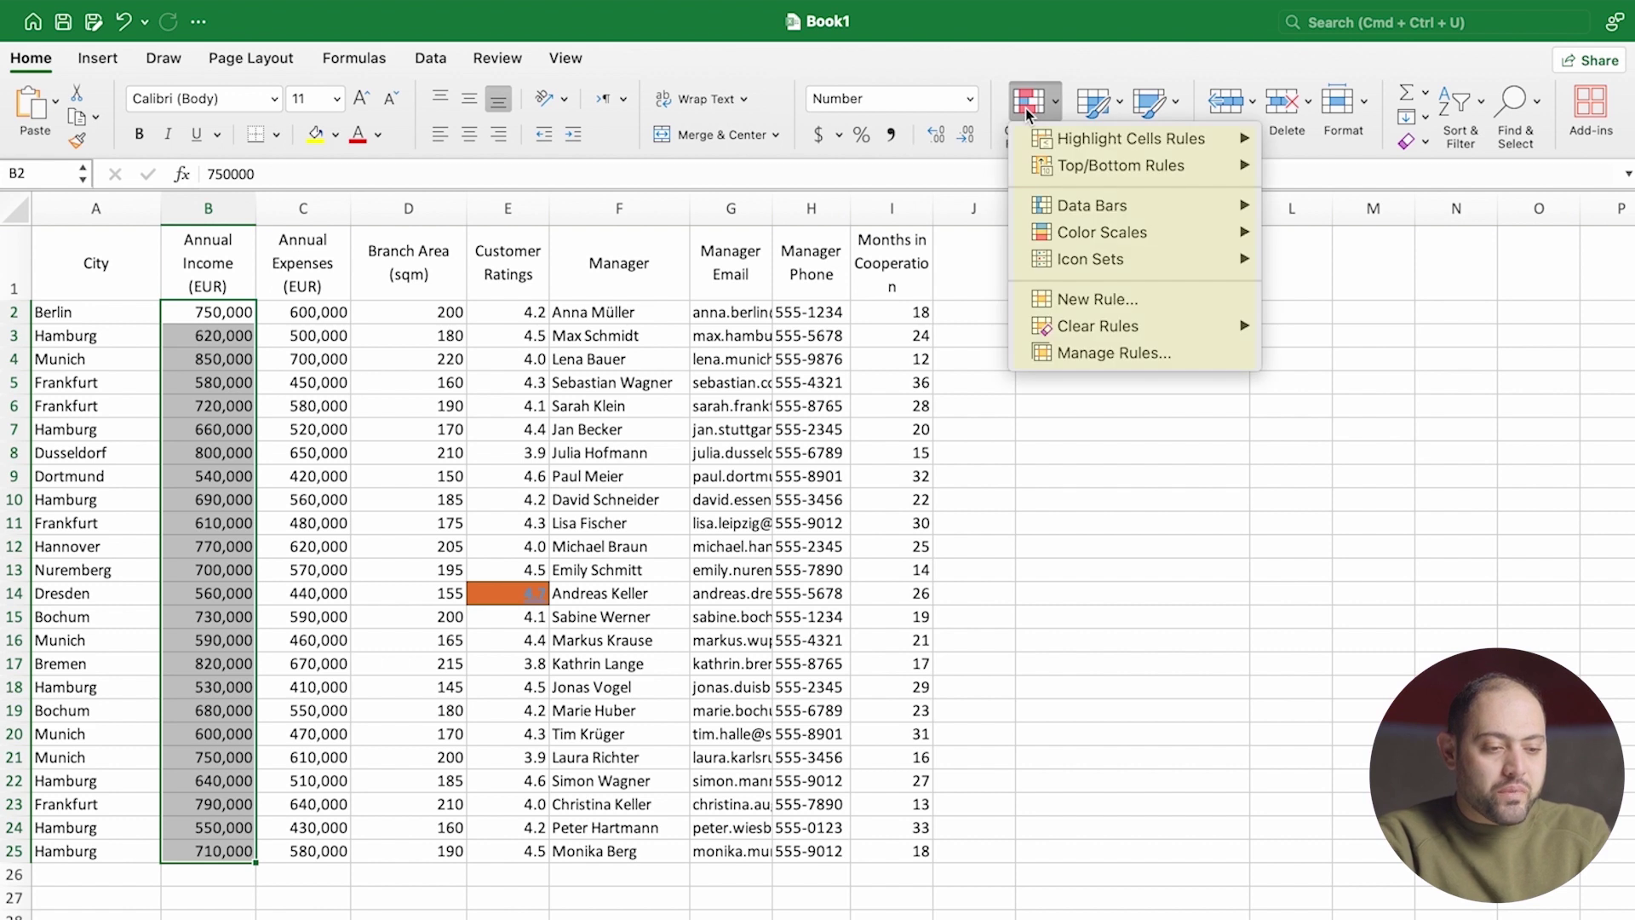
pyautogui.moveTo(1149, 207)
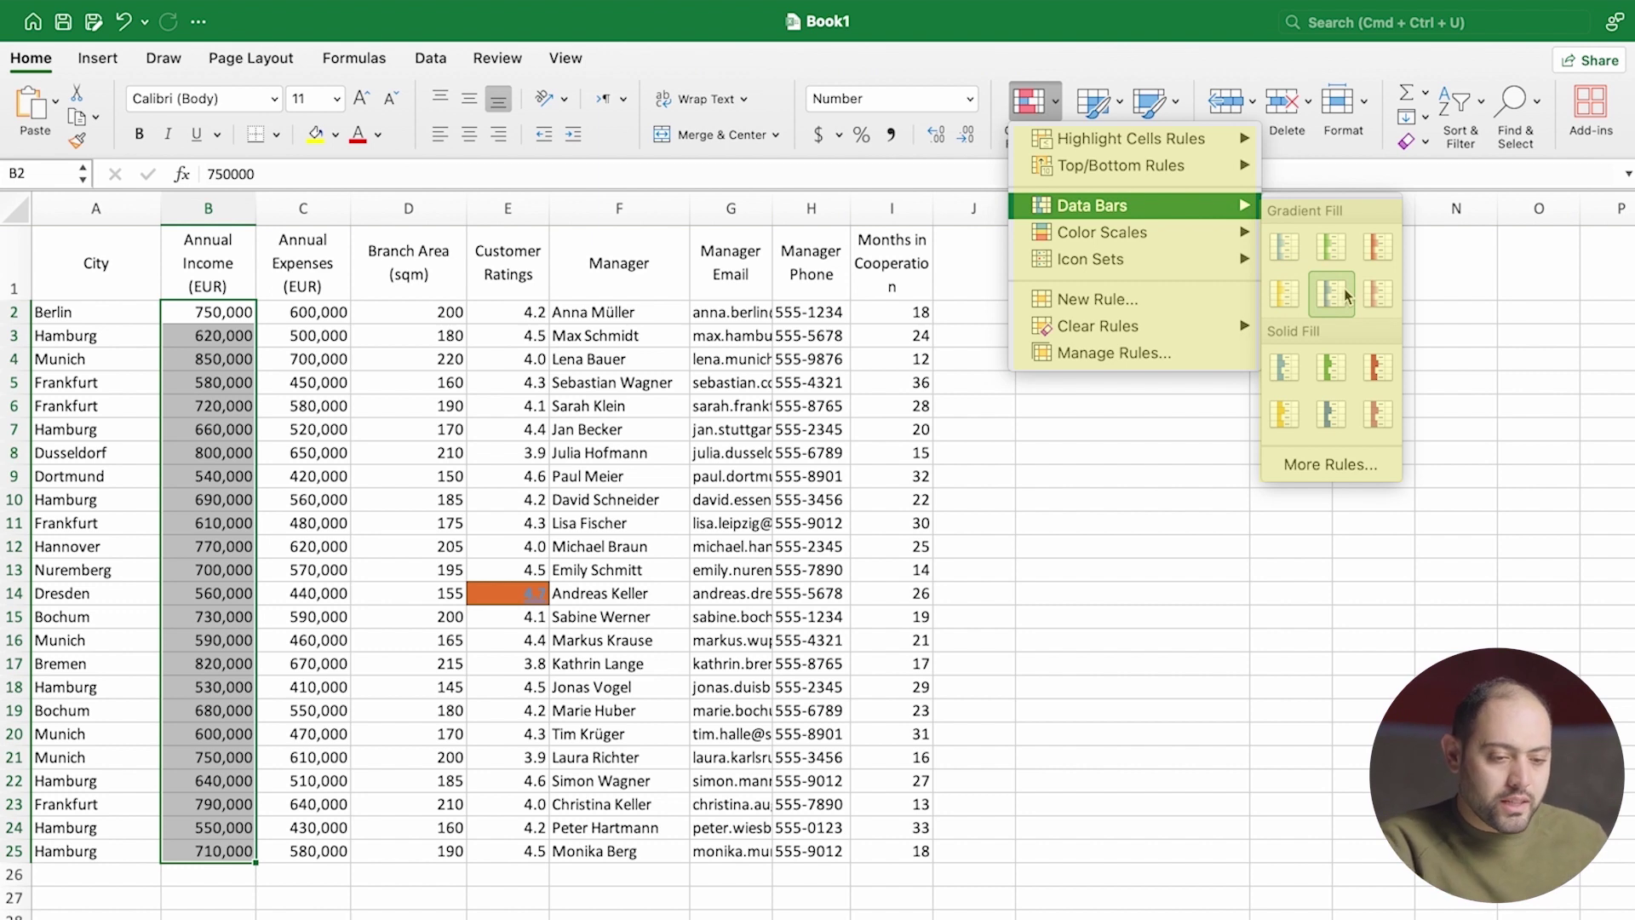
pyautogui.click(1292, 368)
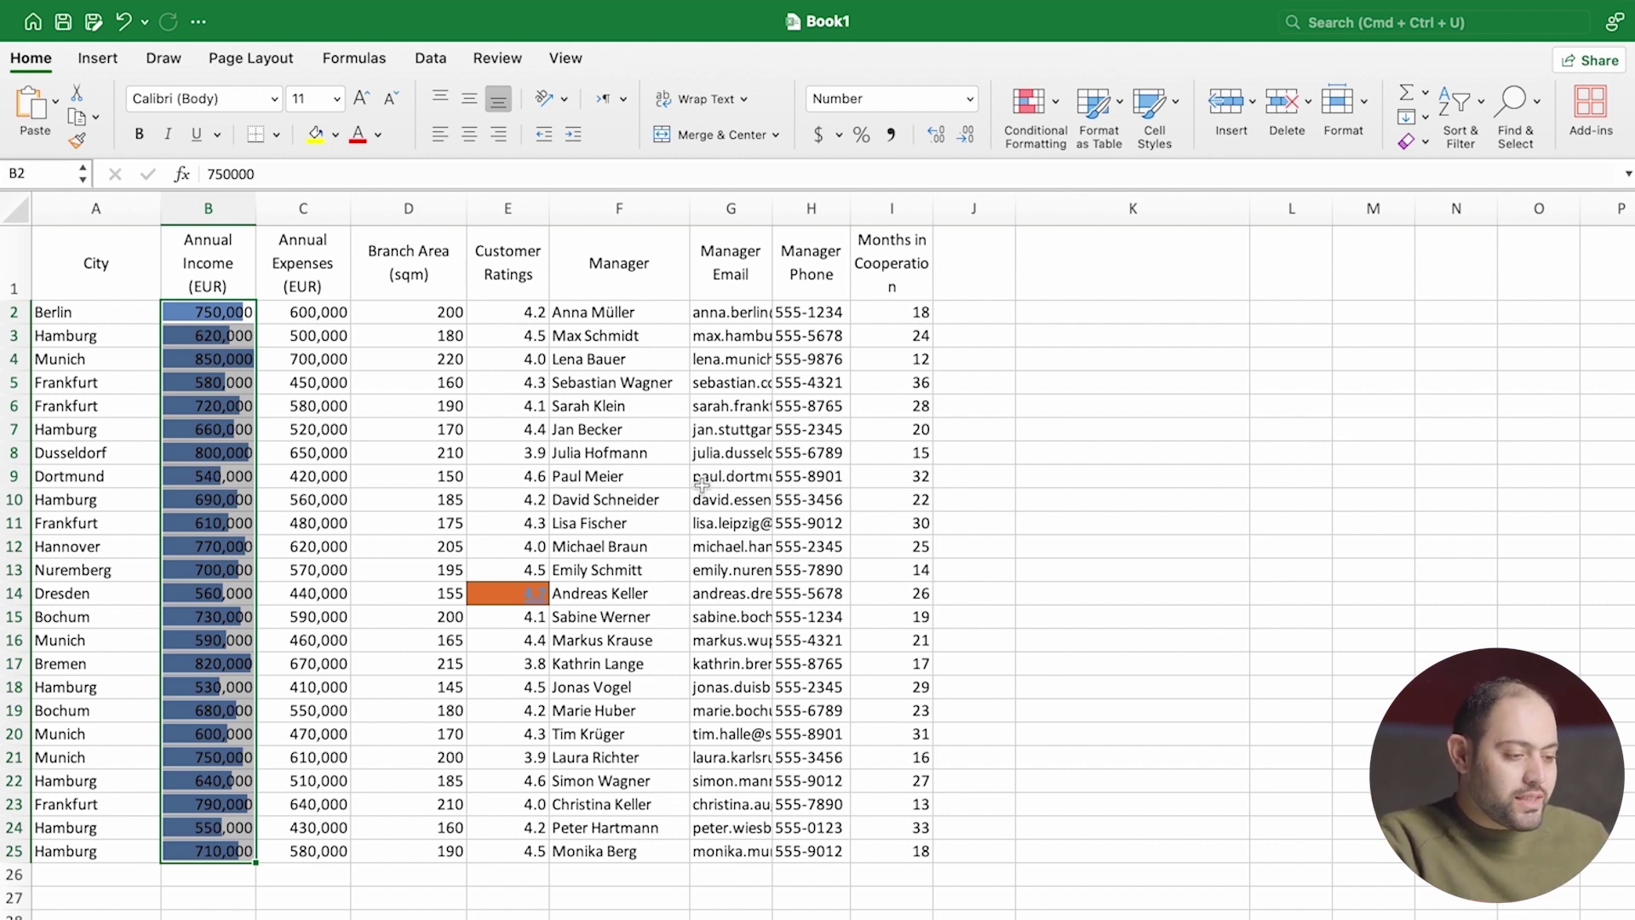
# Inspect incomes B2 and B4 (850,000), then reselect B2:B25 for conditional formatting.
pyautogui.click(226, 339)
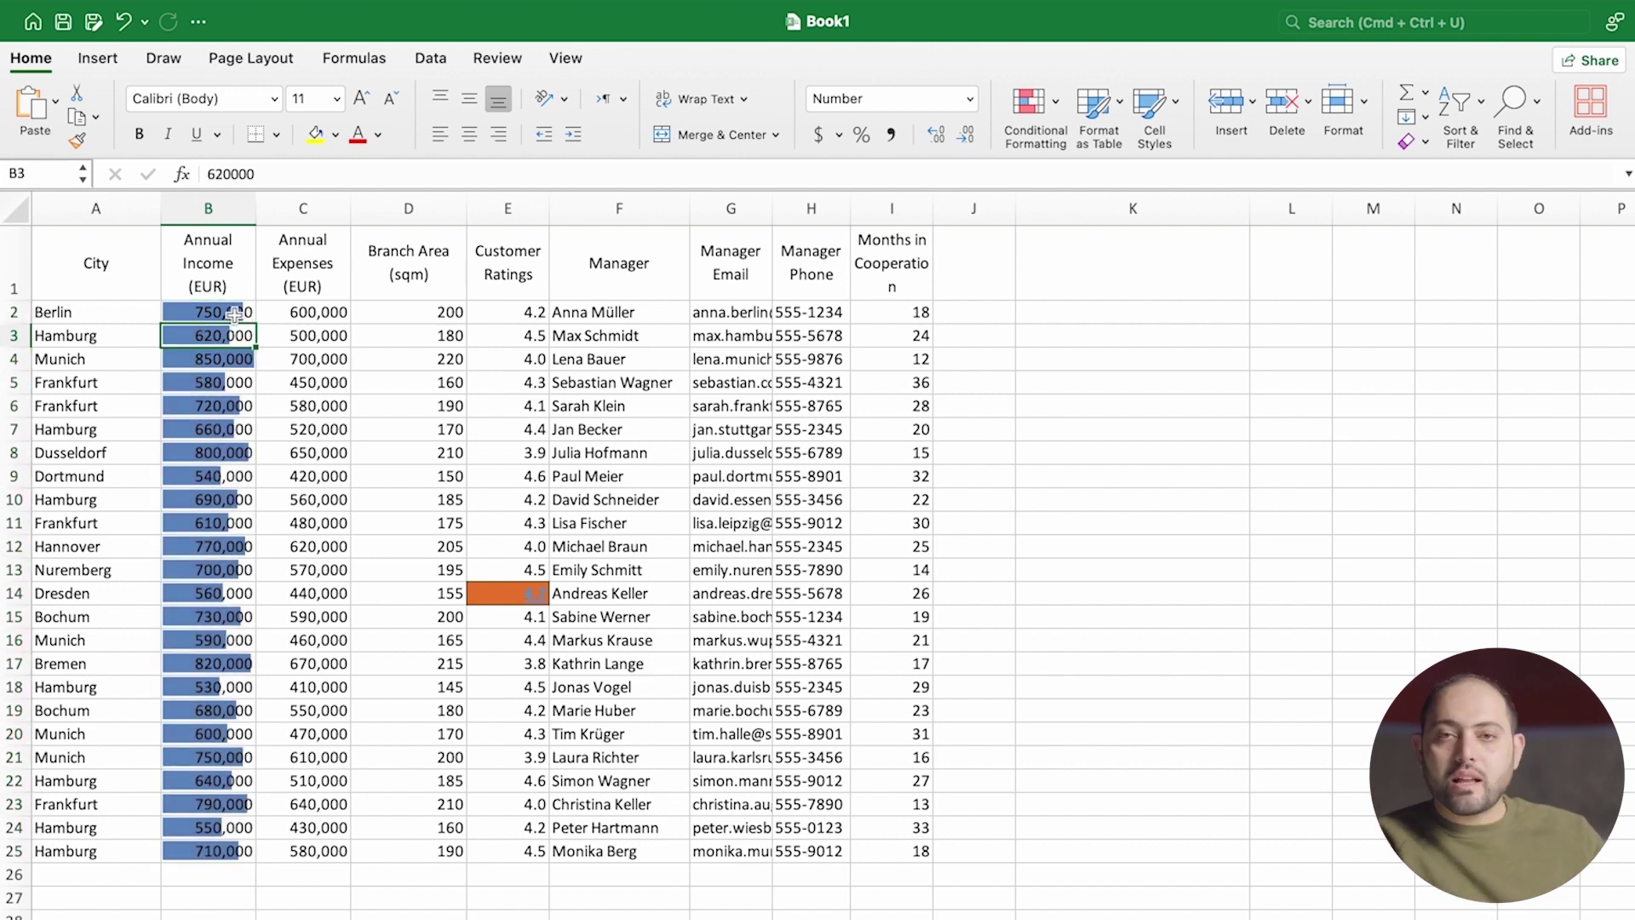
pyautogui.click(236, 313)
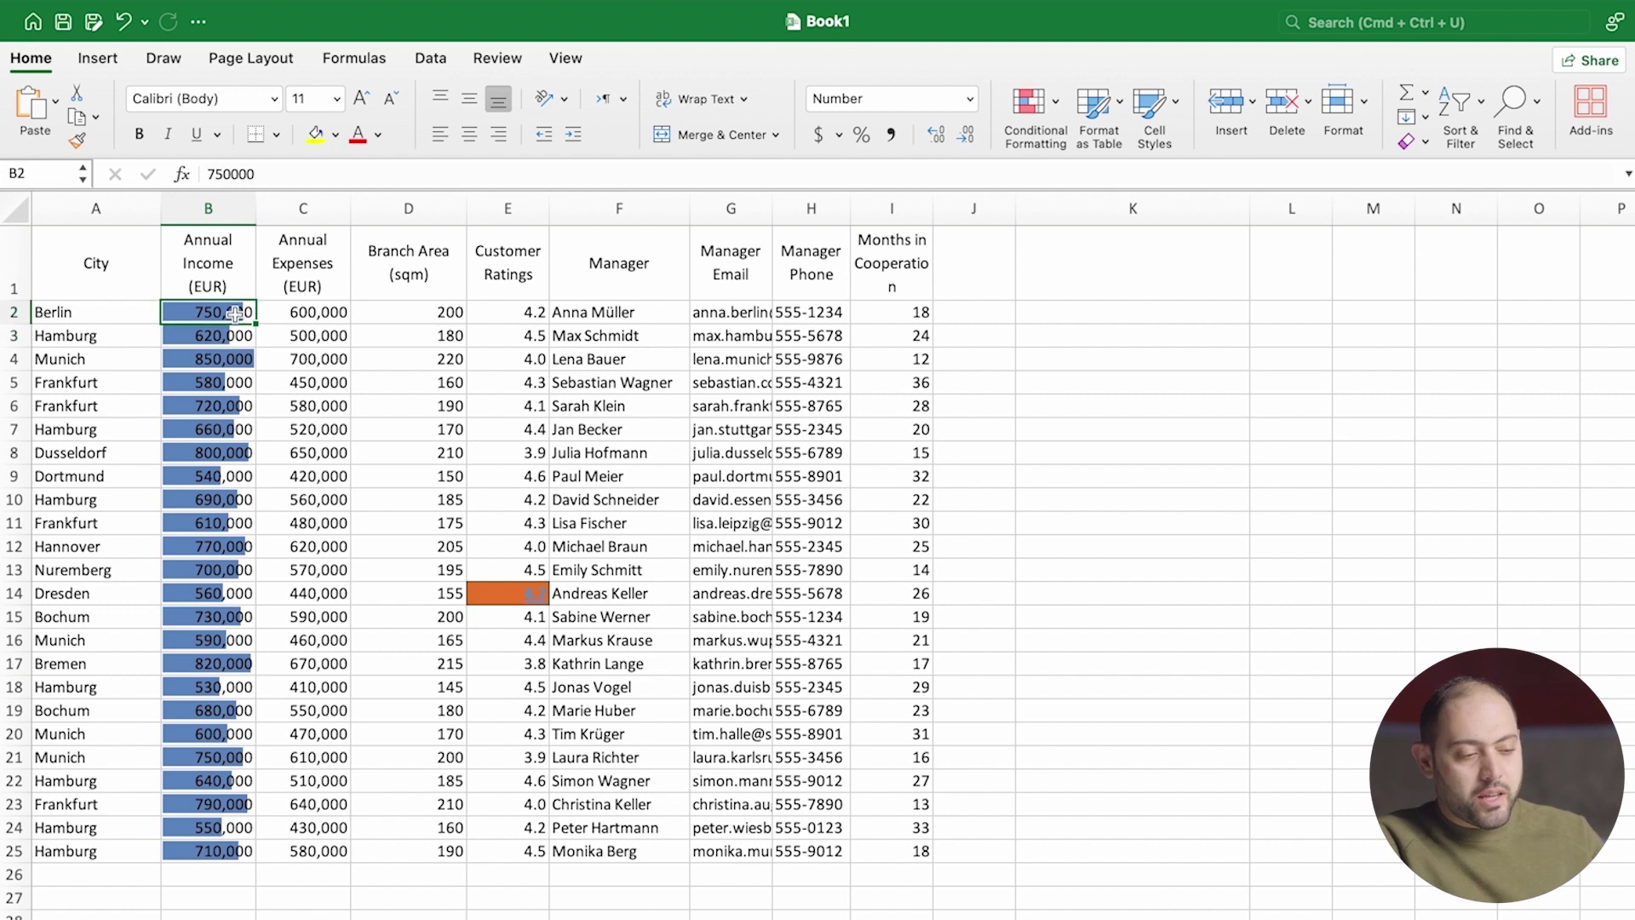
pyautogui.click(244, 363)
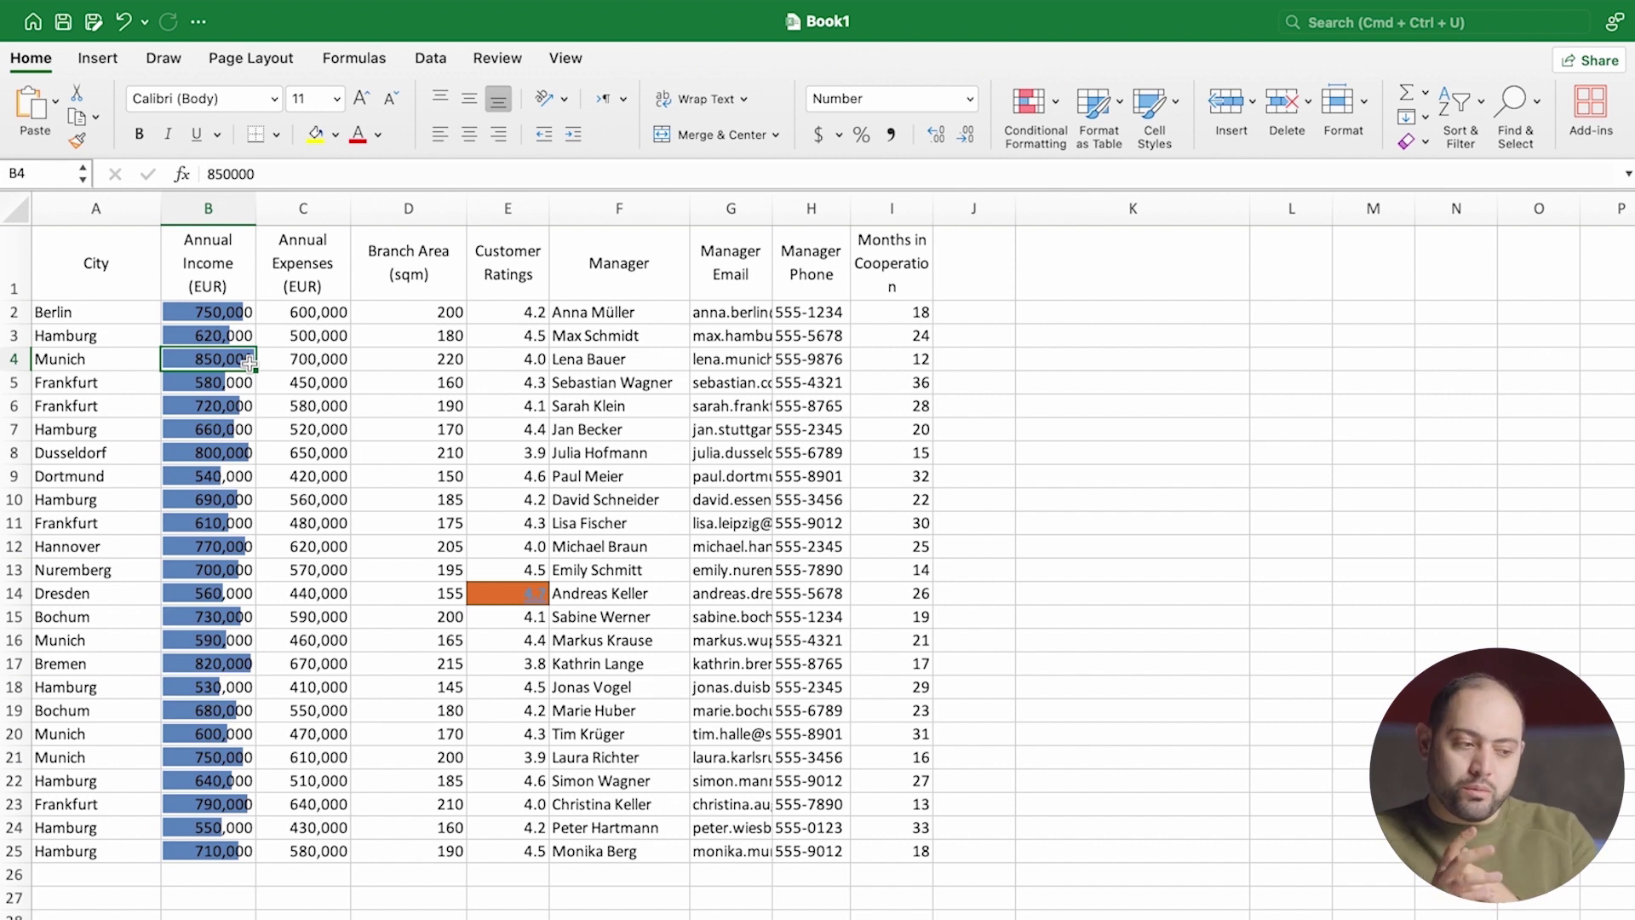
pyautogui.moveTo(237, 312); pyautogui.dragTo(221, 841)
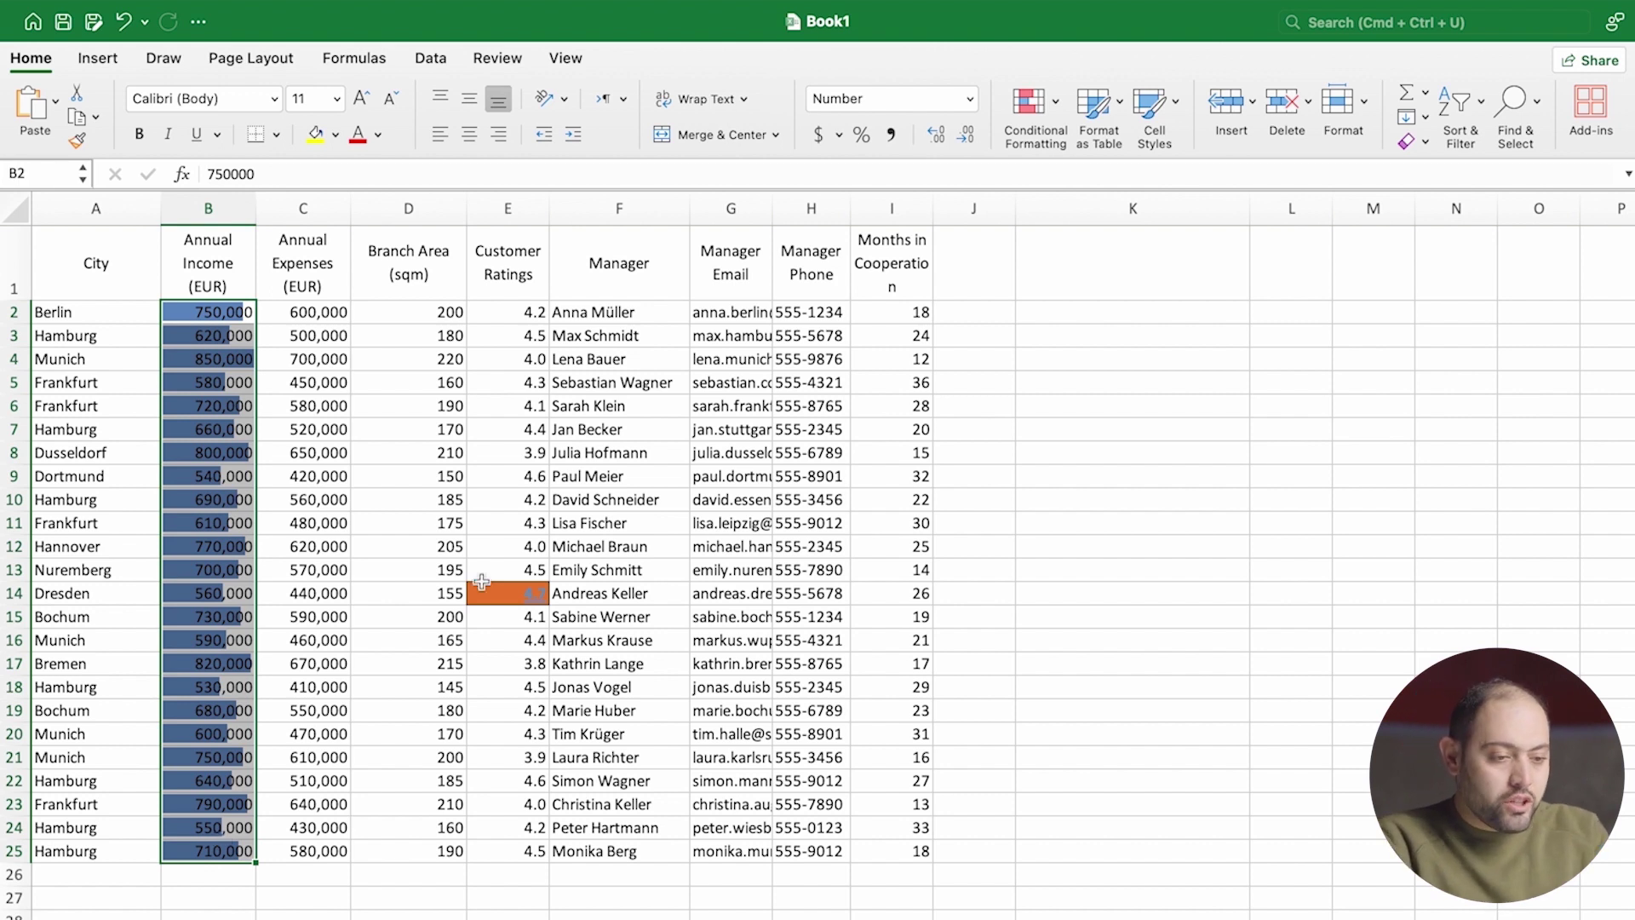
pyautogui.click(1027, 115)
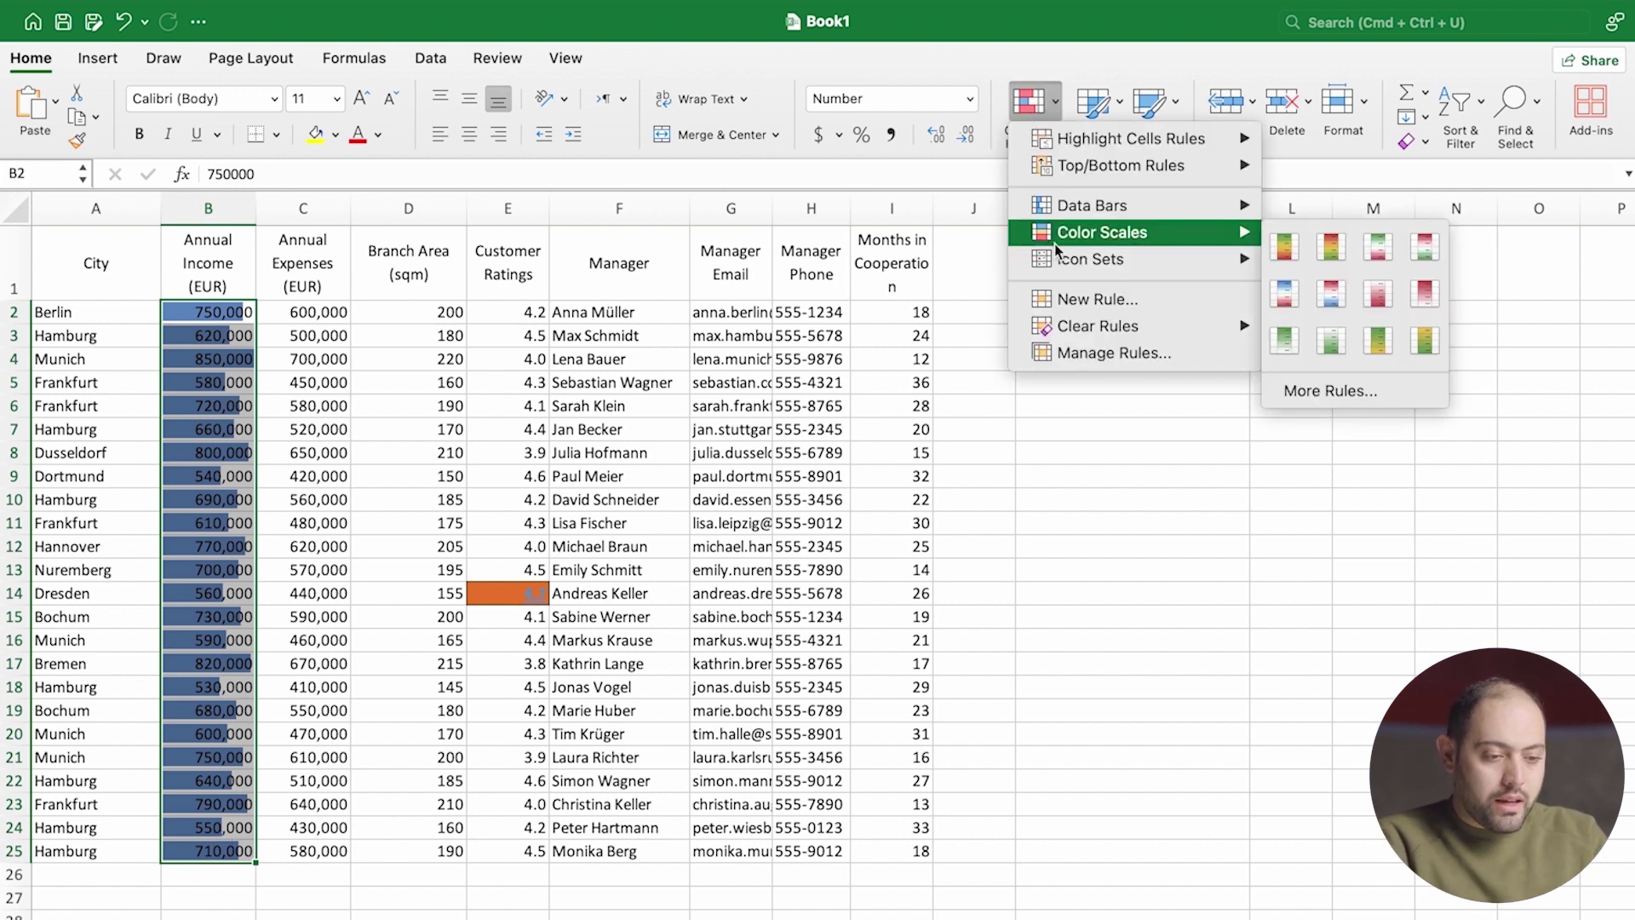
# Clear the existing data bars from the income cells B2:B25.
pyautogui.moveTo(1128, 329)
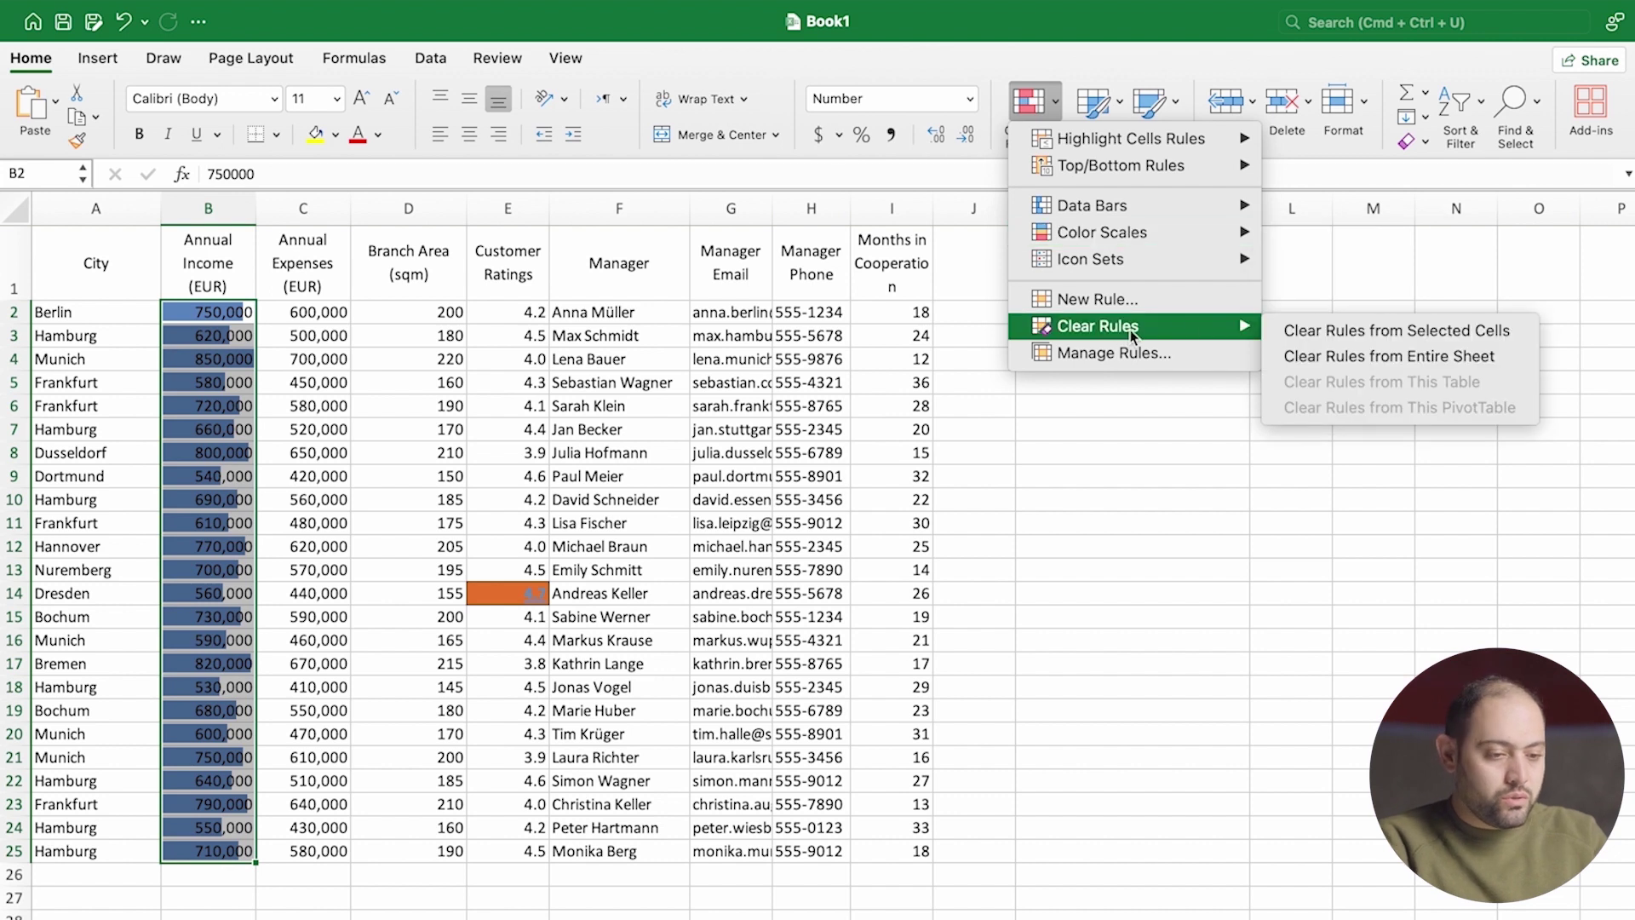
pyautogui.click(1288, 331)
pyautogui.click(1039, 111)
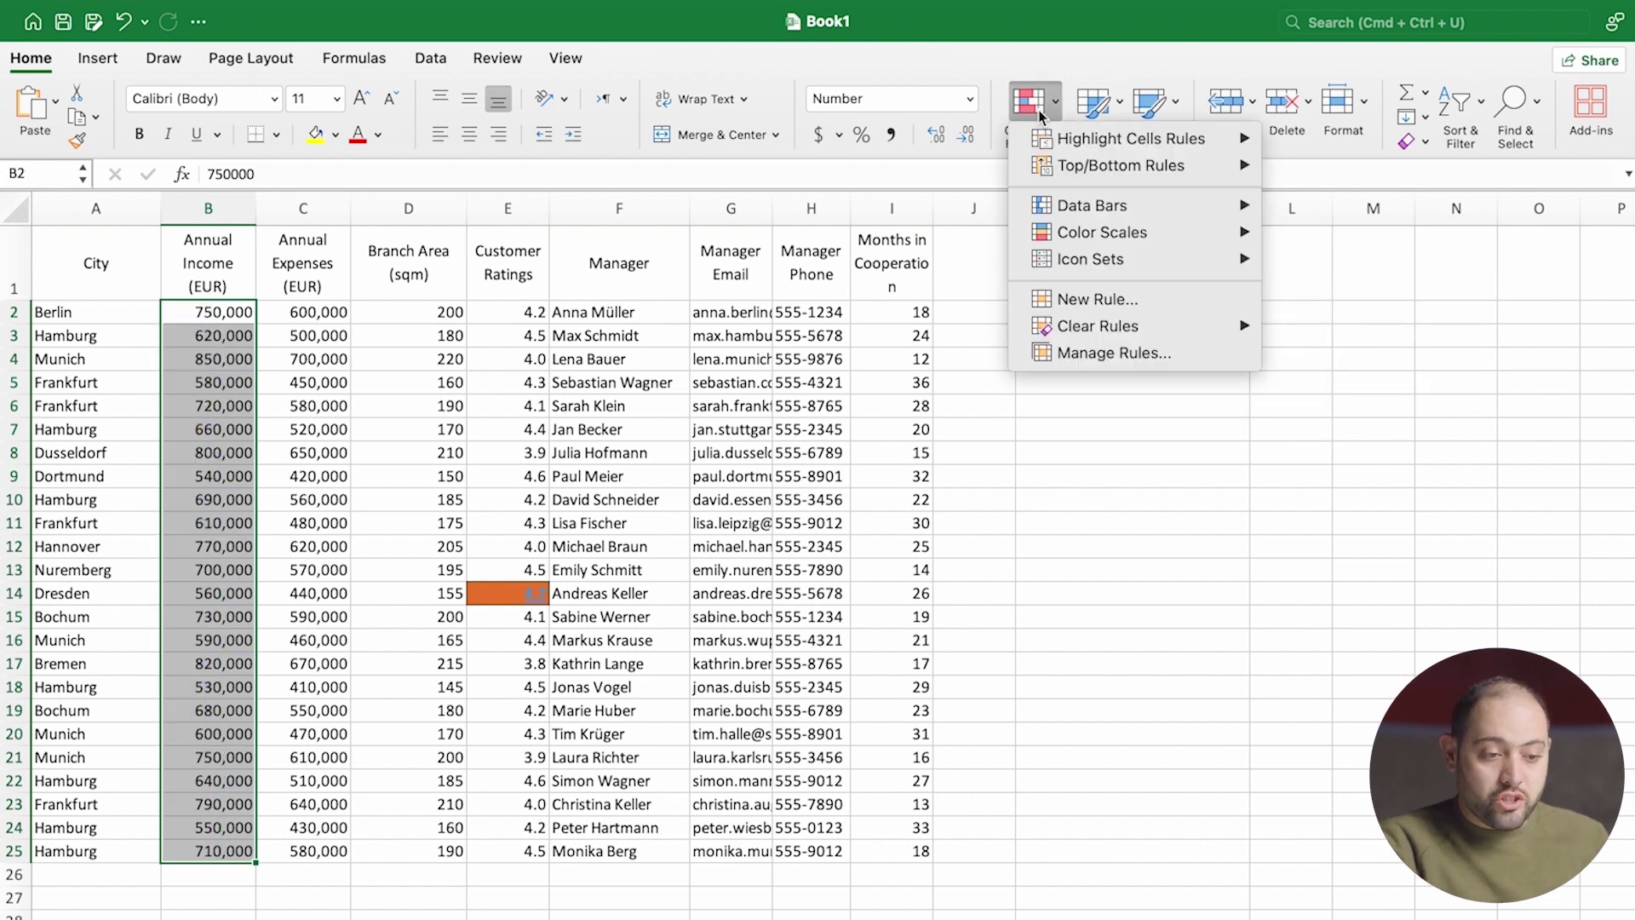
pyautogui.moveTo(1052, 157)
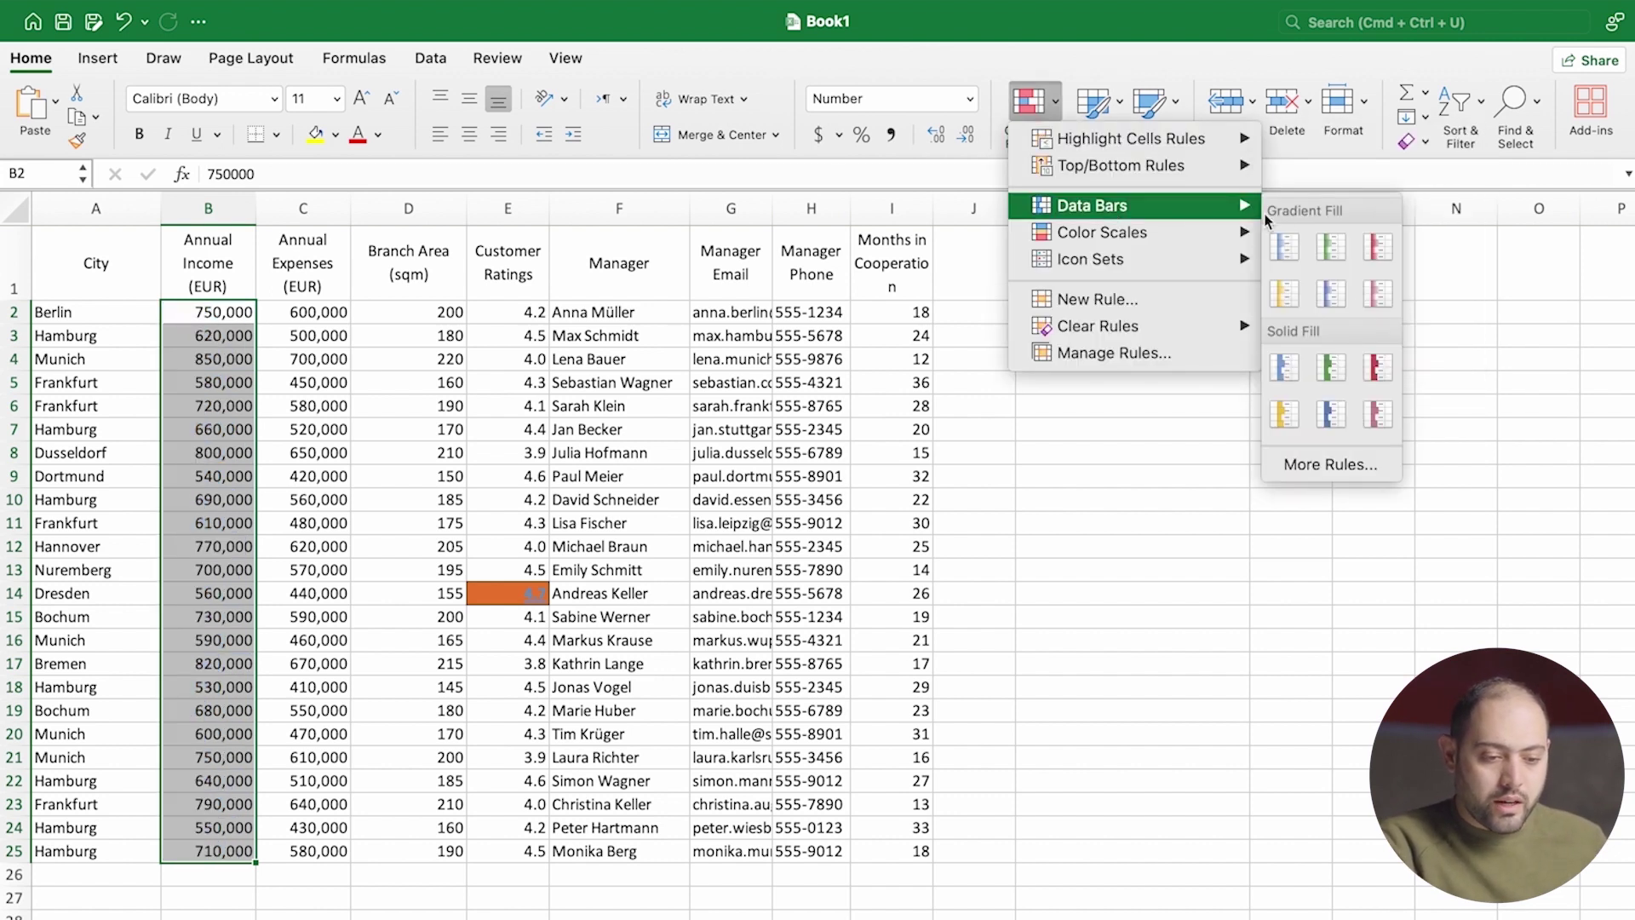
pyautogui.click(1325, 465)
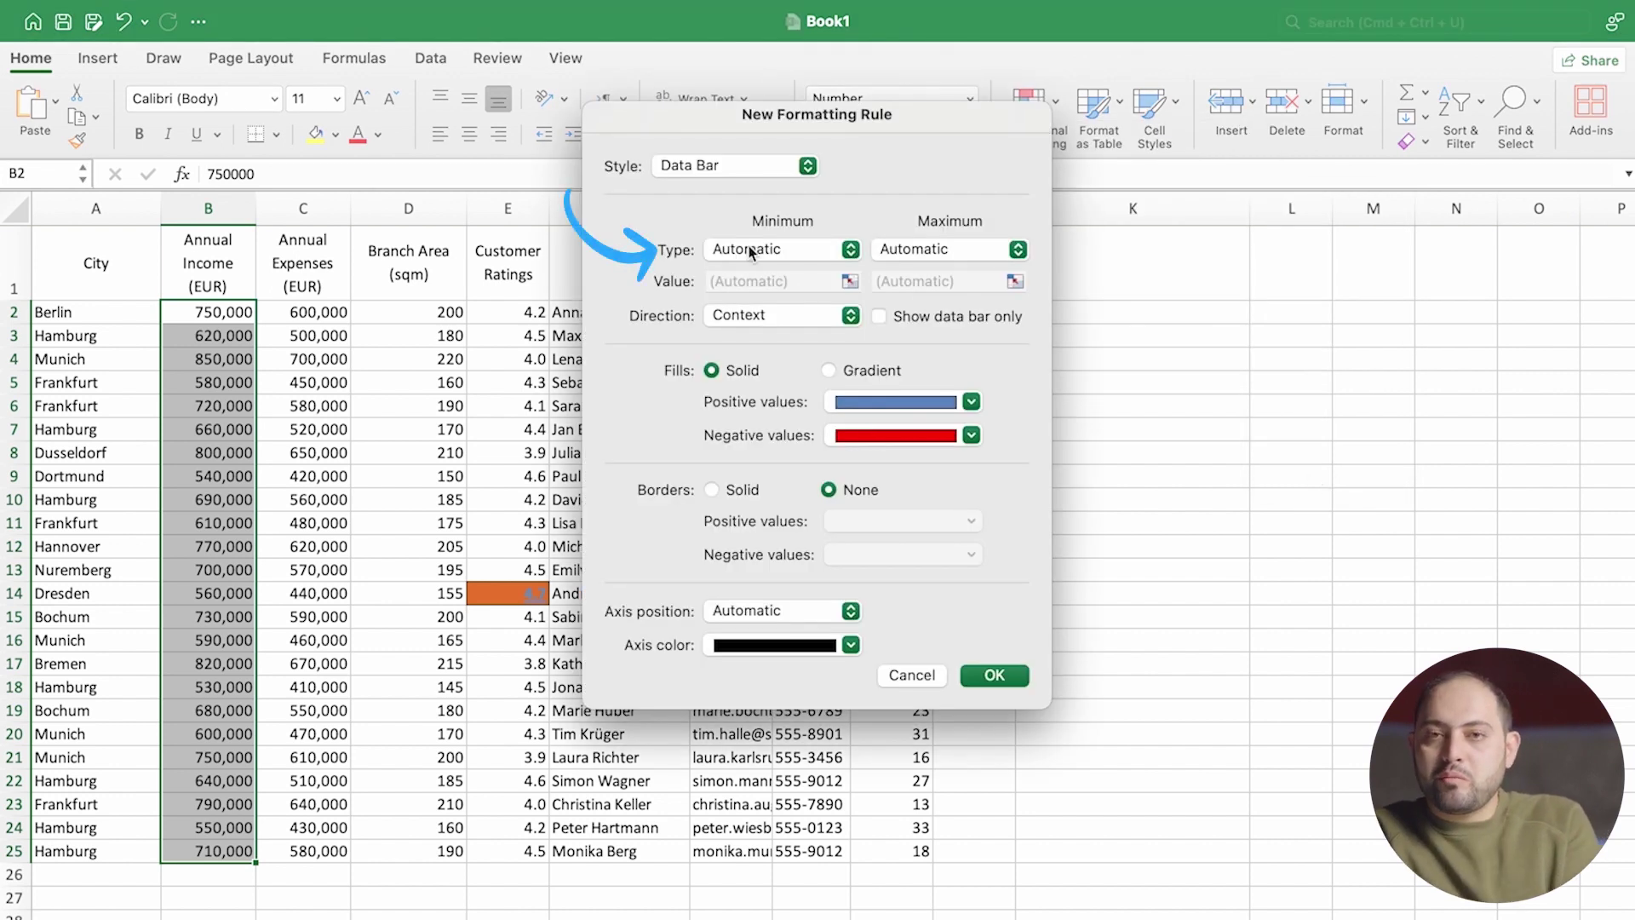
# Create data bars with minimum Lowest Value and maximum Number 1000000.
pyautogui.click(802, 248)
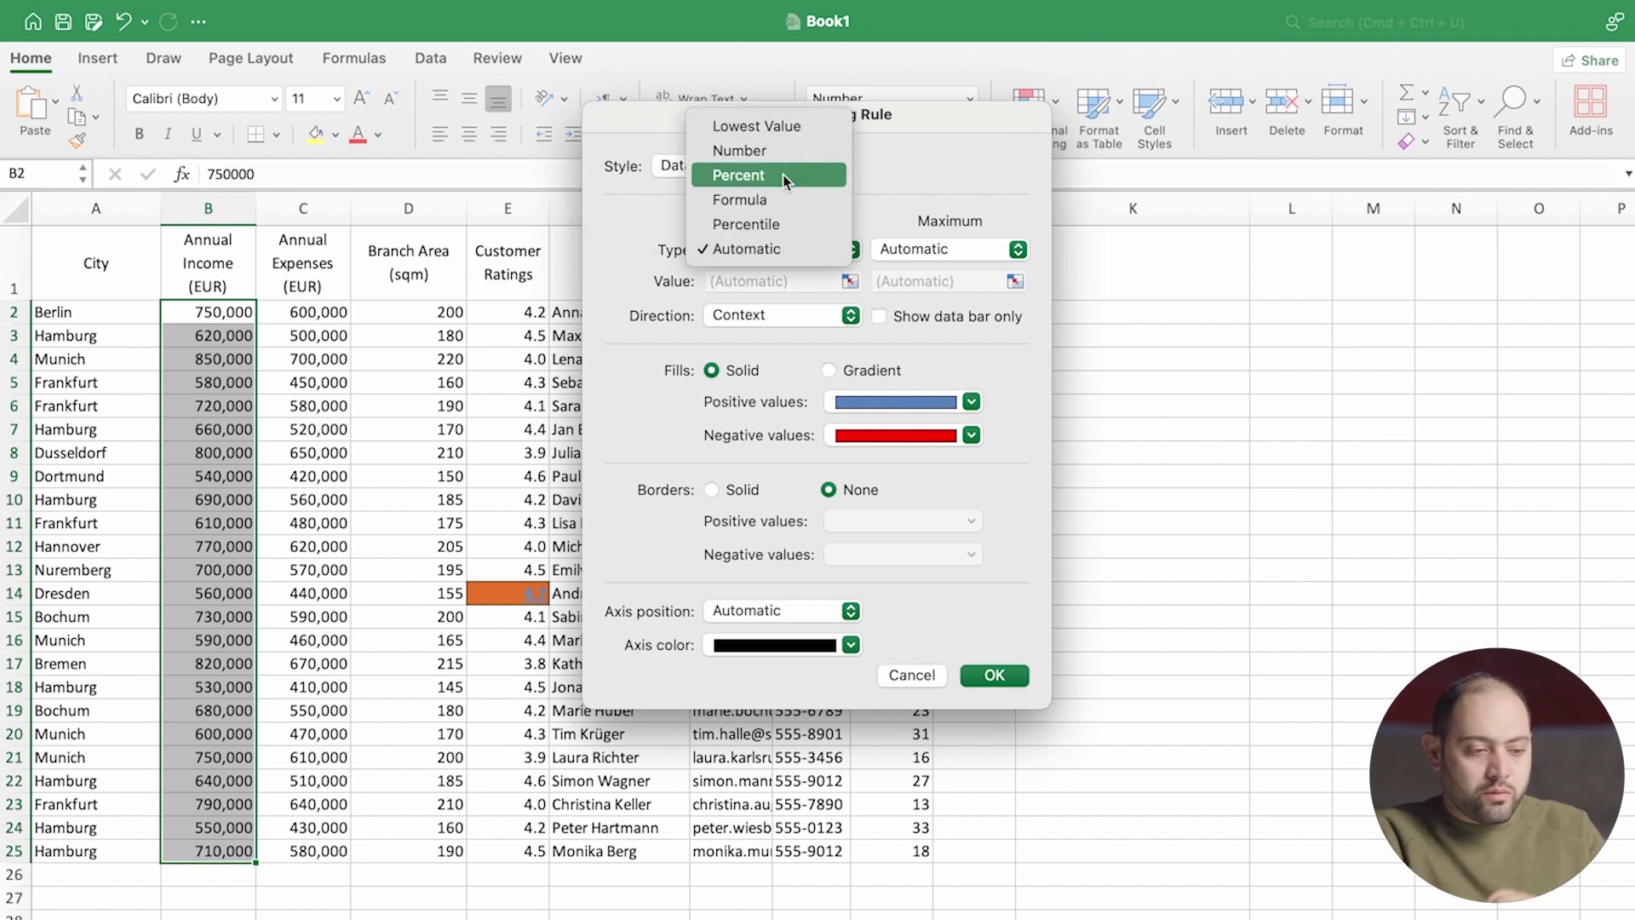
pyautogui.click(799, 127)
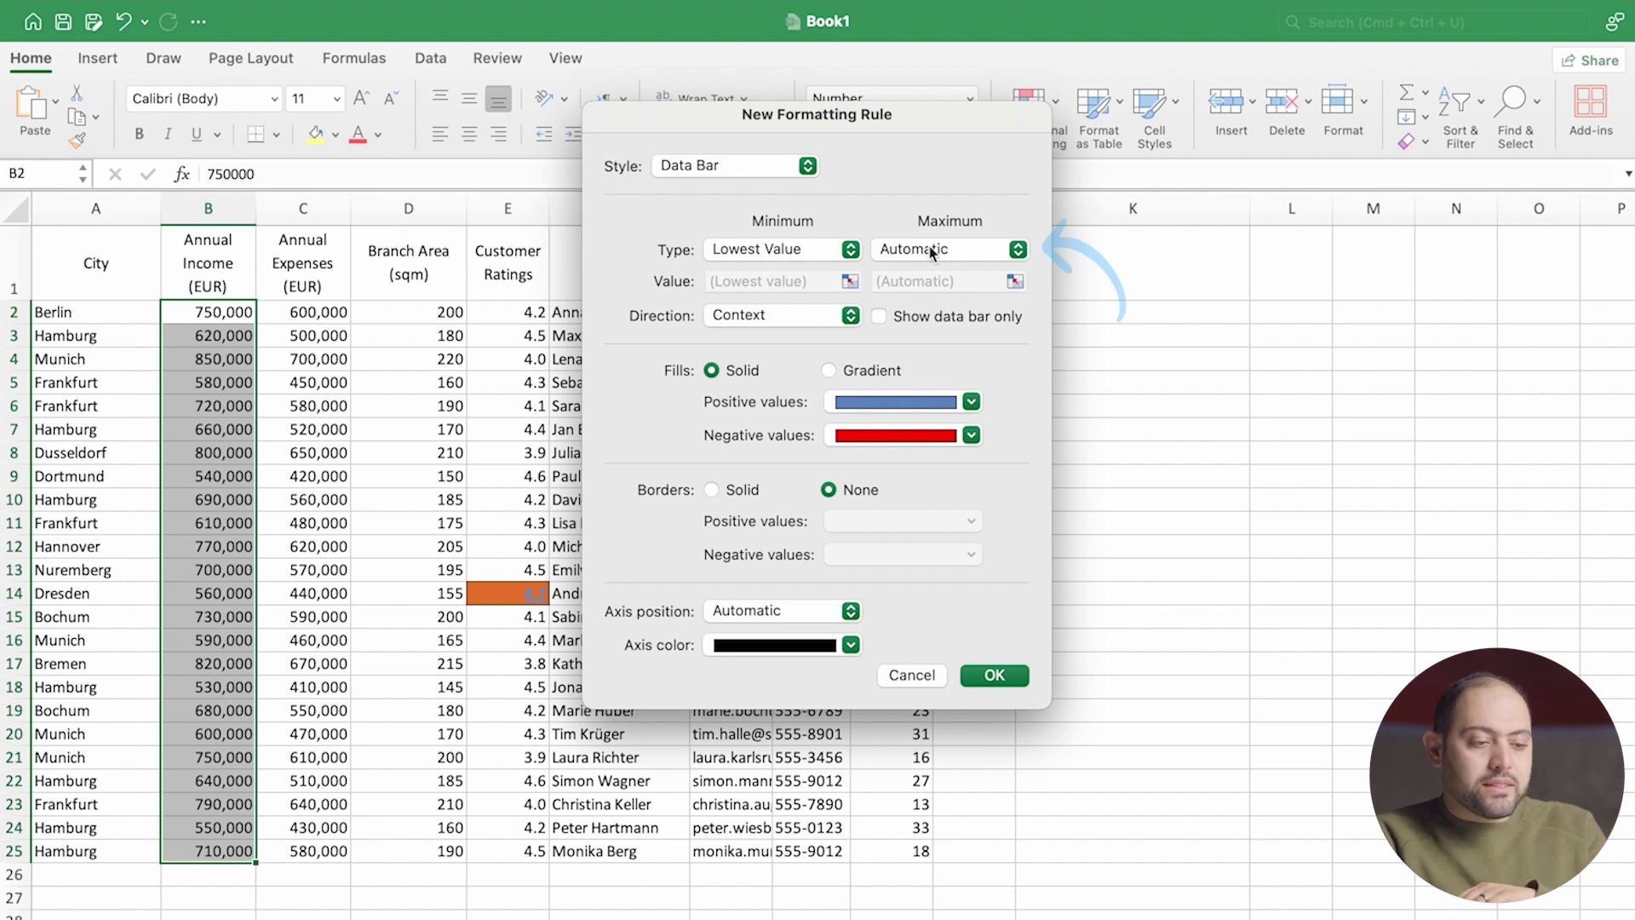
pyautogui.click(954, 248)
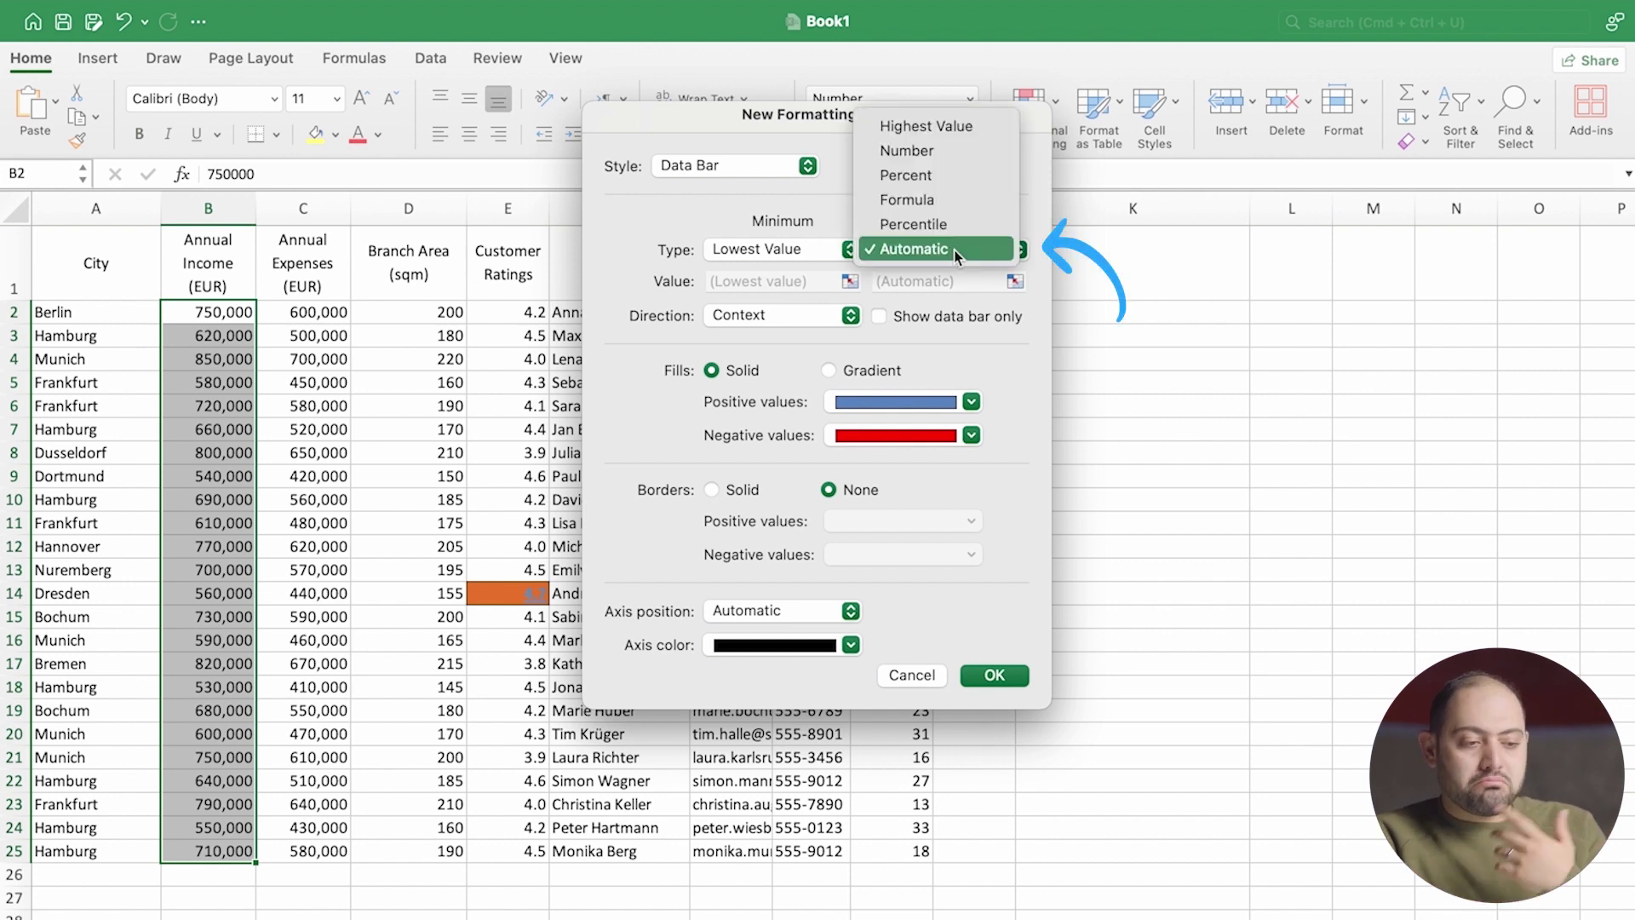
pyautogui.click(957, 158)
pyautogui.click(923, 280)
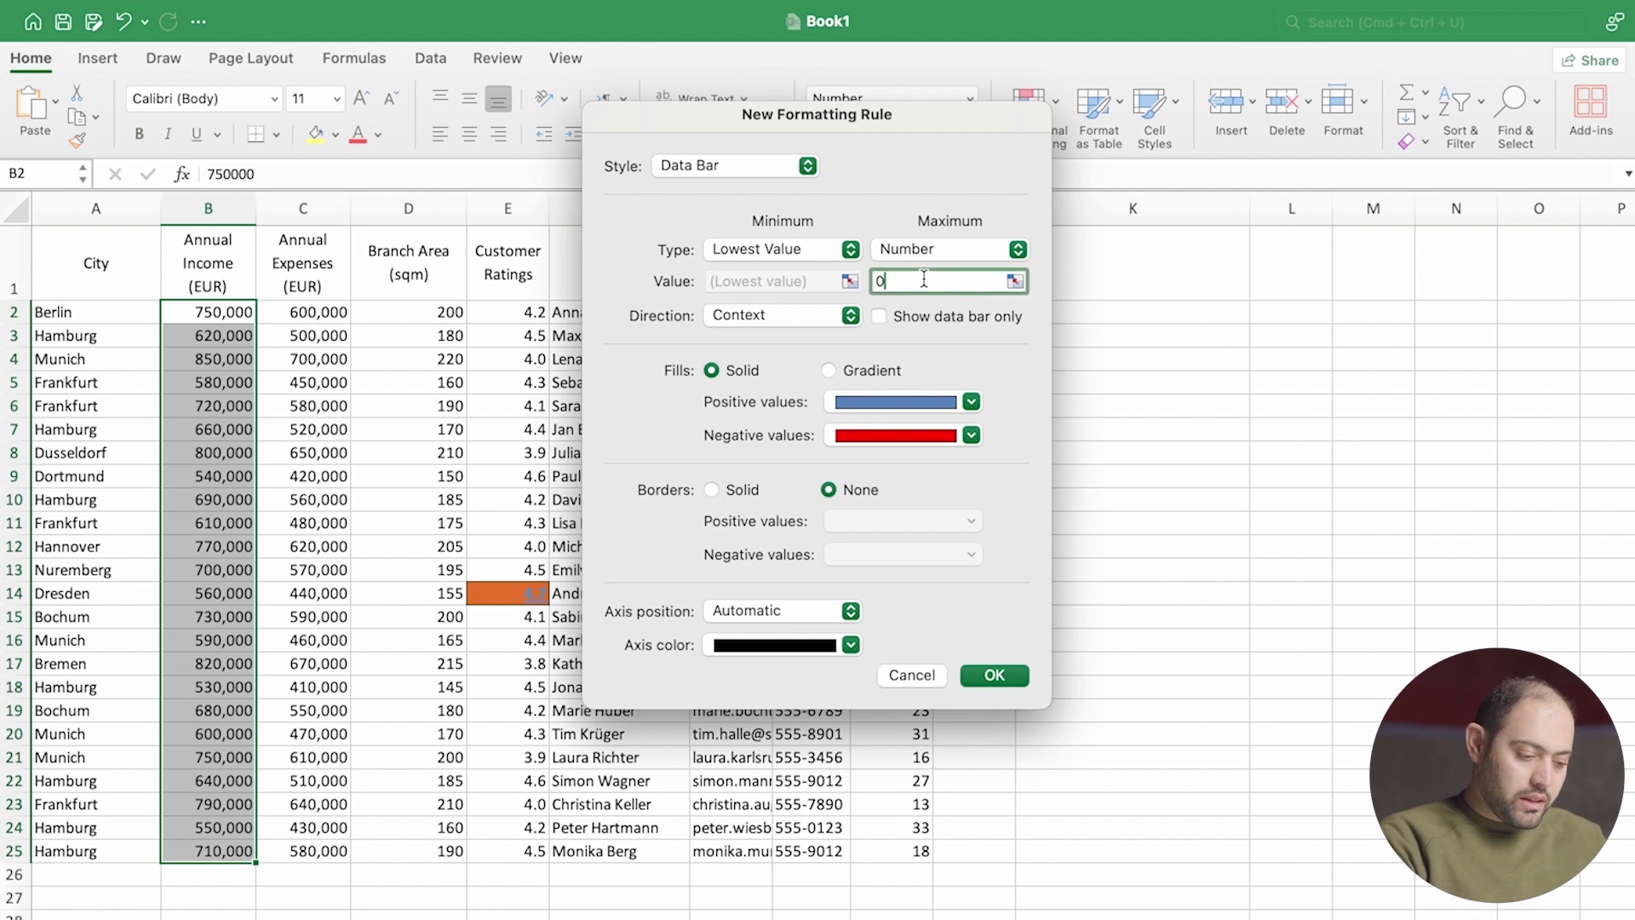
pyautogui.press('BackSpace')
pyautogui.write('1')
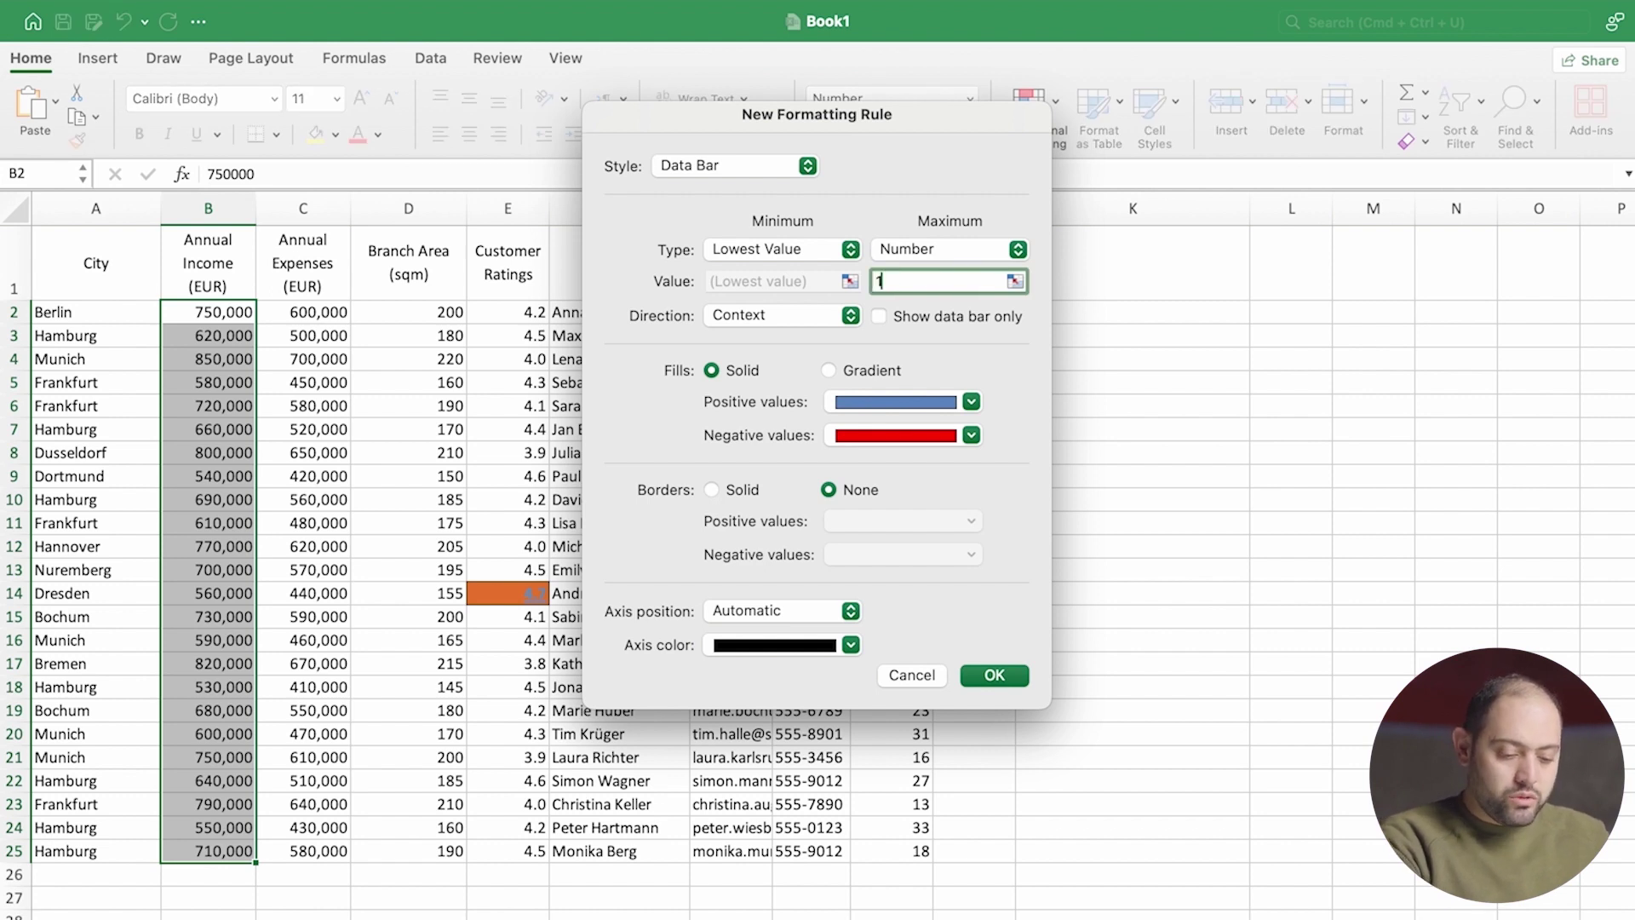
pyautogui.write('000000')
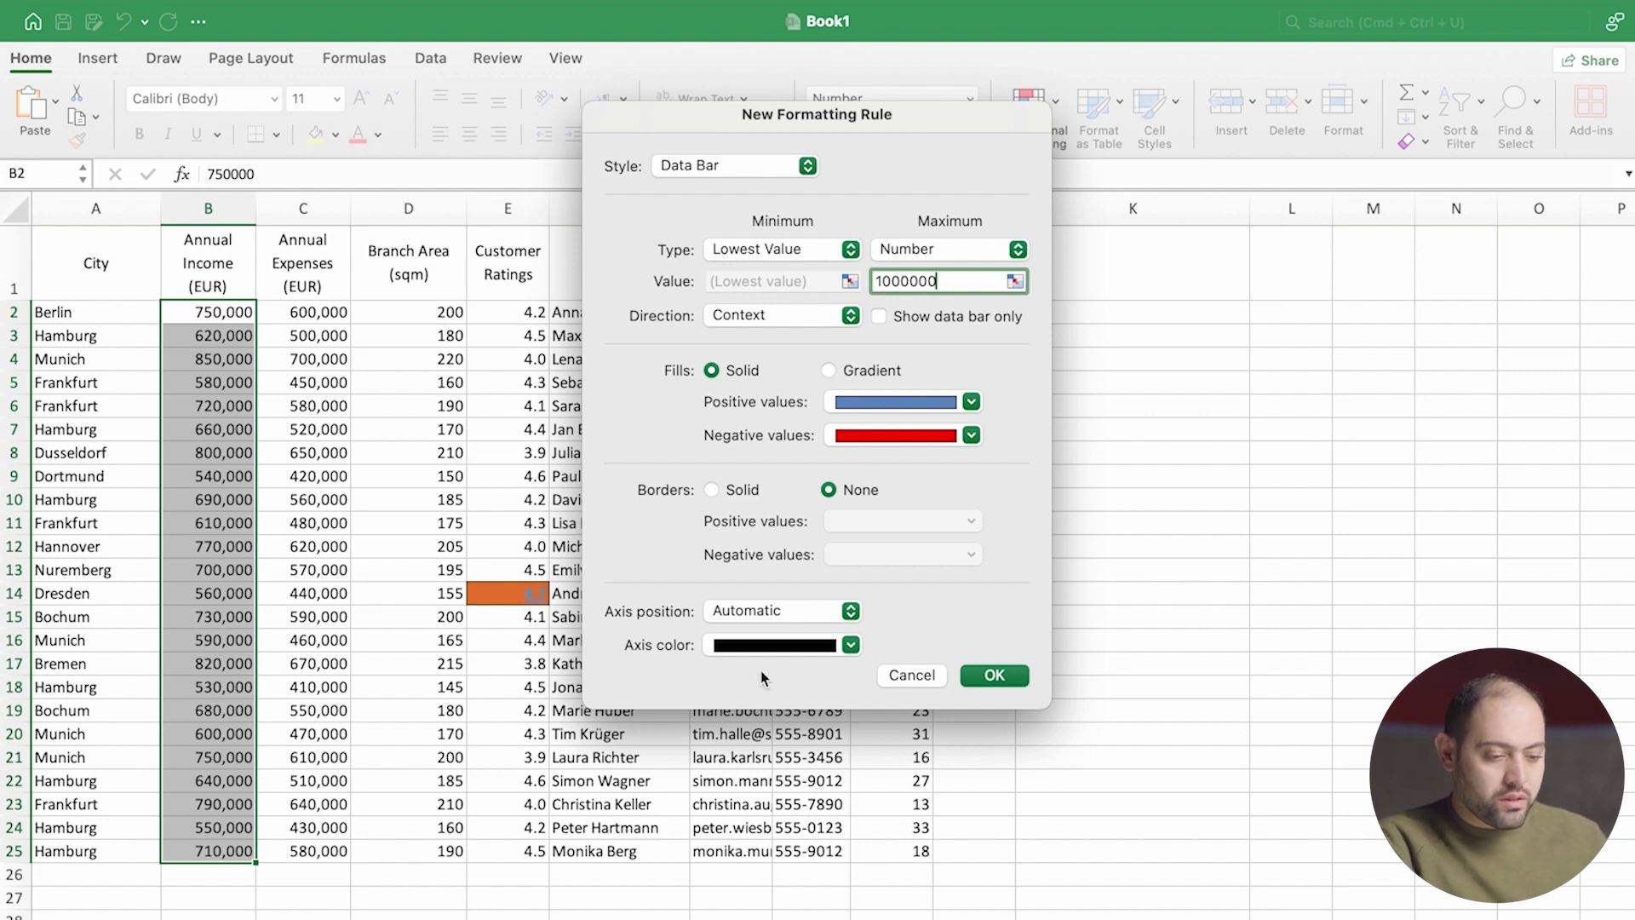
pyautogui.click(988, 679)
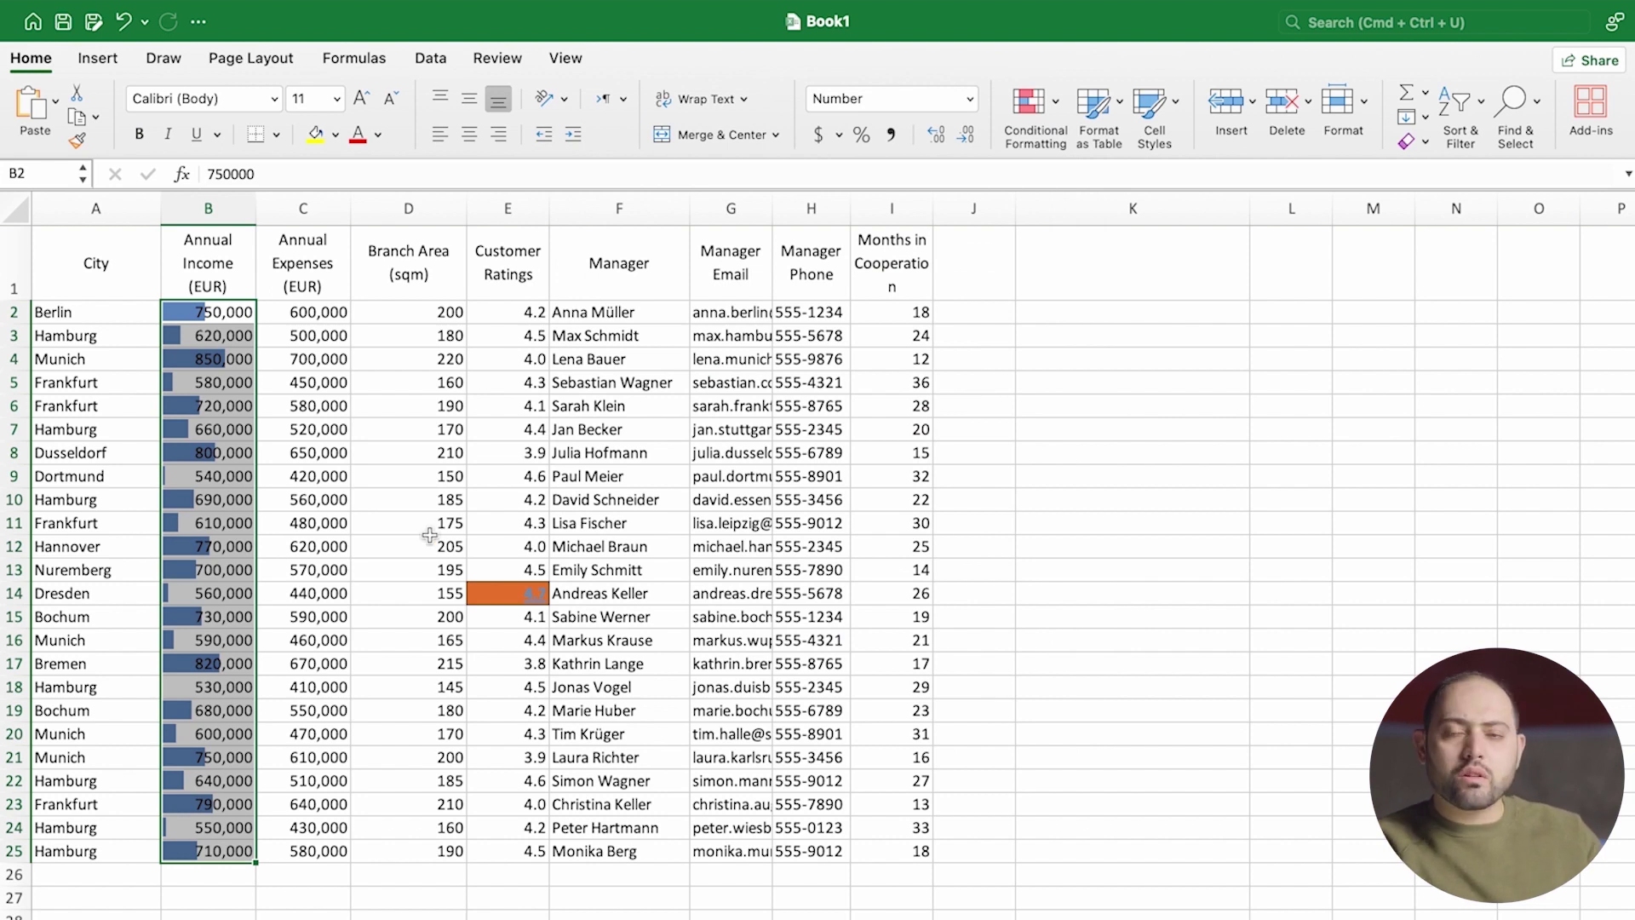
pyautogui.click(226, 366)
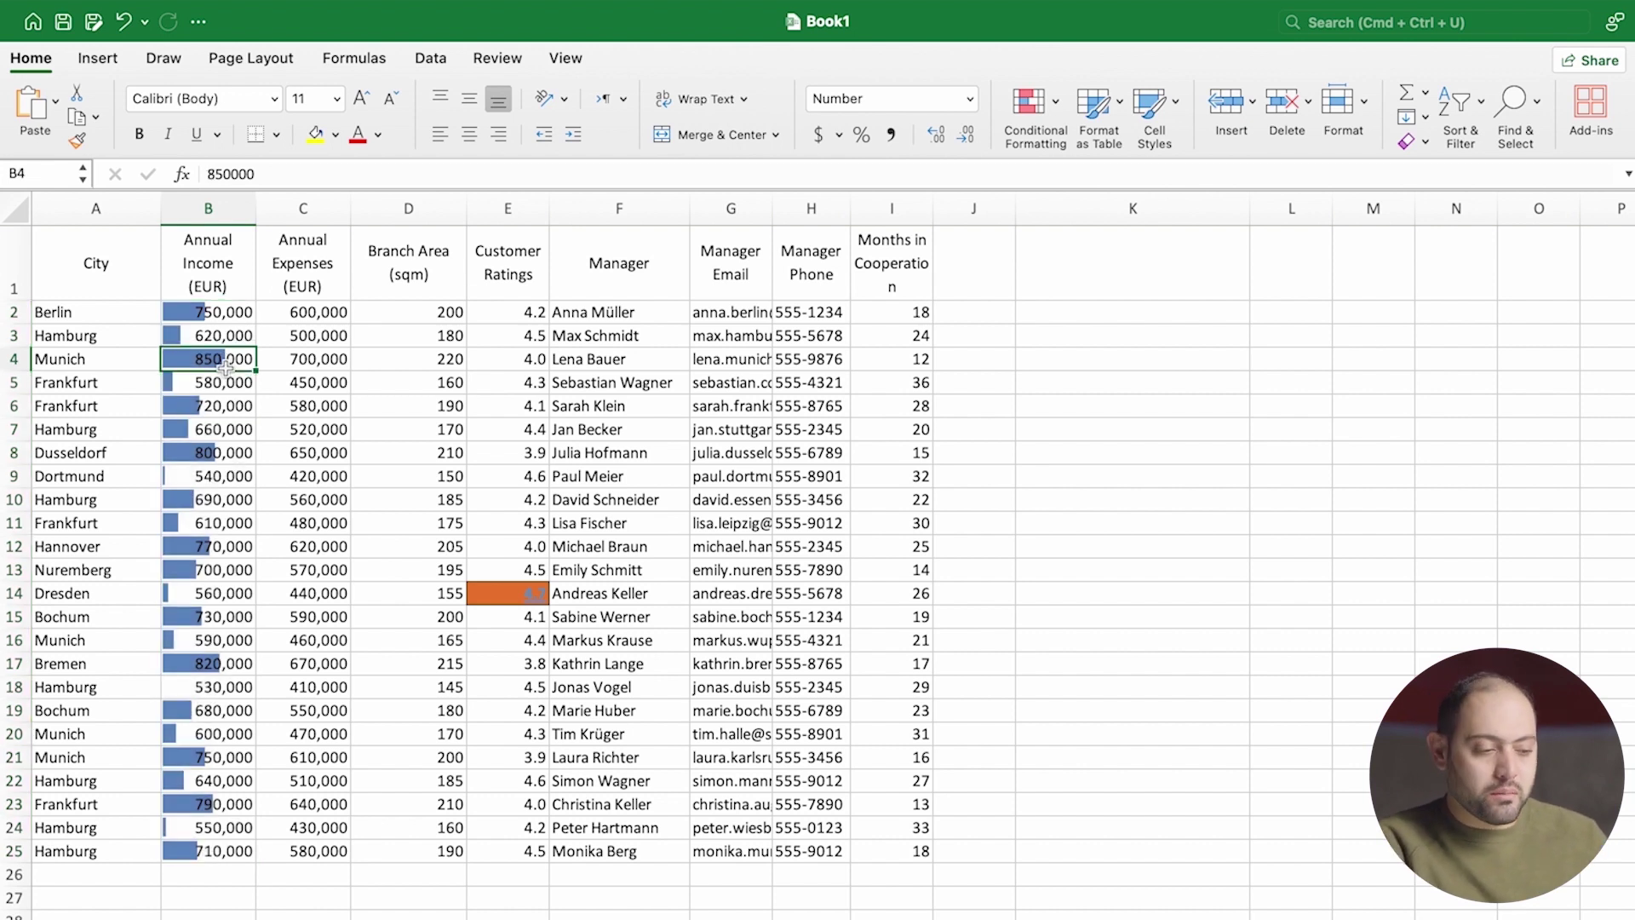
pyautogui.click(222, 686)
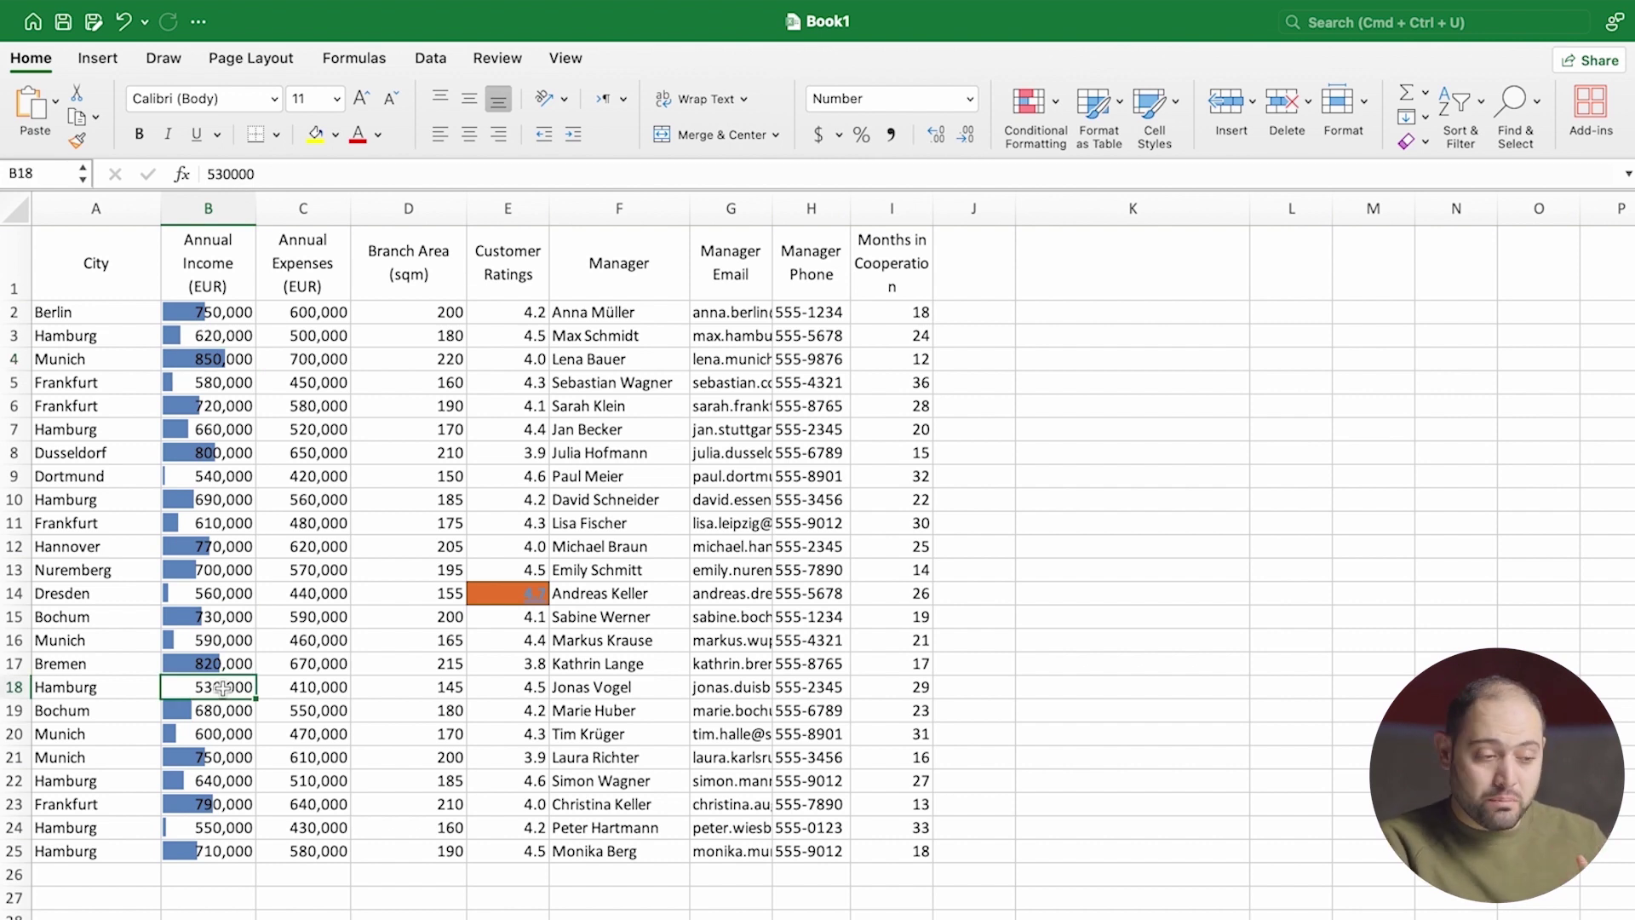
pyautogui.click(1035, 116)
pyautogui.moveTo(1075, 241)
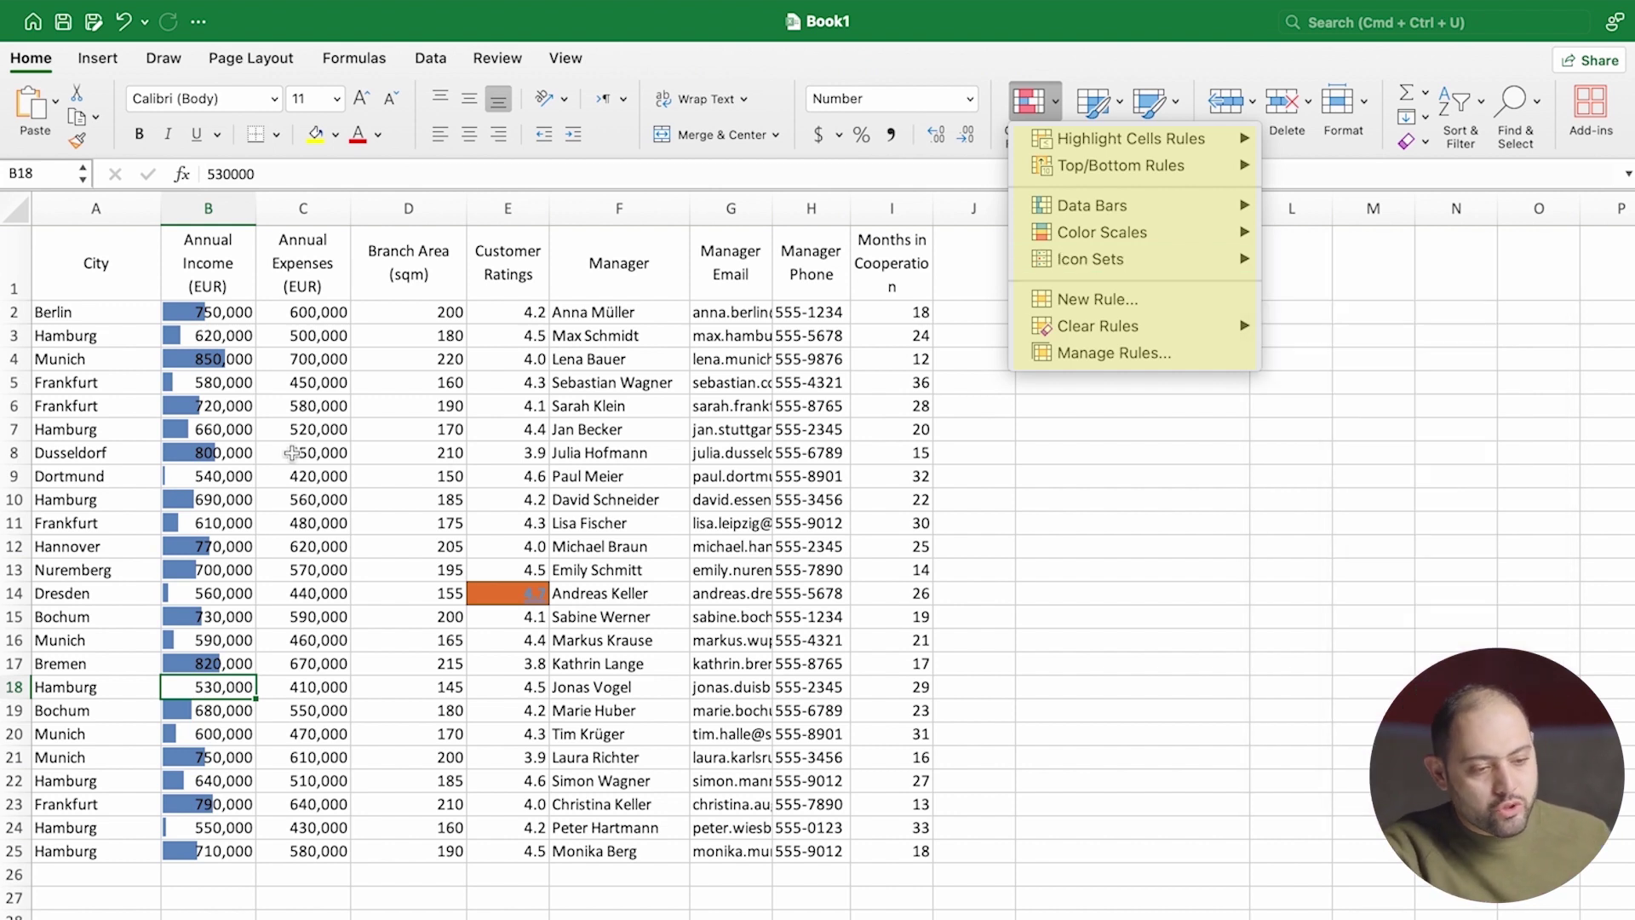
pyautogui.click(906, 317)
pyautogui.moveTo(906, 317); pyautogui.dragTo(916, 852)
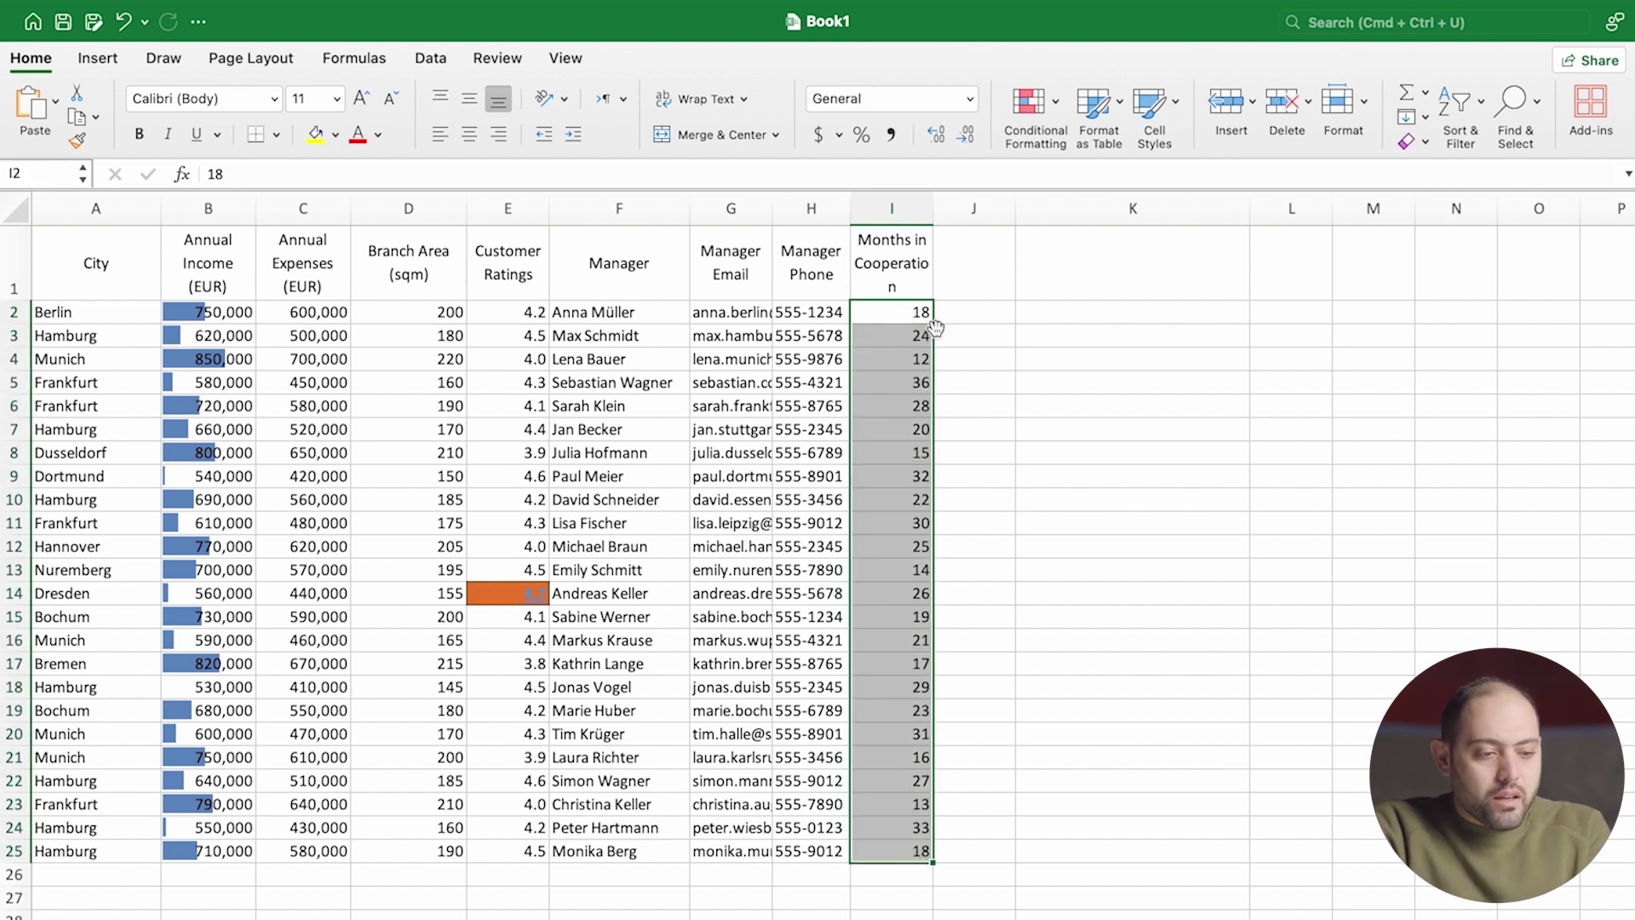
# Add 3 Traffic Lights icons to I2:I25 and check the values 28, 32 and 30.
pyautogui.click(1030, 107)
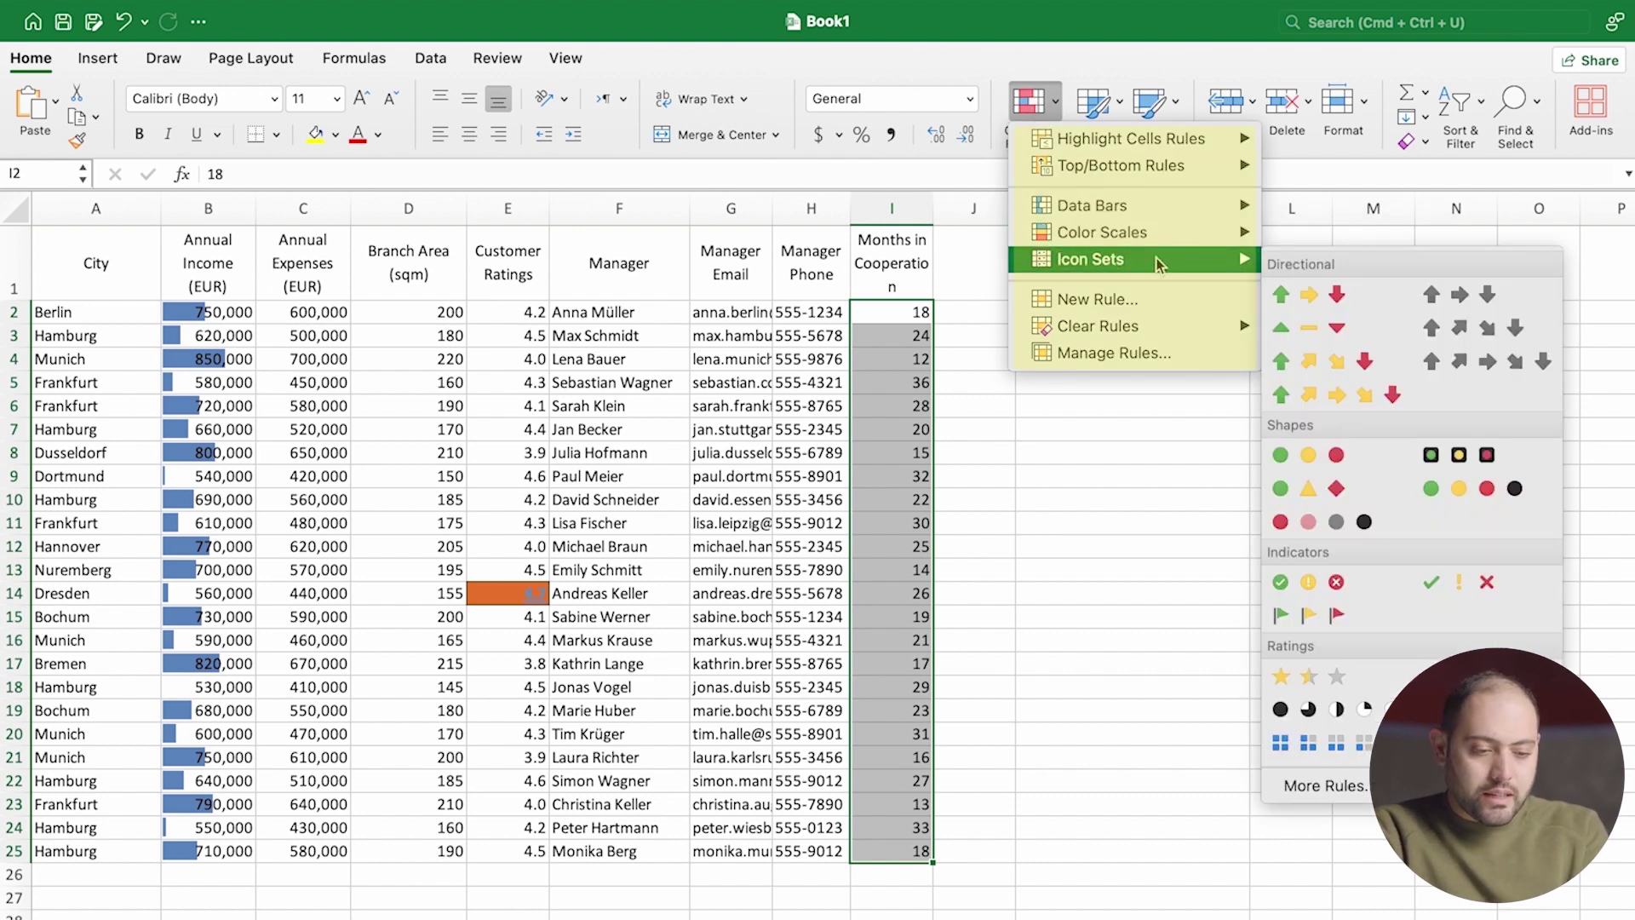
pyautogui.click(1328, 463)
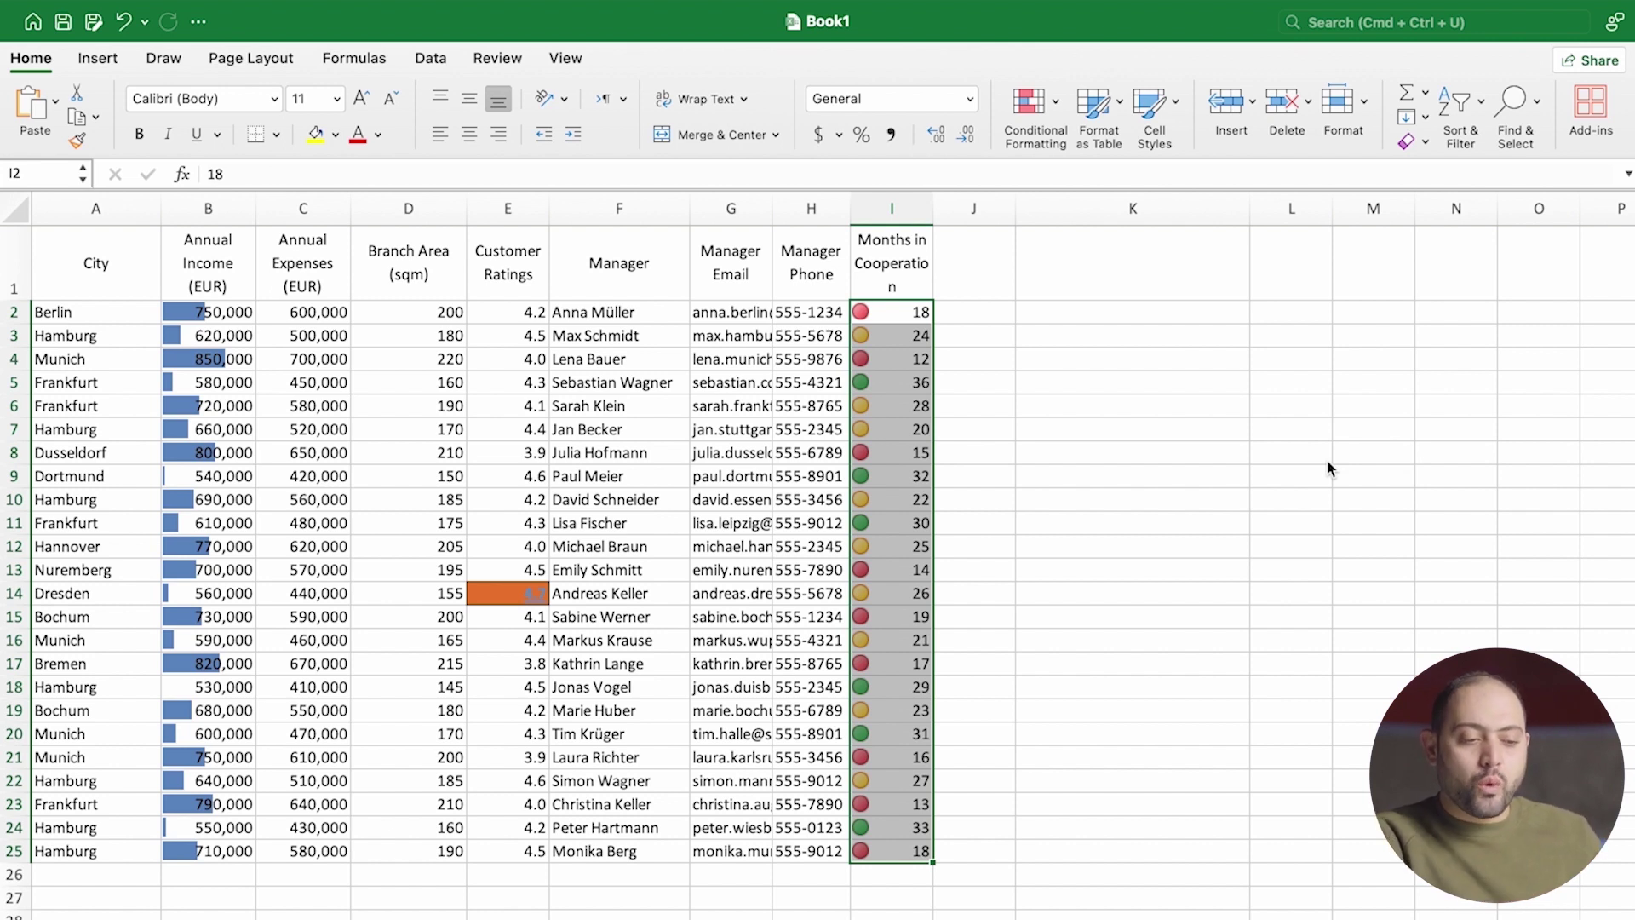
pyautogui.click(894, 397)
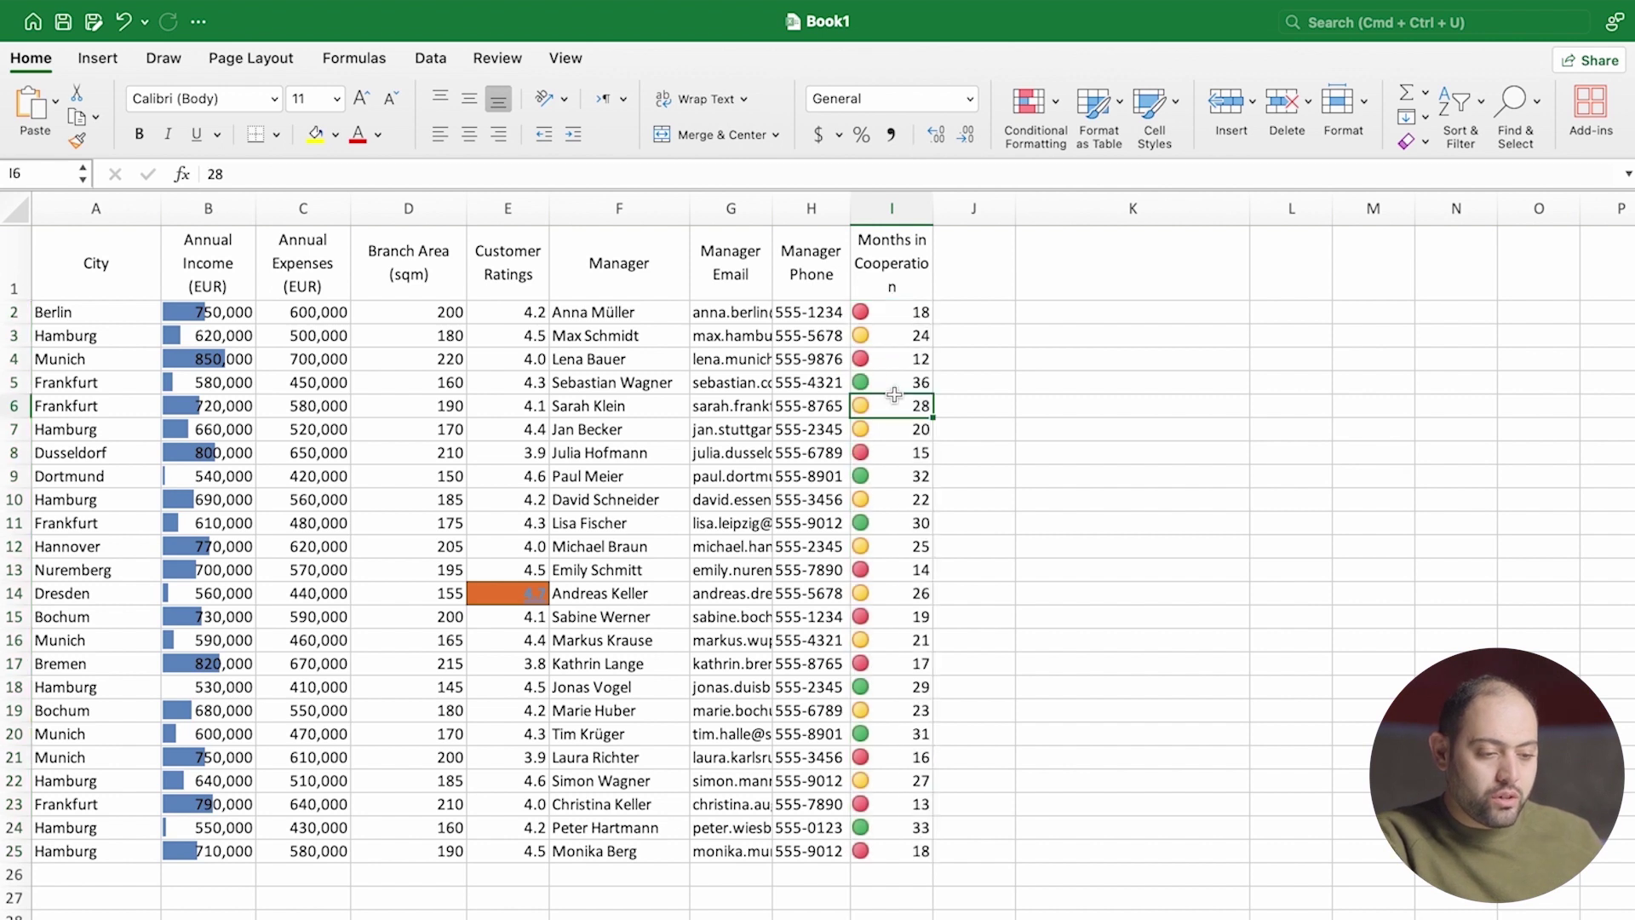
pyautogui.click(895, 473)
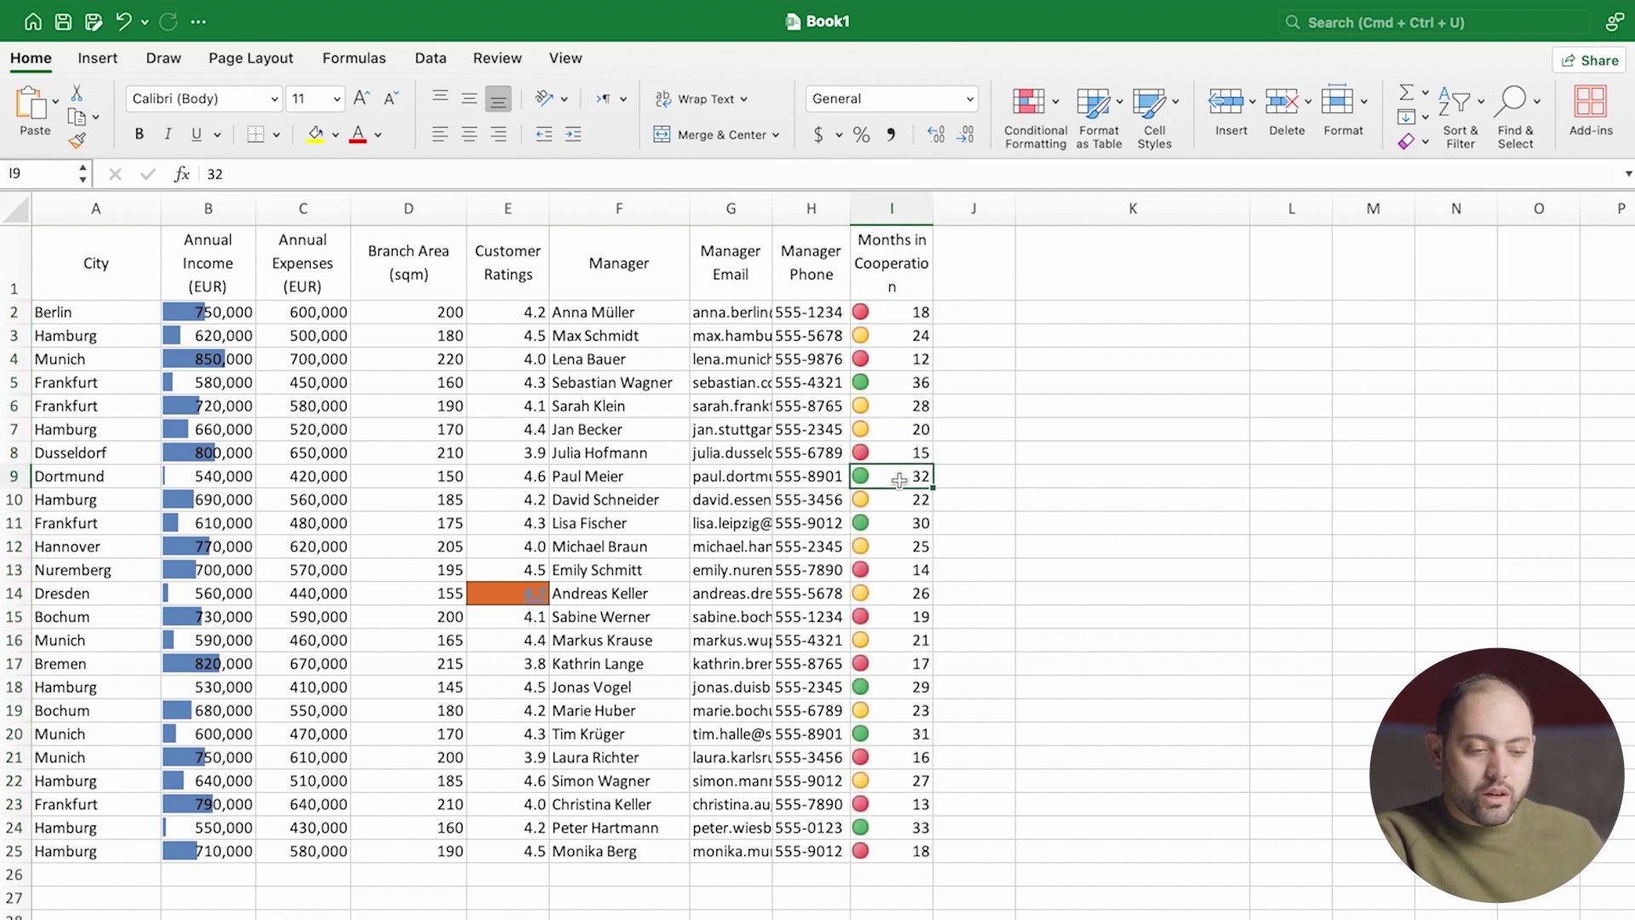
pyautogui.click(894, 533)
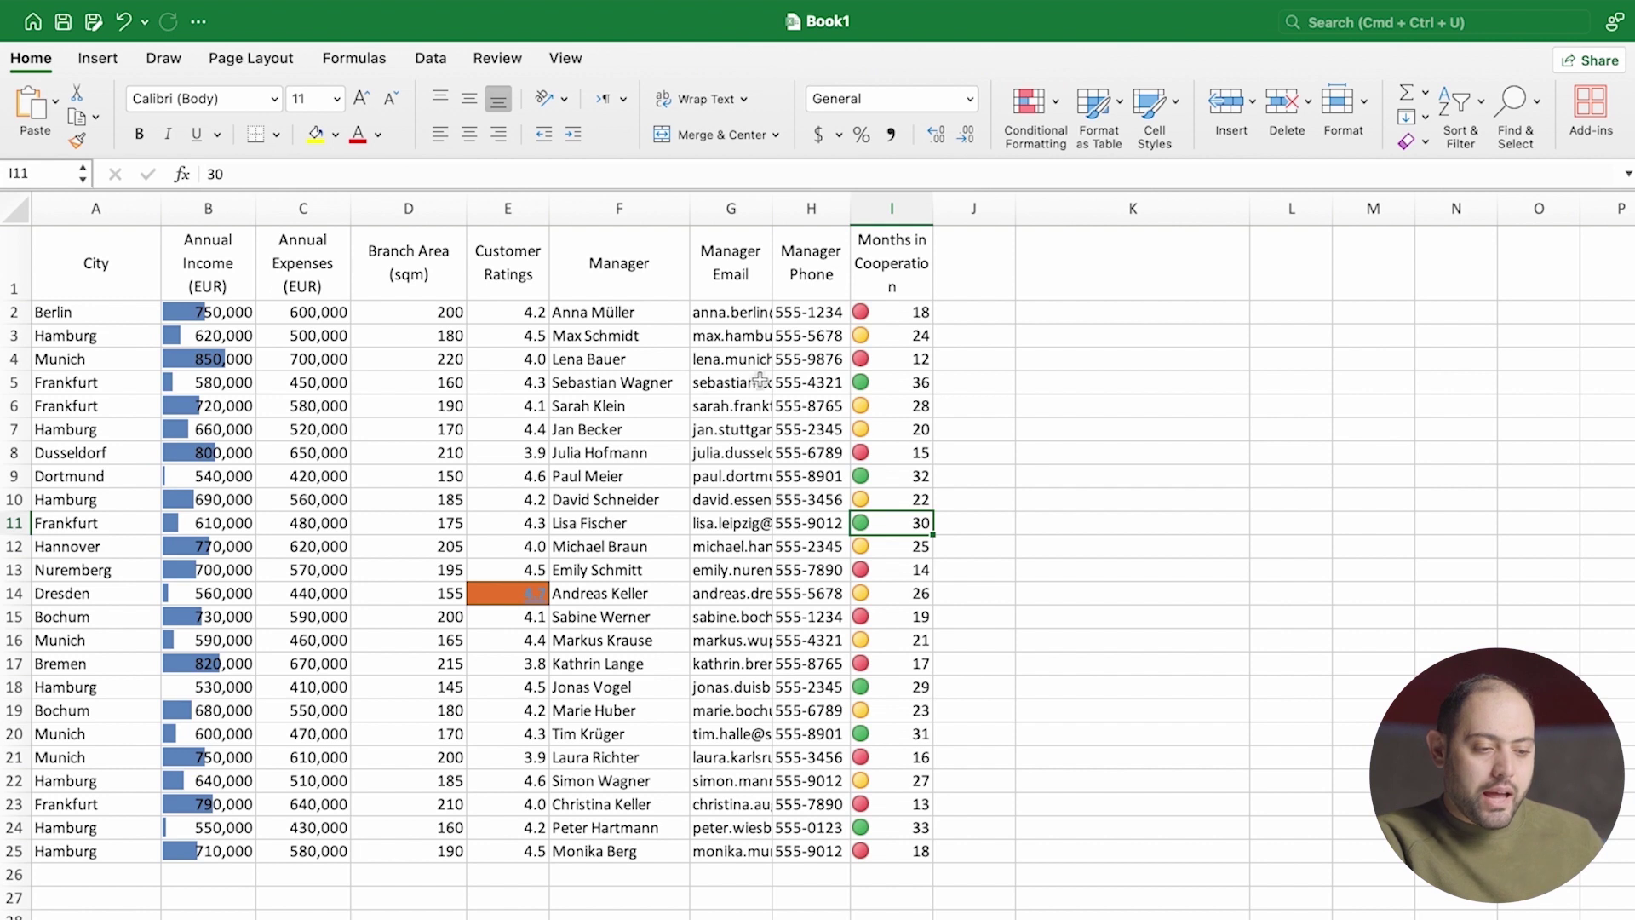
pyautogui.moveTo(867, 324); pyautogui.dragTo(899, 838)
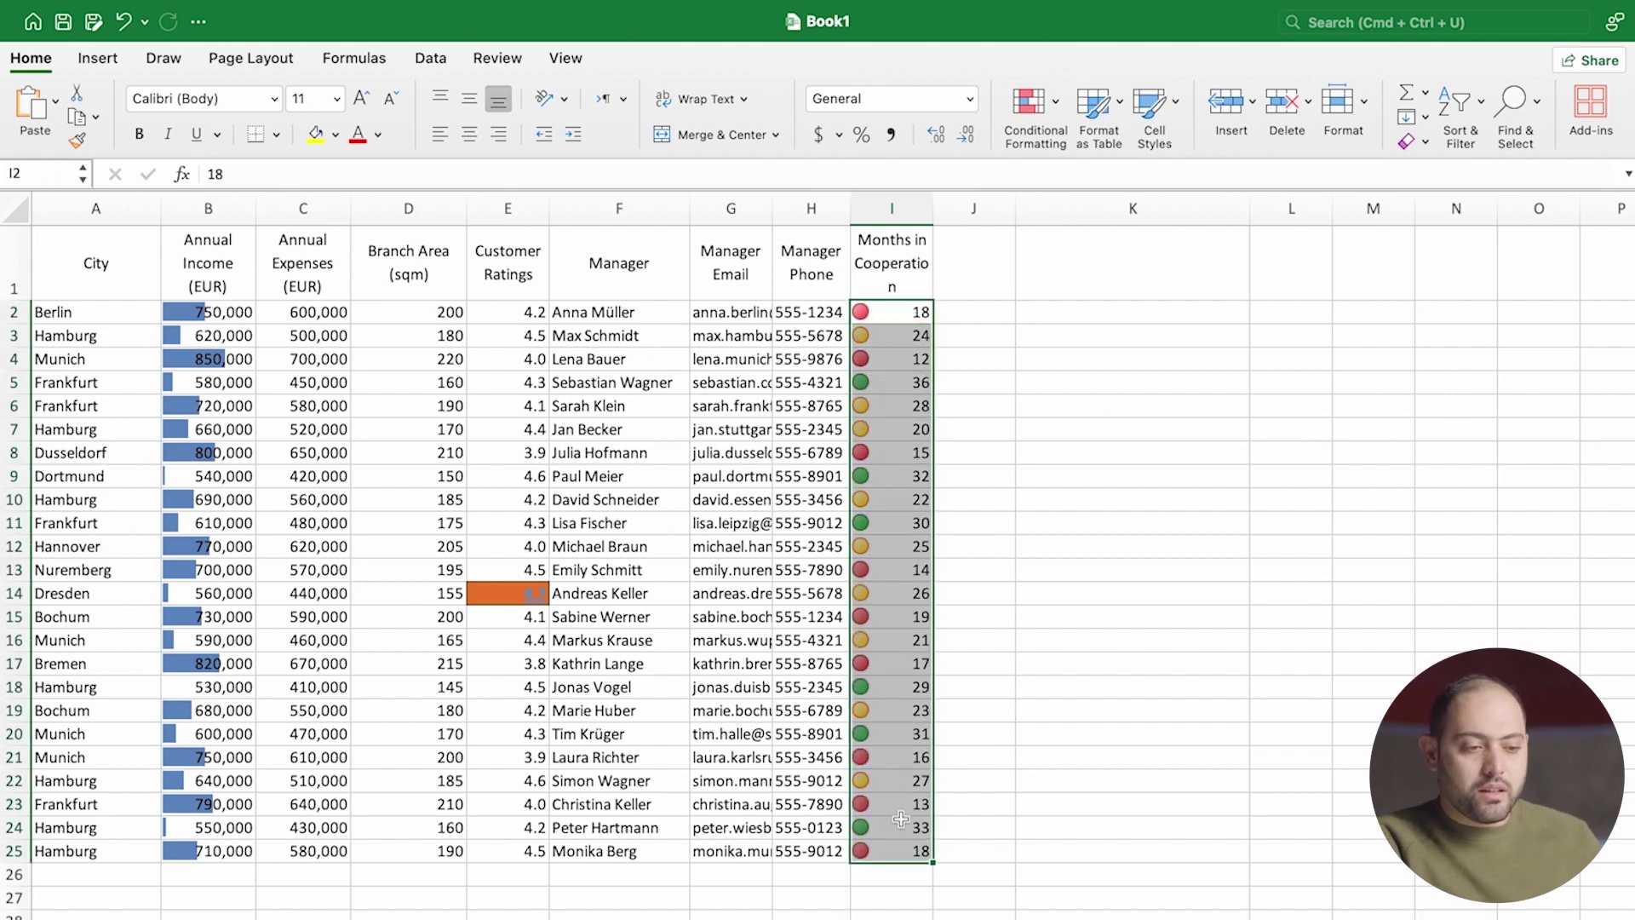
# Clear the existing traffic-light icon rule from the Months in Cooperation column.
pyautogui.click(1039, 130)
pyautogui.moveTo(1107, 326)
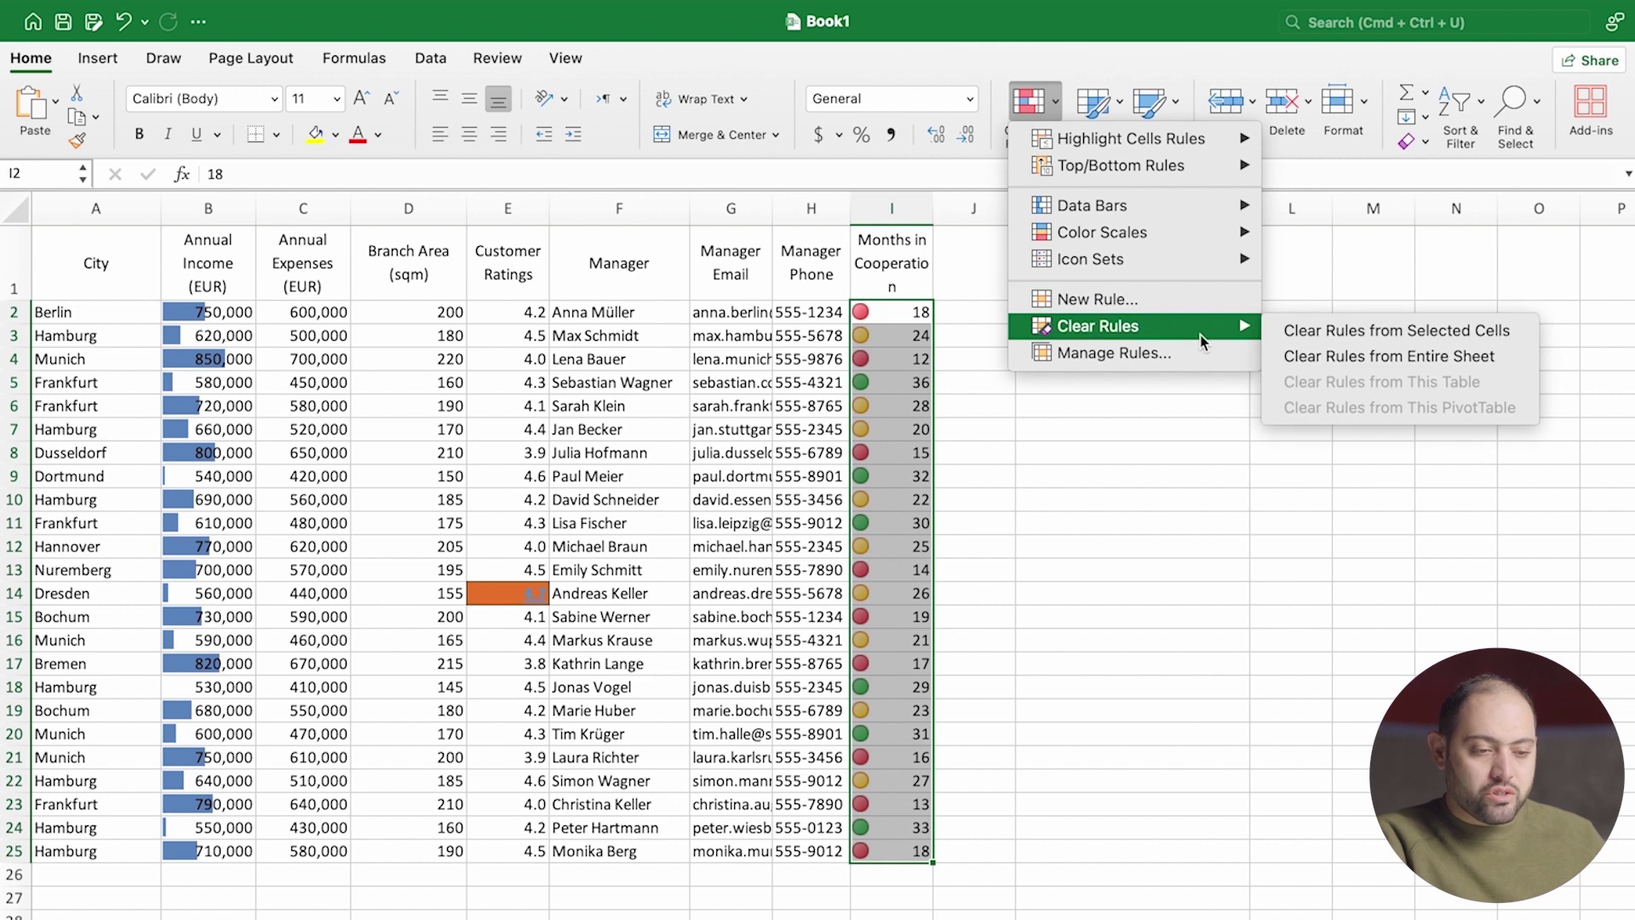
pyautogui.click(1301, 331)
# Start a new custom icon-set rule for Months via Icon Sets > More Rules.
pyautogui.click(1032, 107)
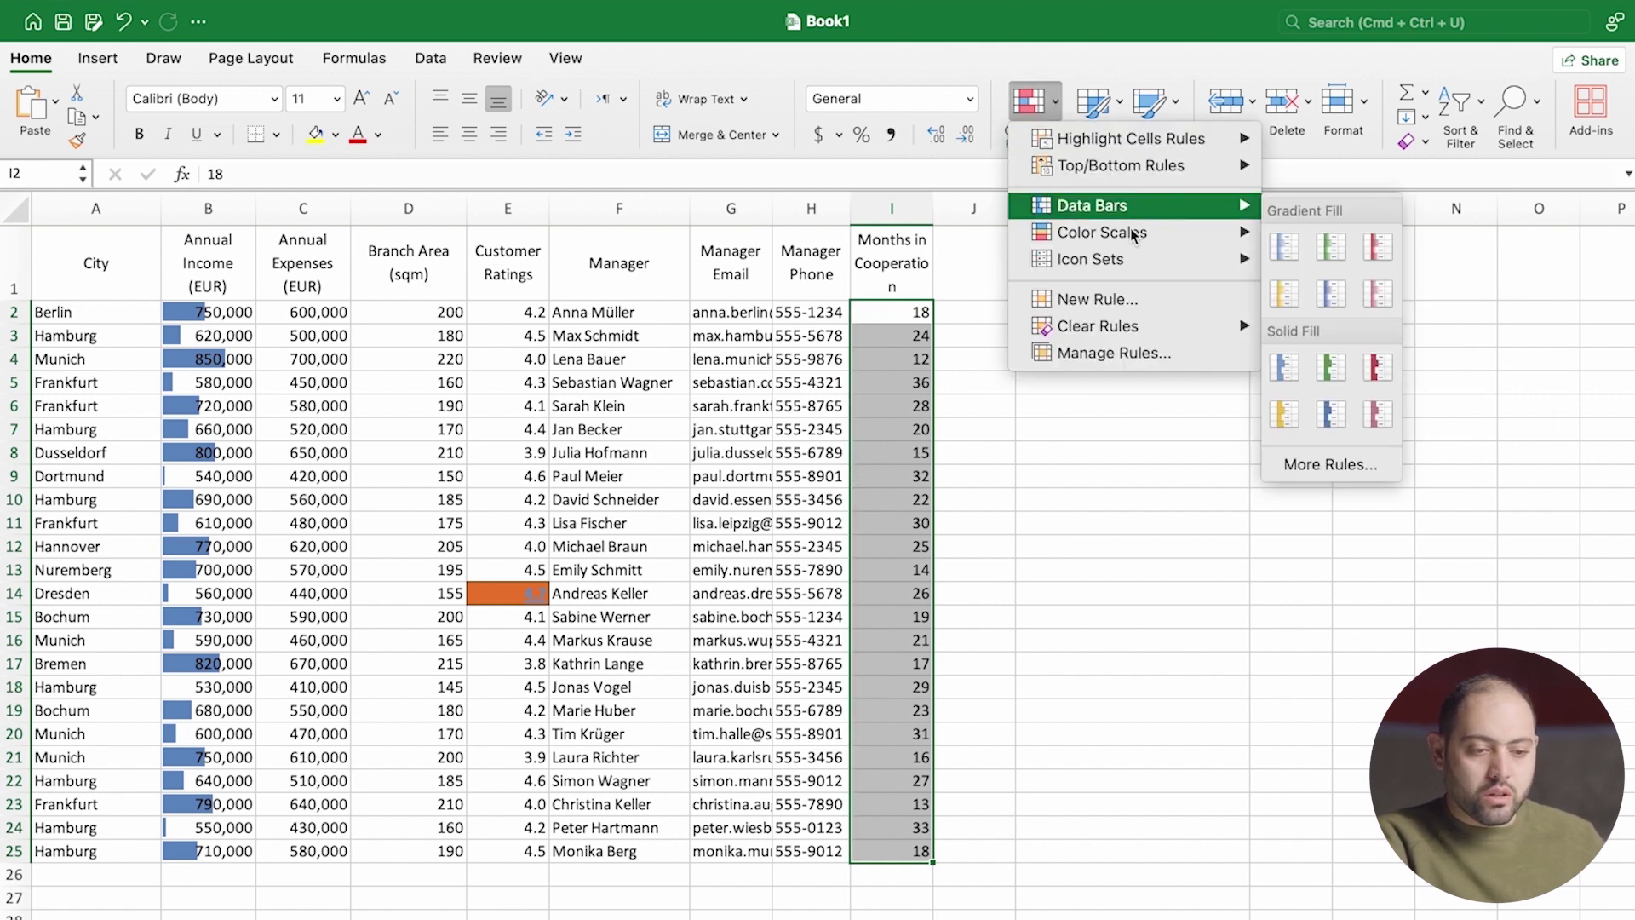
pyautogui.moveTo(1145, 237)
pyautogui.moveTo(1172, 262)
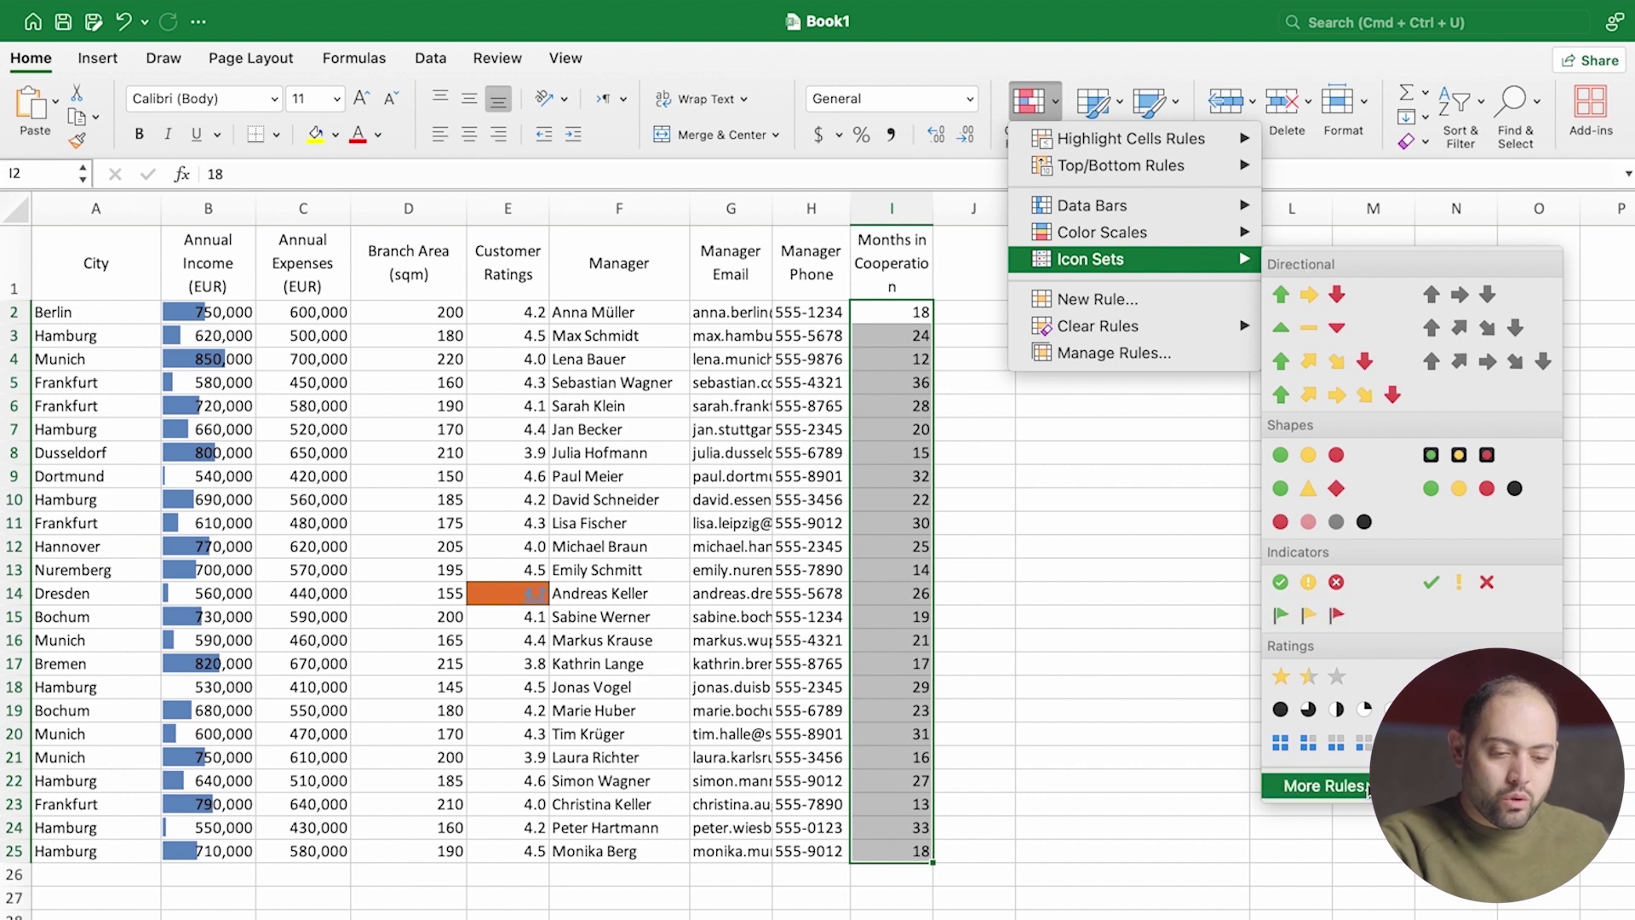
pyautogui.click(1328, 785)
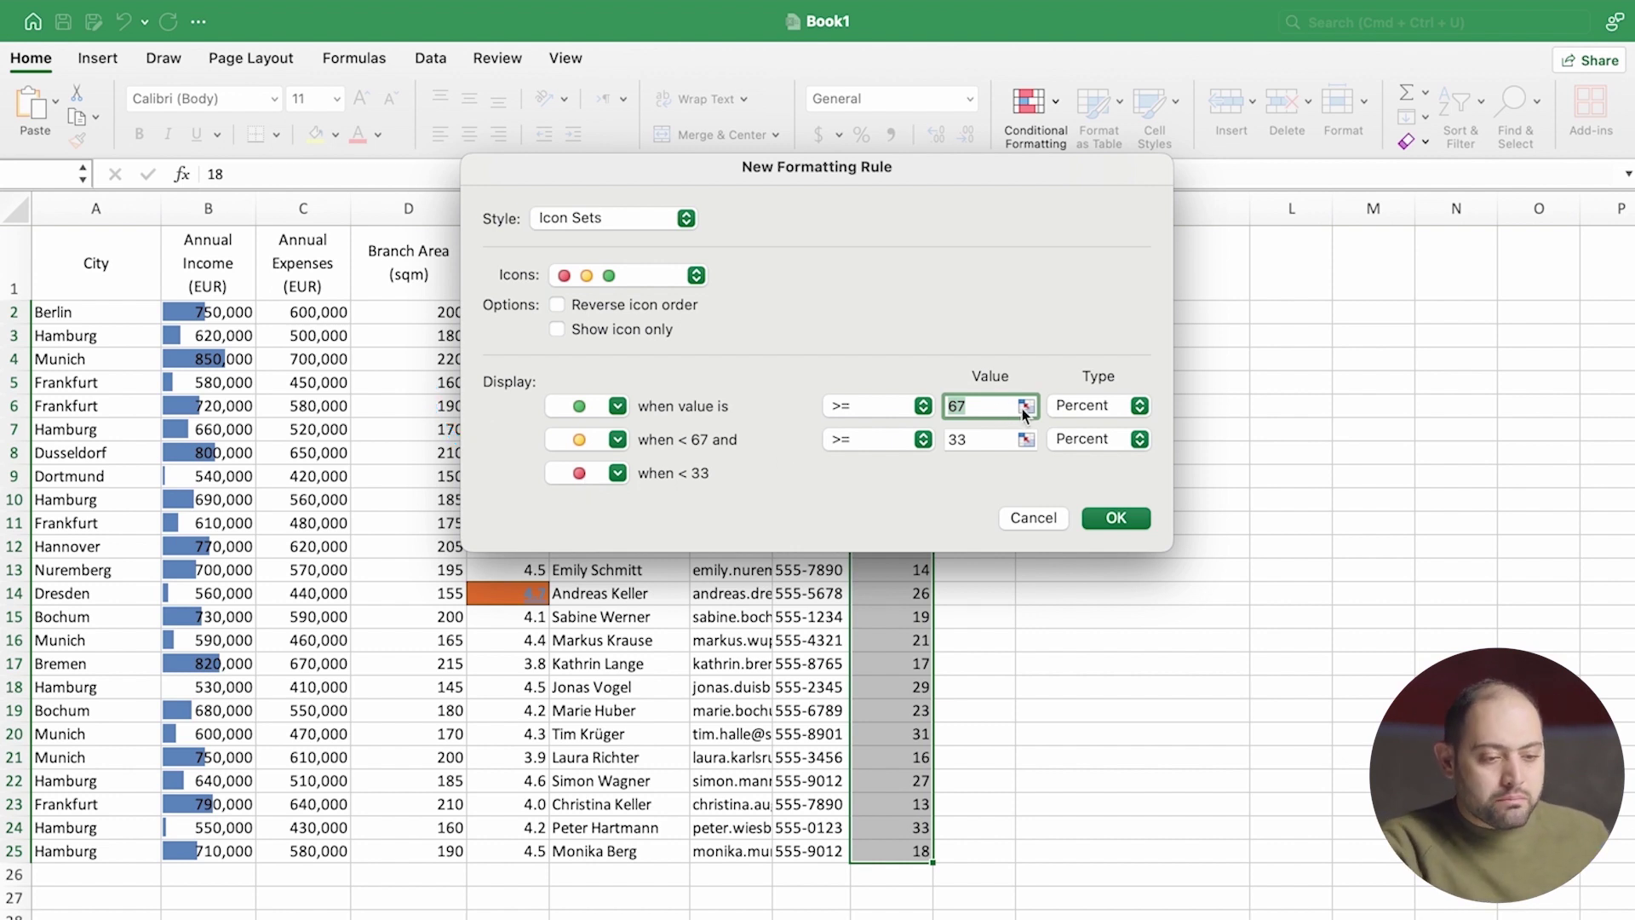
# Switch both icon thresholds to Number, green at 24 and yellow at 12, and apply the rule.
pyautogui.click(1098, 405)
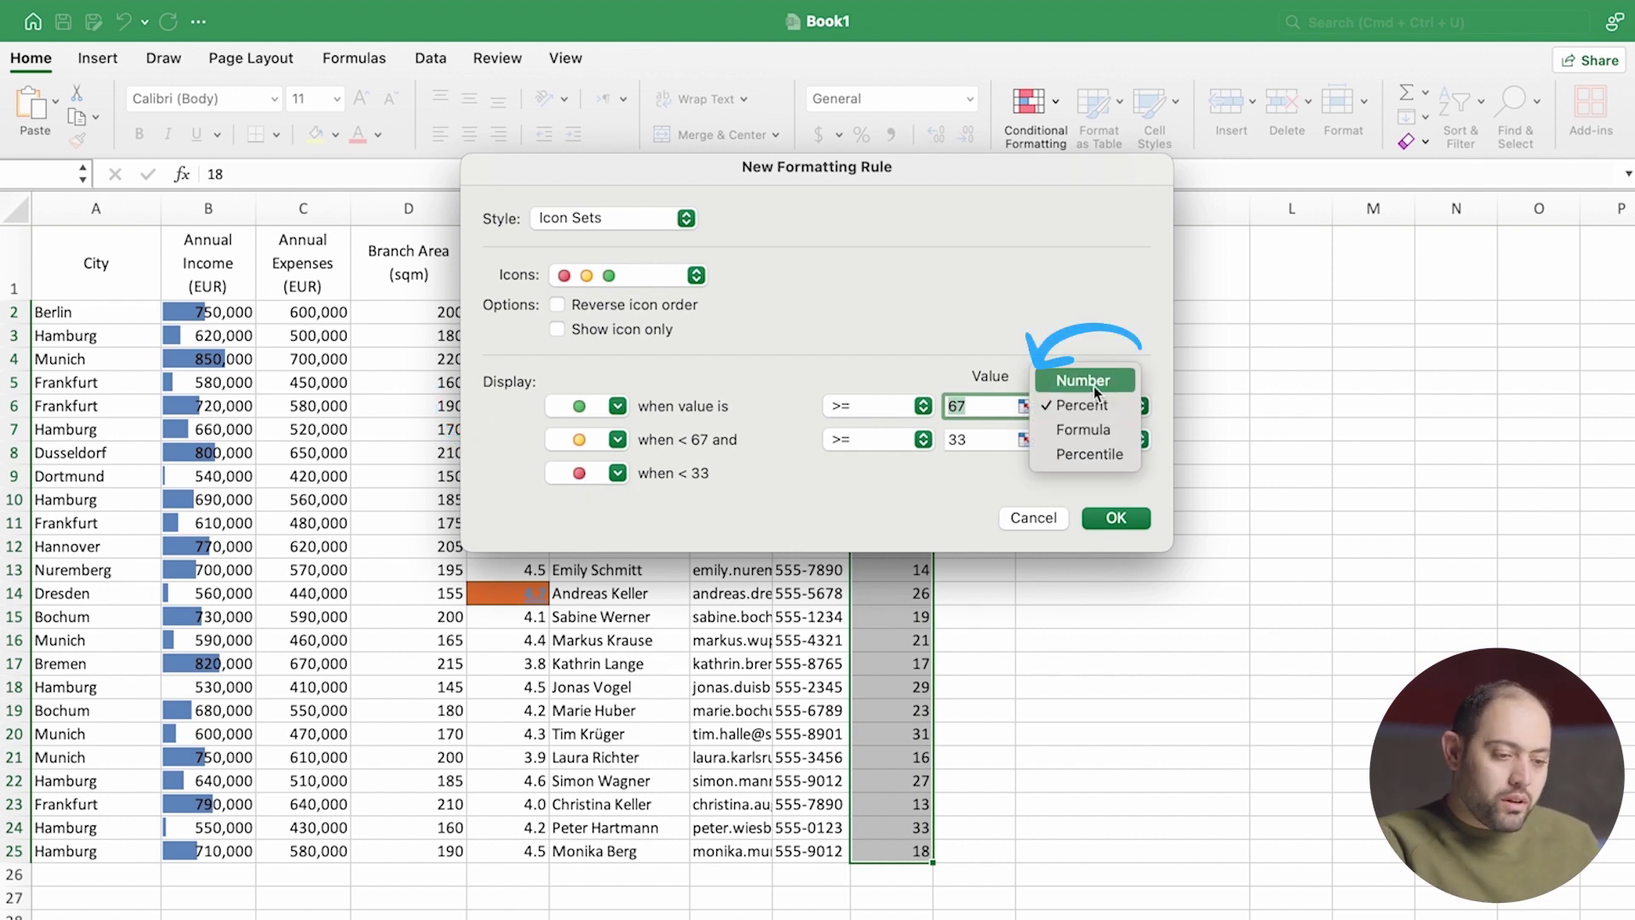
pyautogui.click(1093, 386)
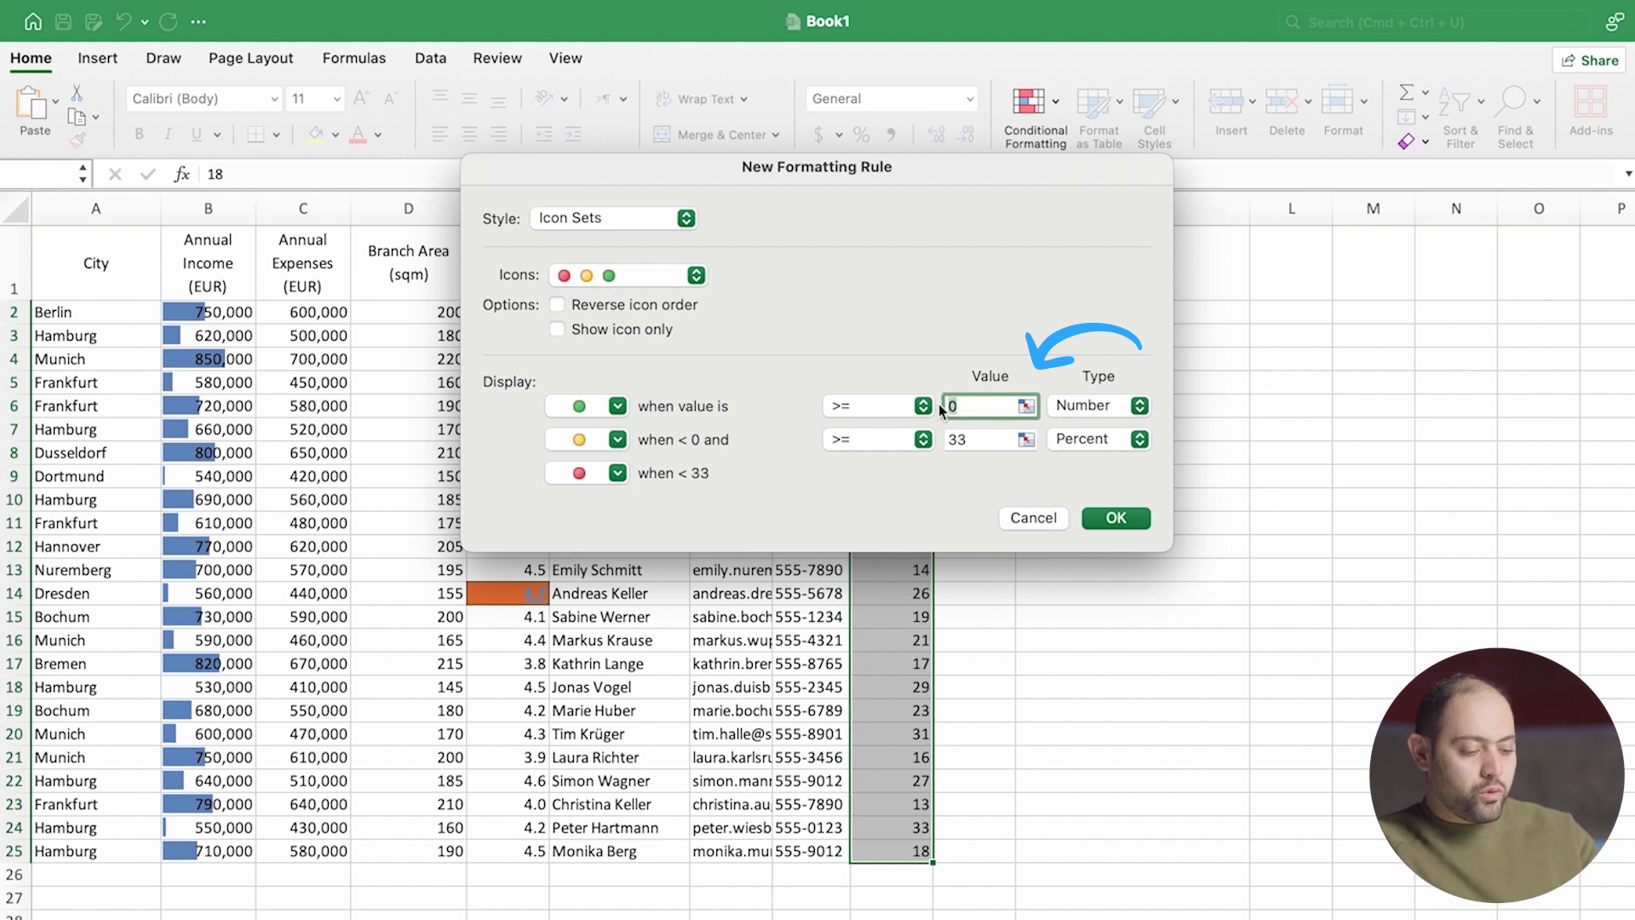
pyautogui.write('24')
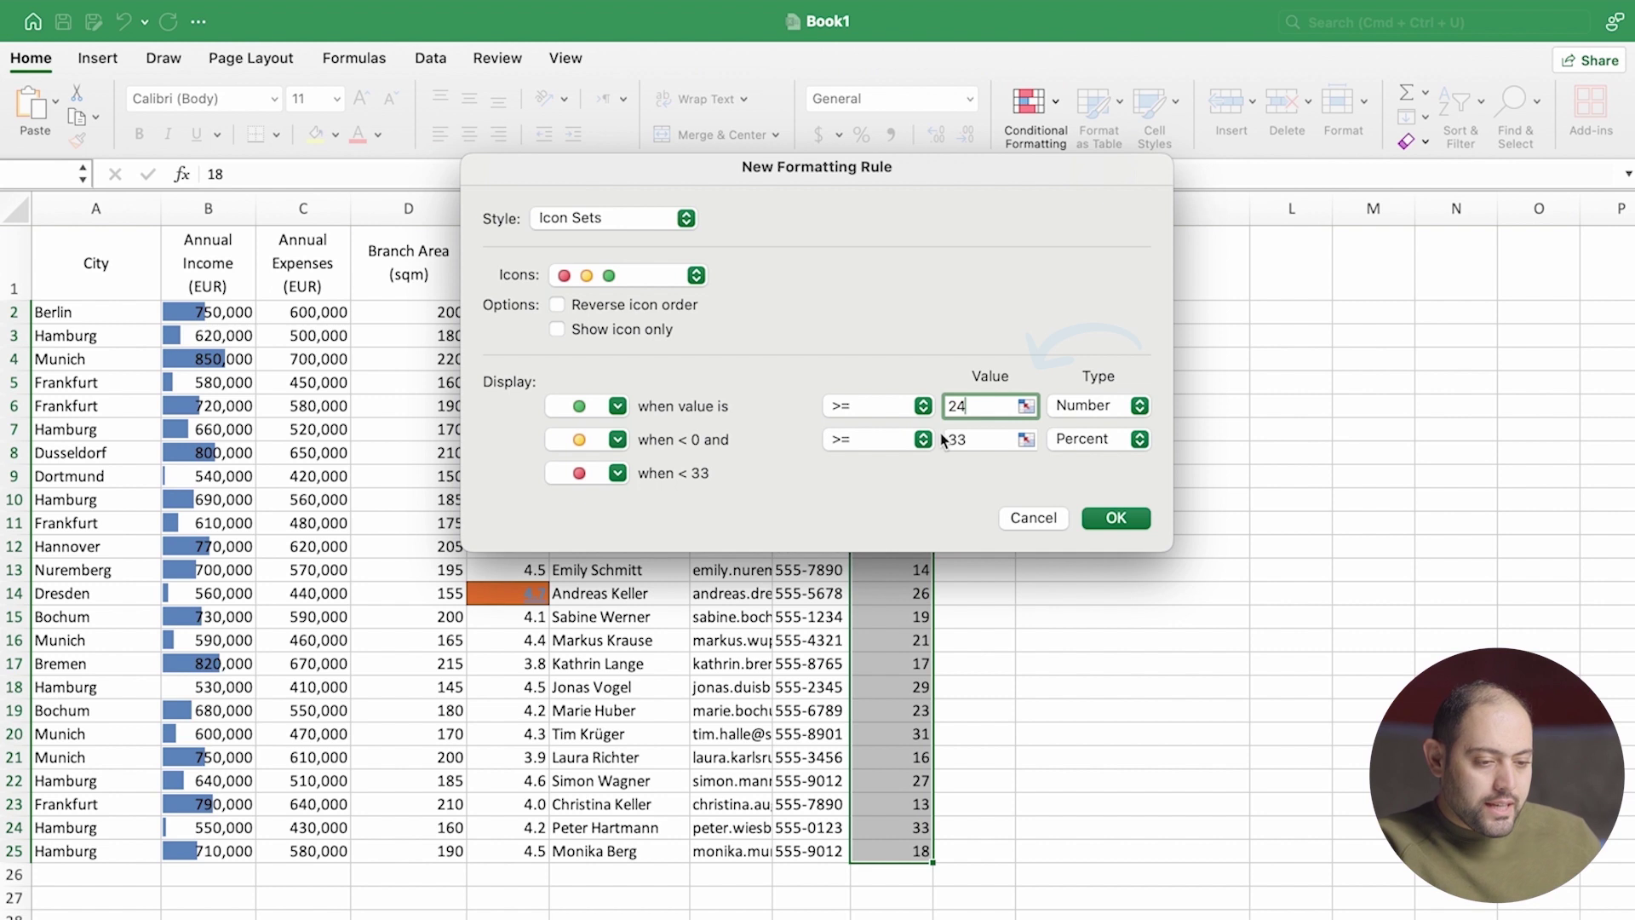
pyautogui.click(970, 440)
pyautogui.click(1075, 442)
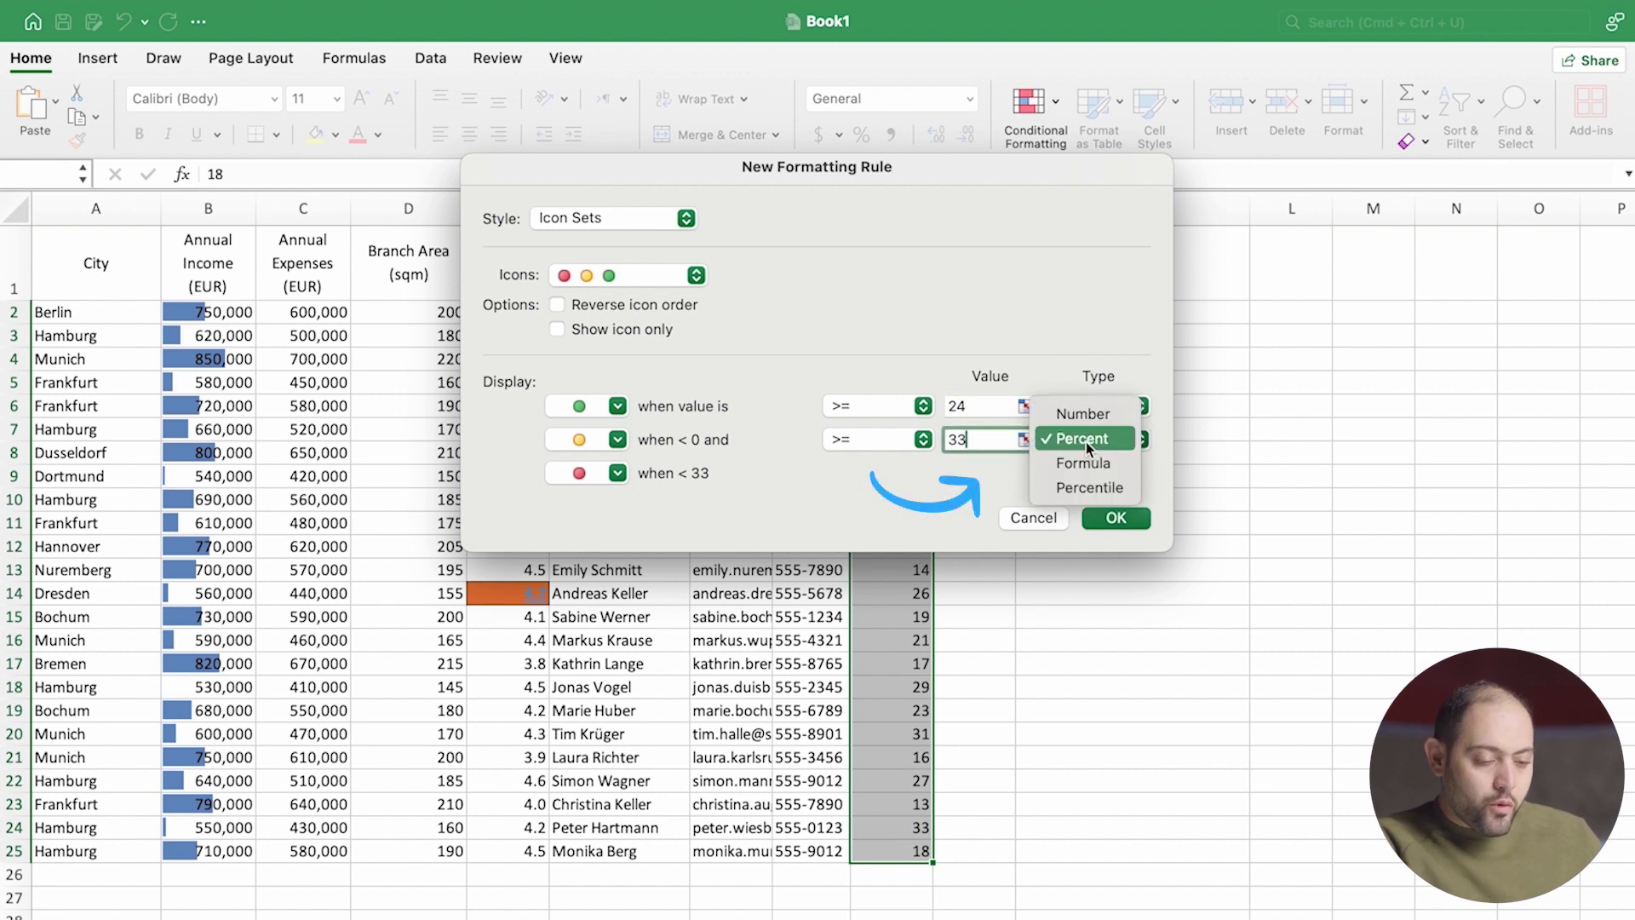
pyautogui.click(1081, 419)
pyautogui.doubleClick(988, 444)
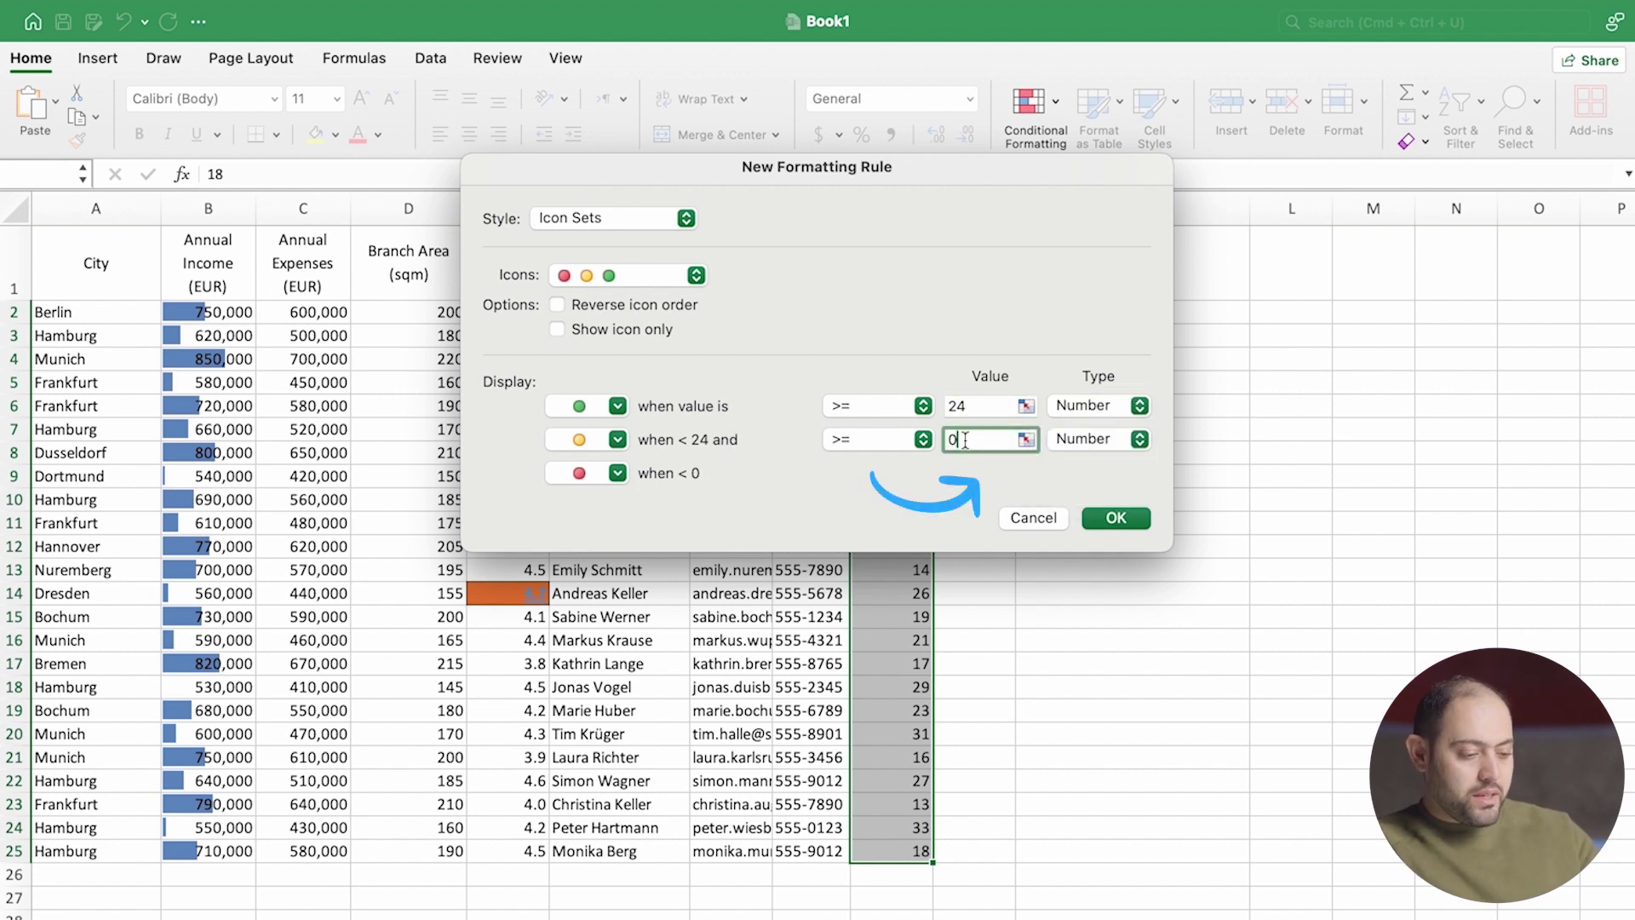
pyautogui.write('12')
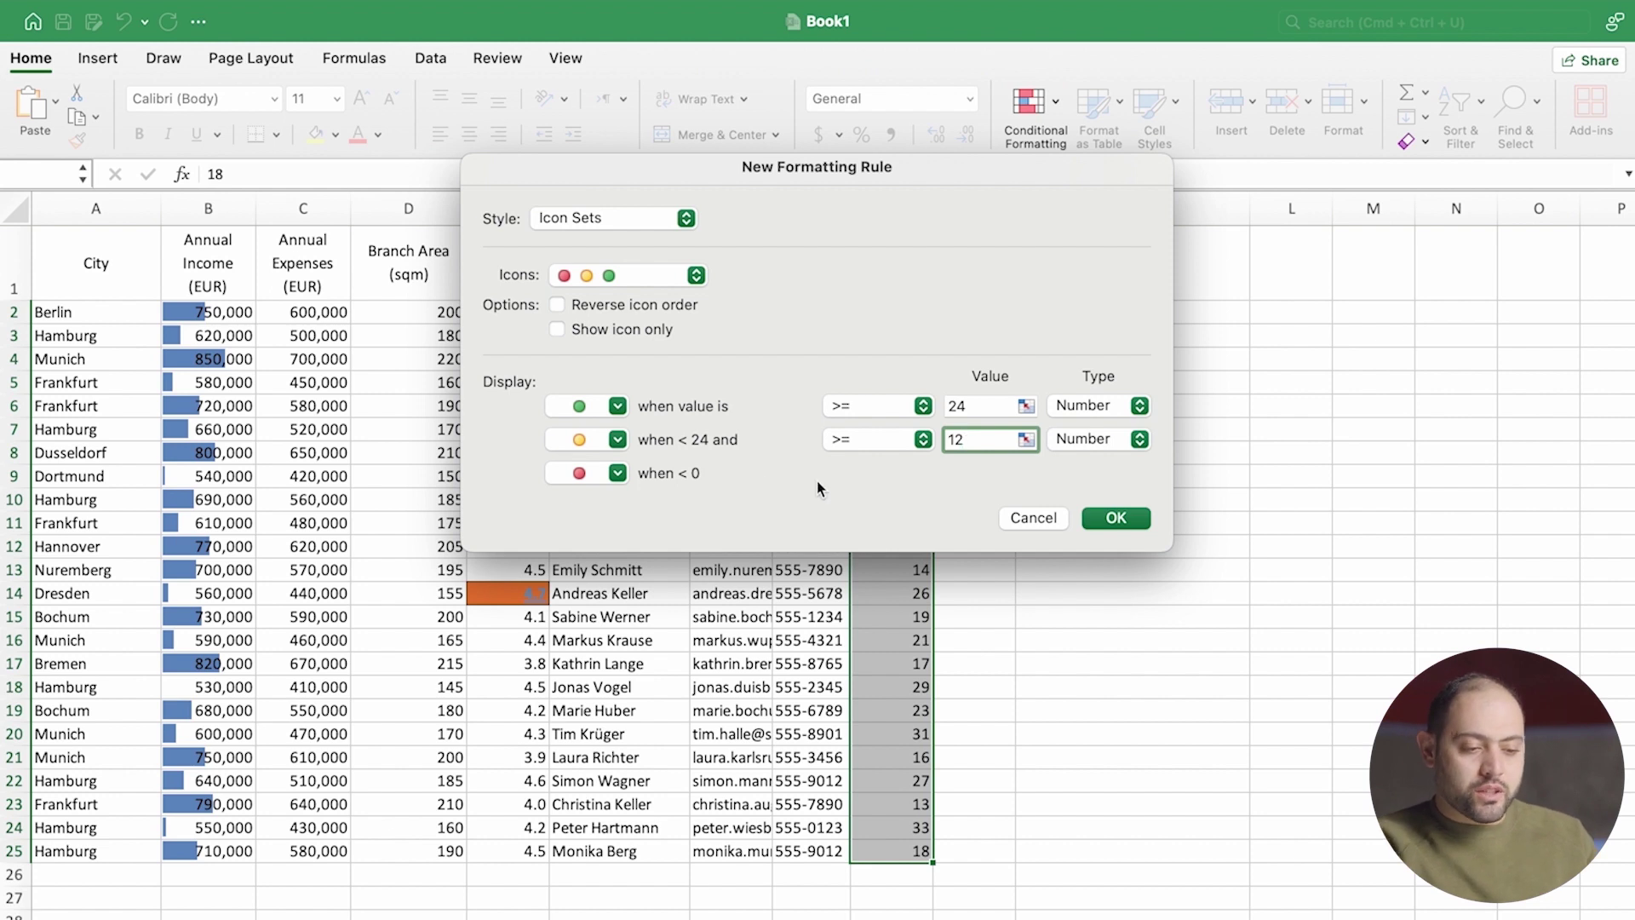
pyautogui.click(1121, 519)
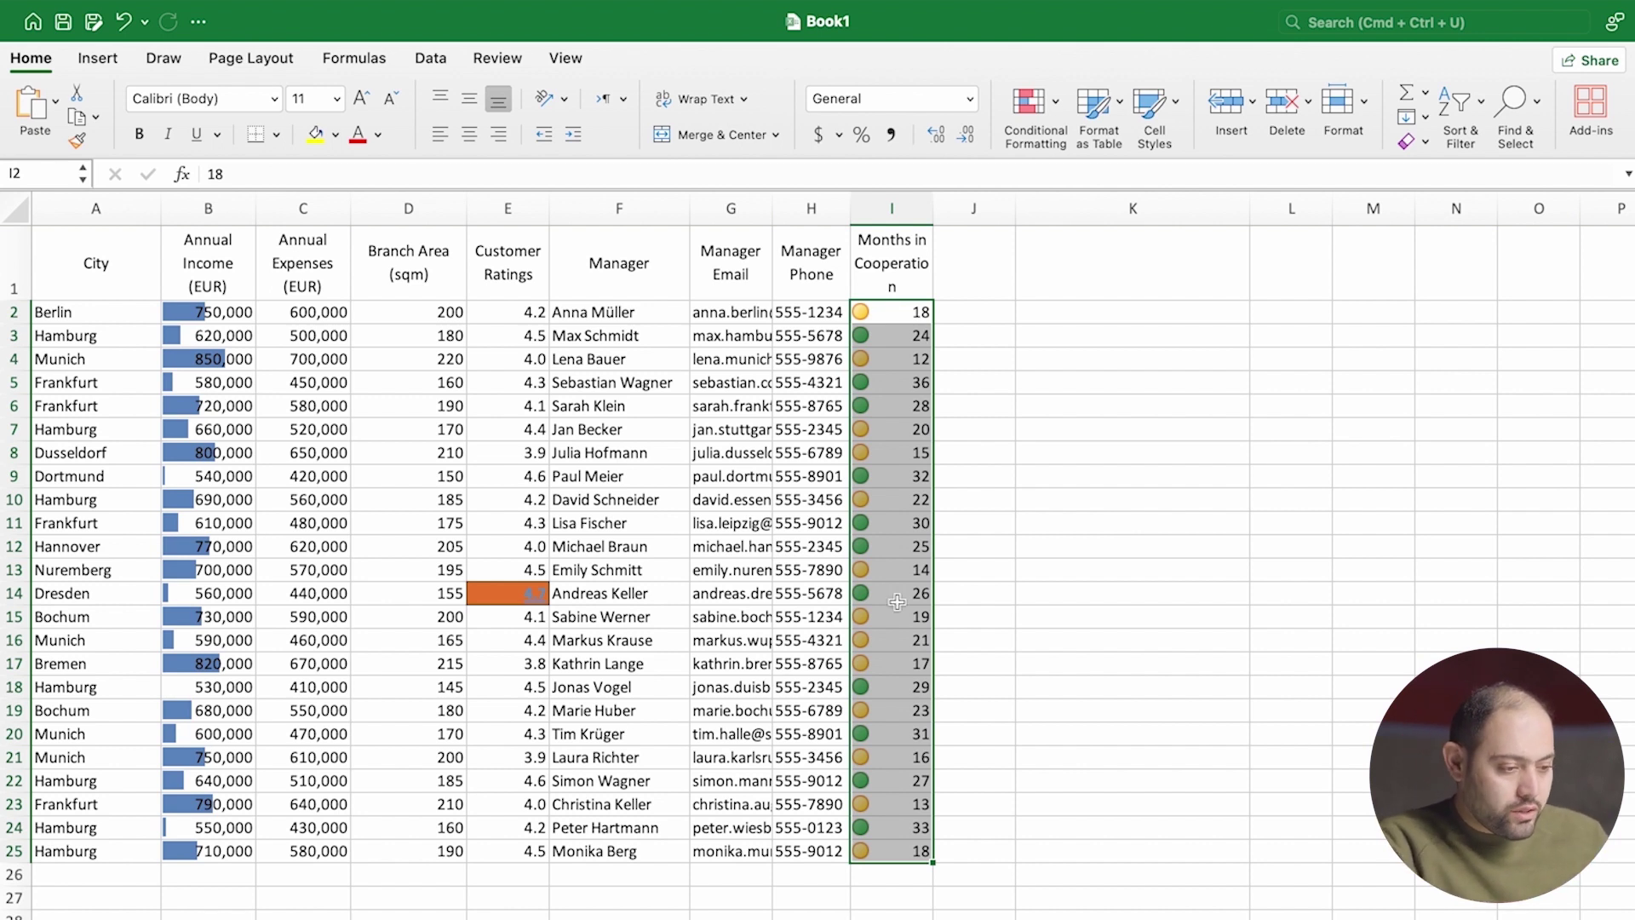
# Begin selecting the Annual Expenses values.
pyautogui.click(330, 317)
pyautogui.moveTo(330, 316); pyautogui.dragTo(320, 852)
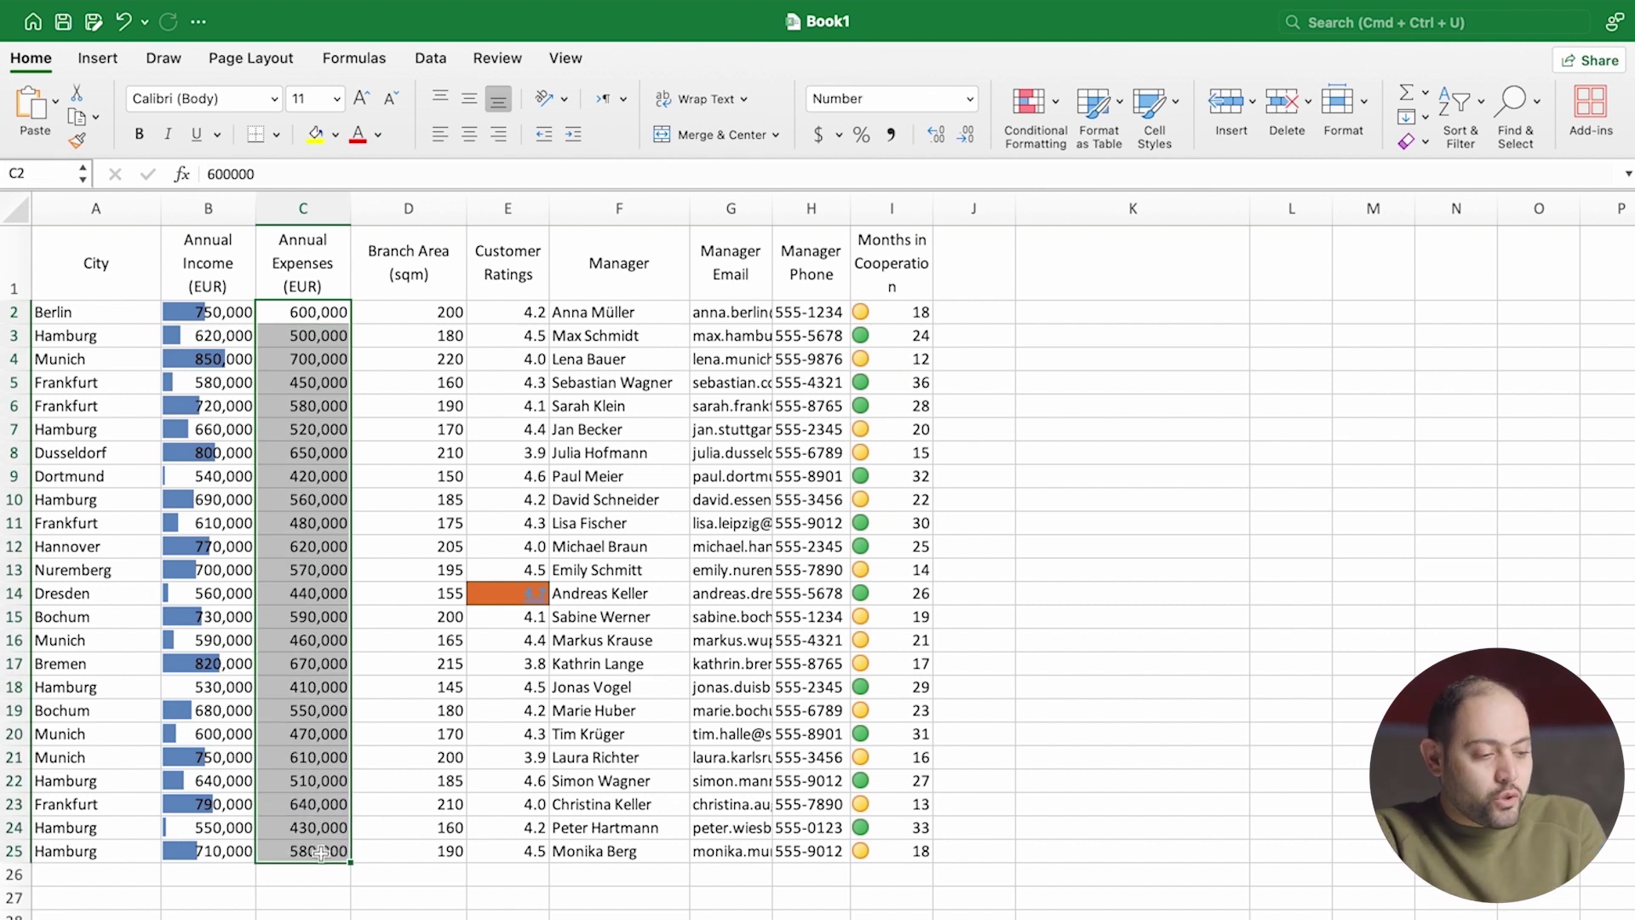
pyautogui.click(1016, 116)
pyautogui.moveTo(1095, 234)
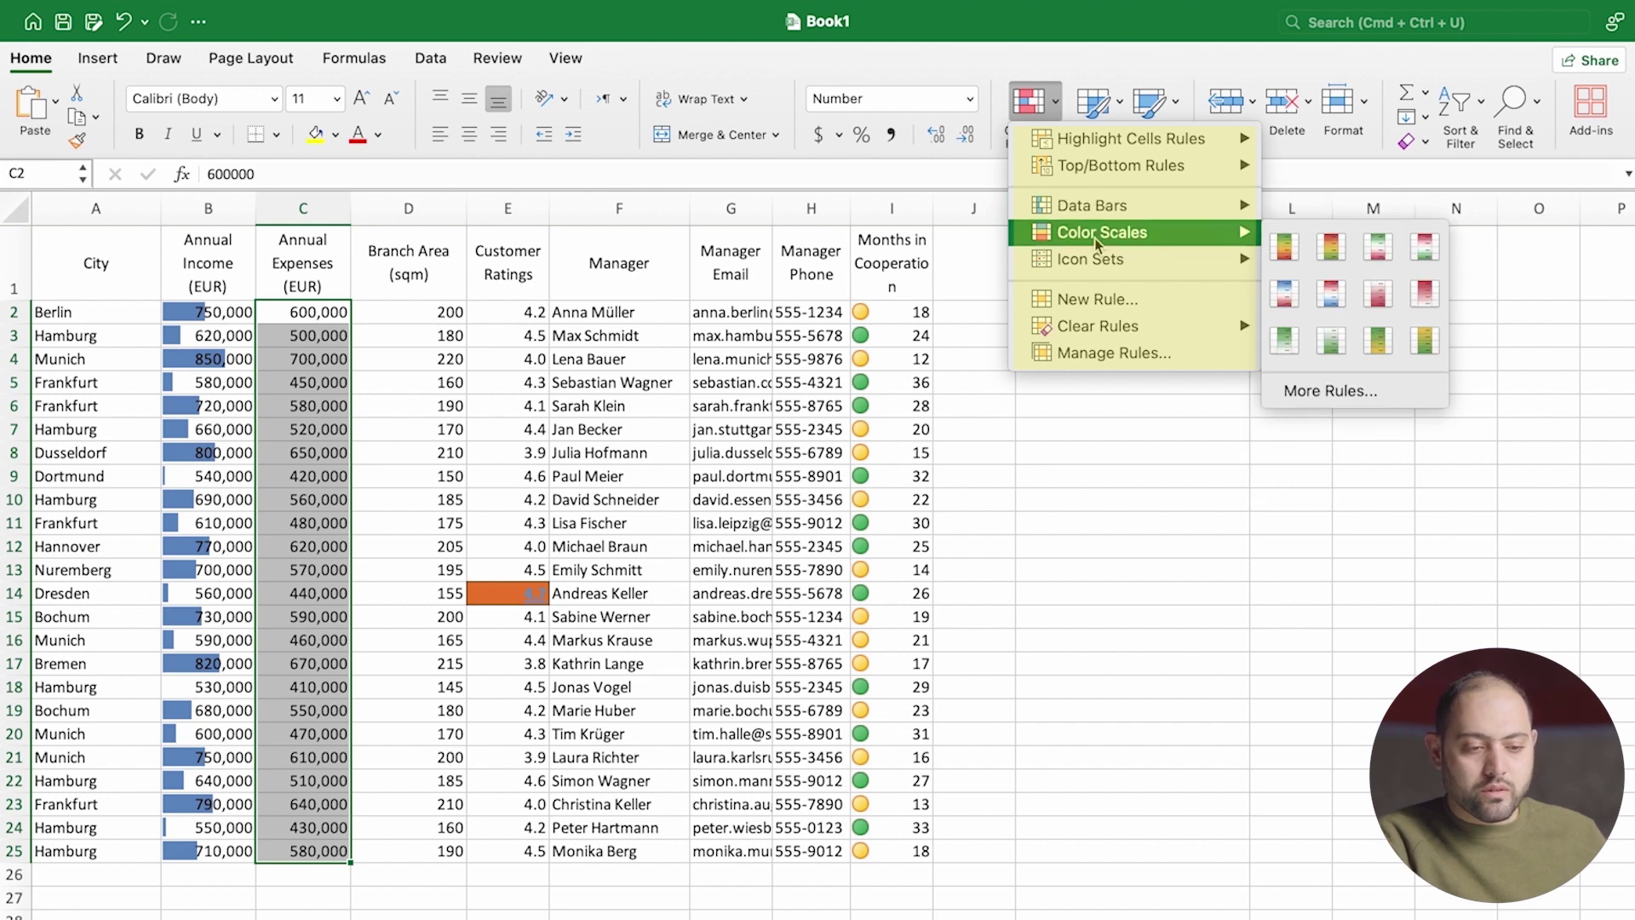
pyautogui.click(1297, 252)
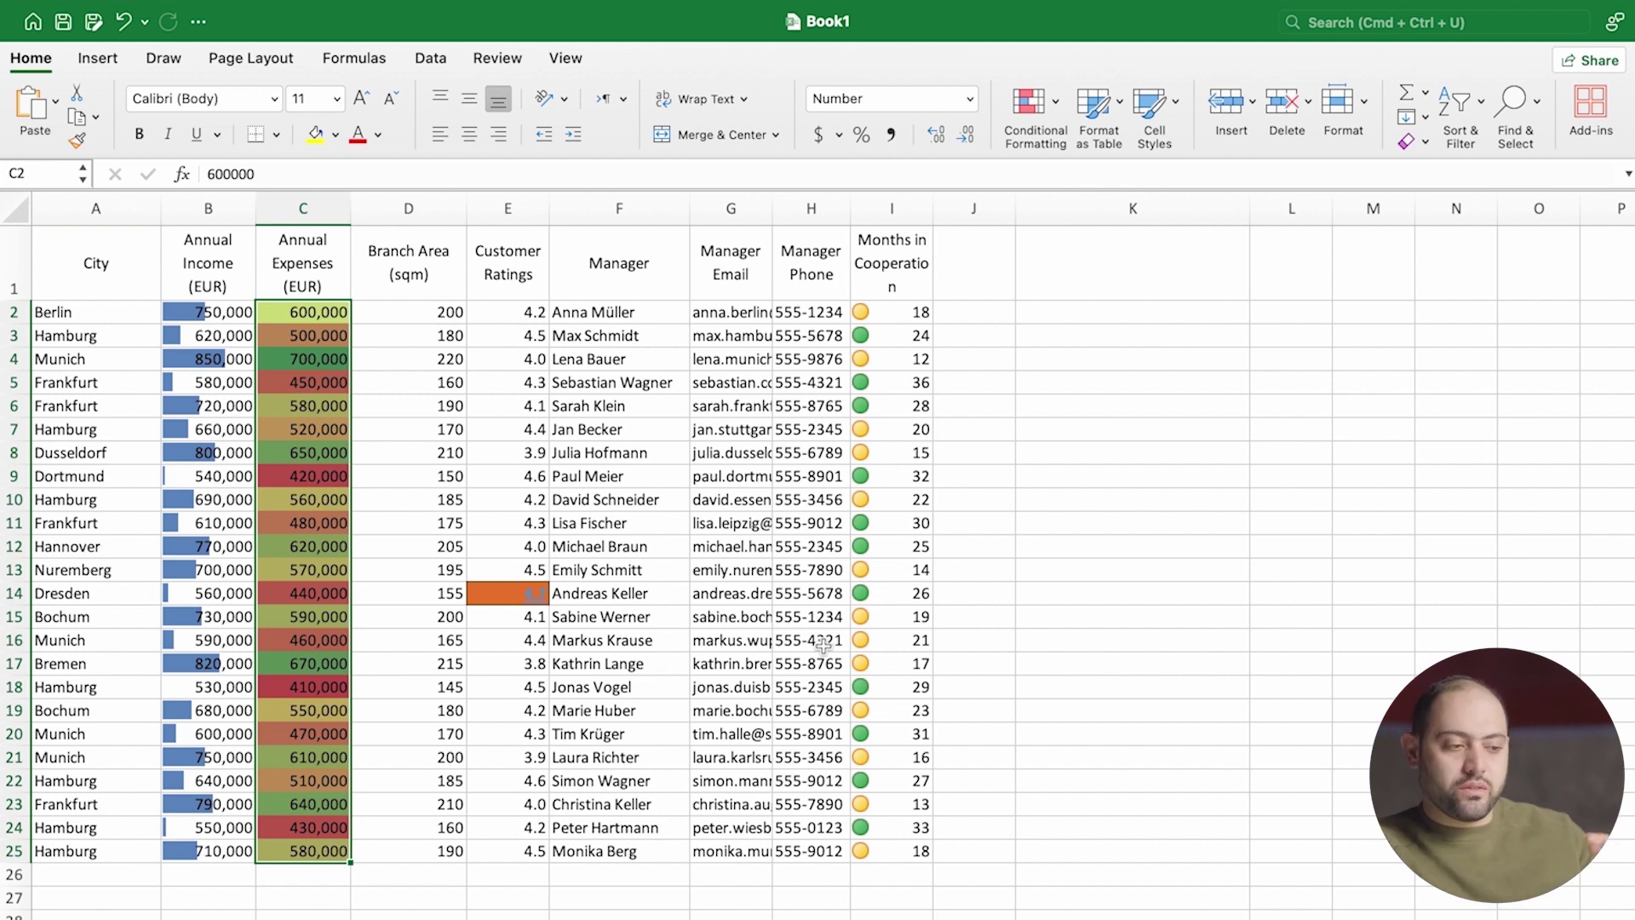
pyautogui.click(1028, 103)
pyautogui.moveTo(1145, 323)
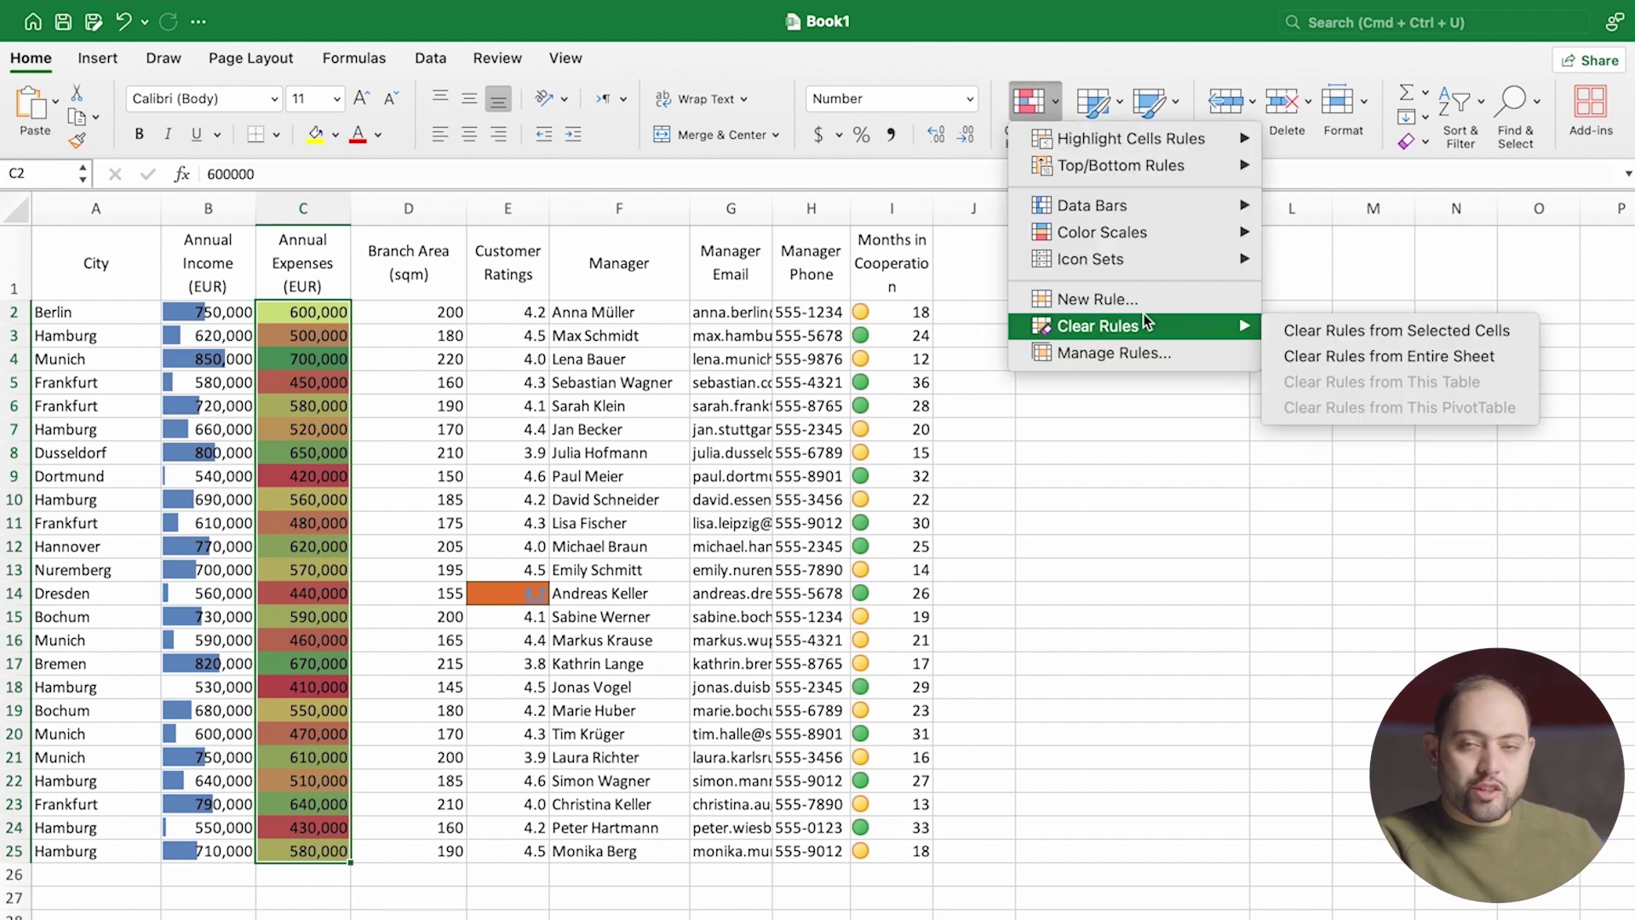
pyautogui.click(1295, 330)
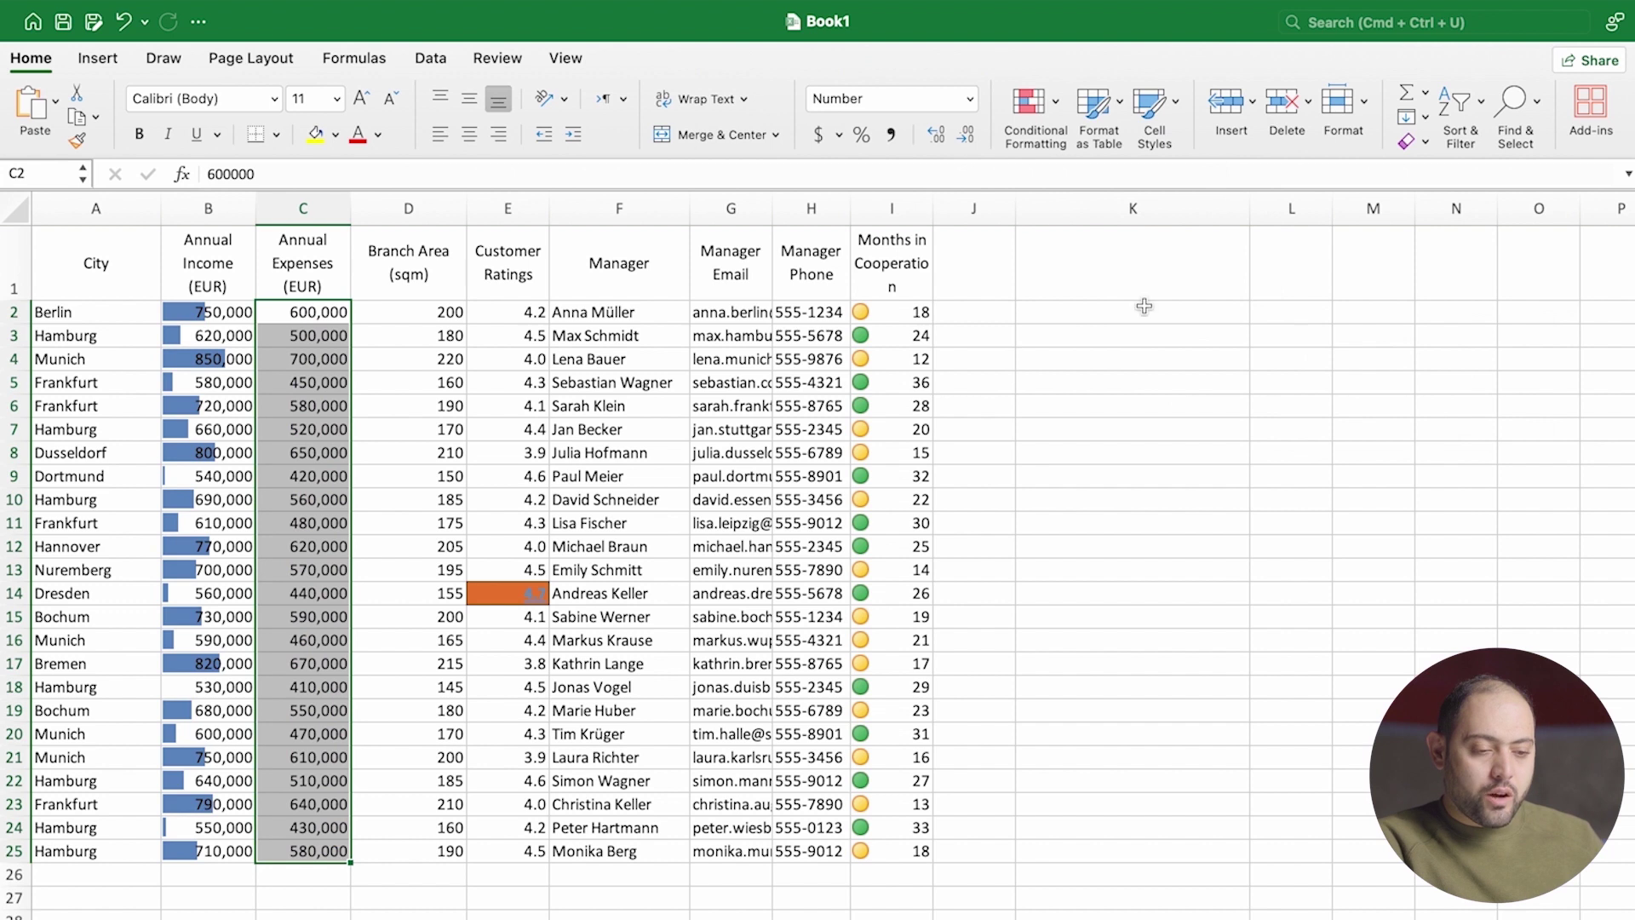
# Start a custom colour-scale rule for Annual Expenses using a 3-Color Scale style.
pyautogui.click(1032, 104)
pyautogui.moveTo(1107, 234)
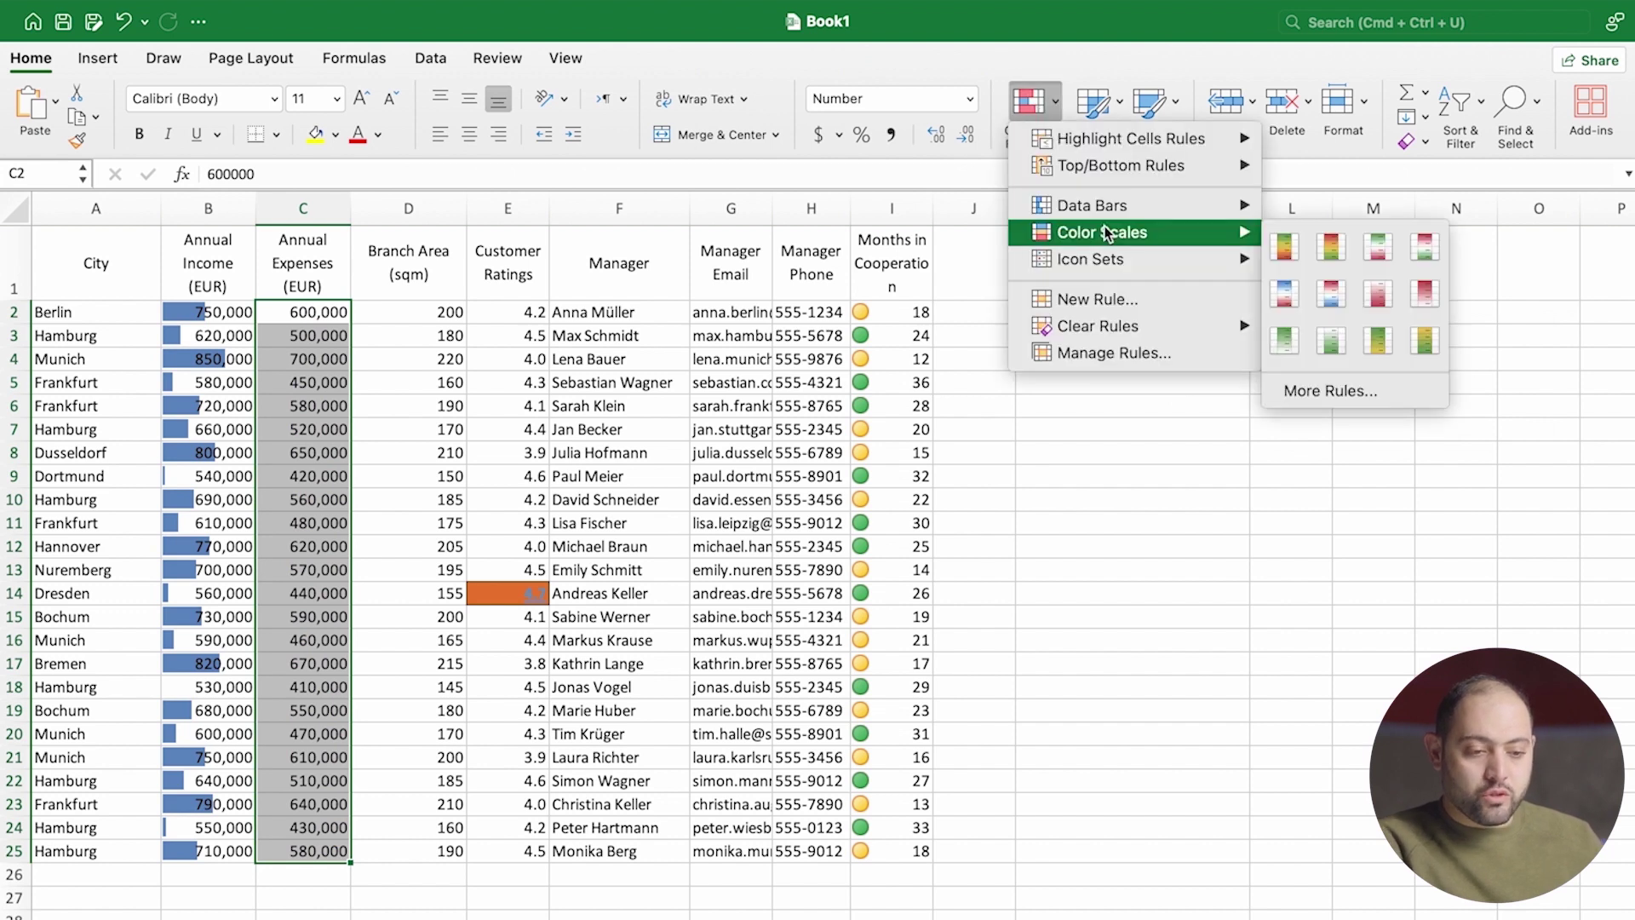
pyautogui.click(1326, 390)
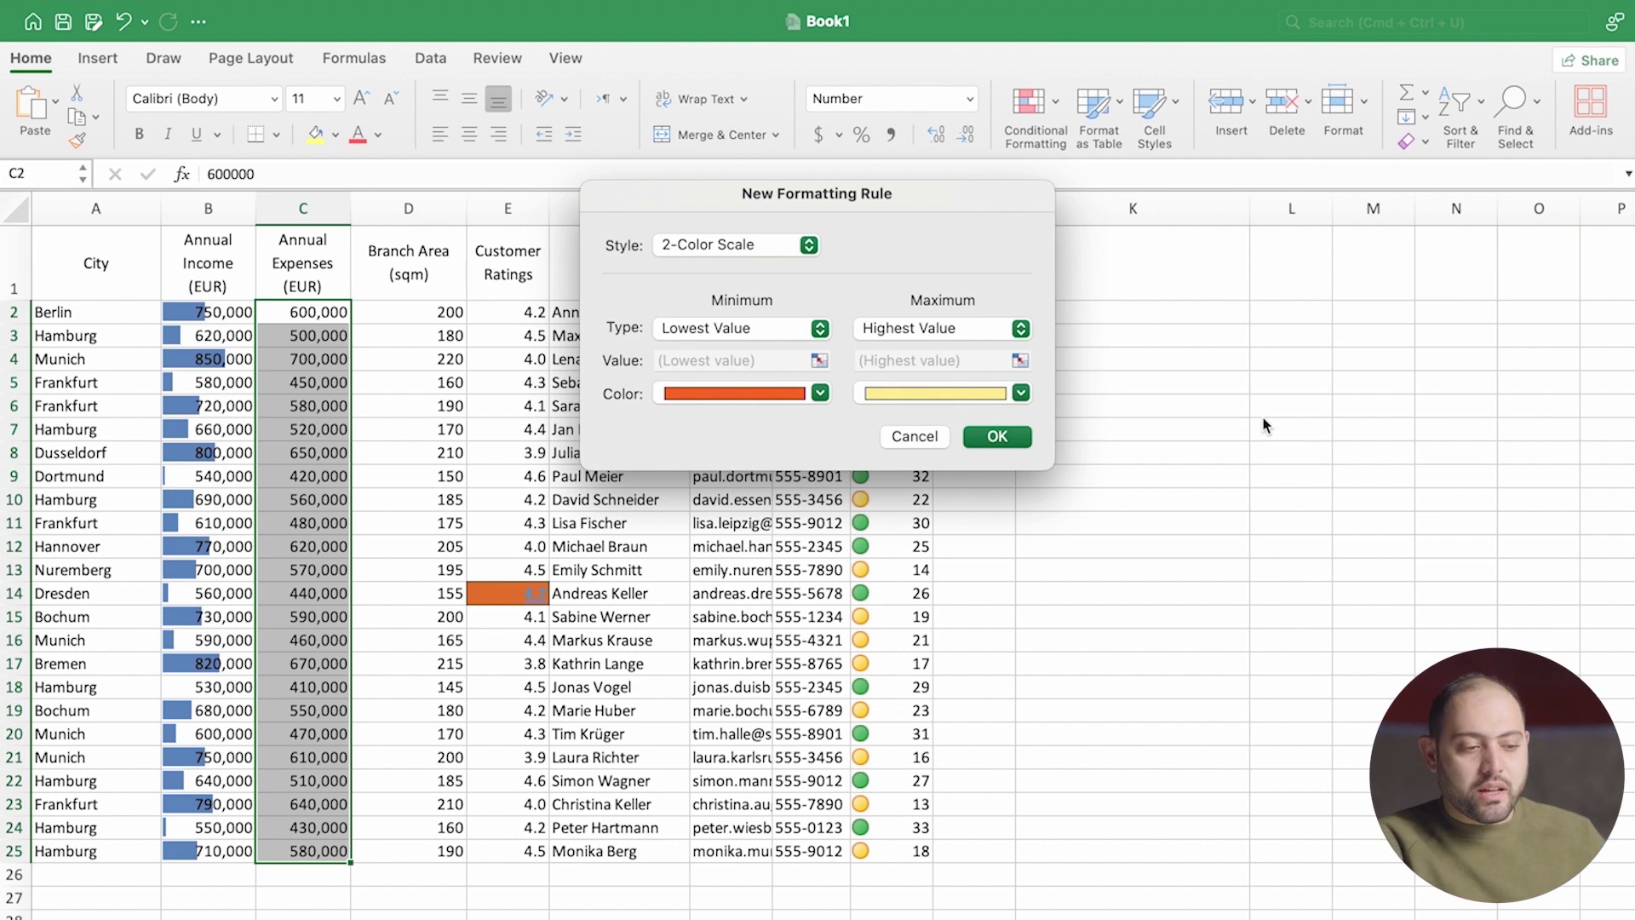
pyautogui.click(800, 247)
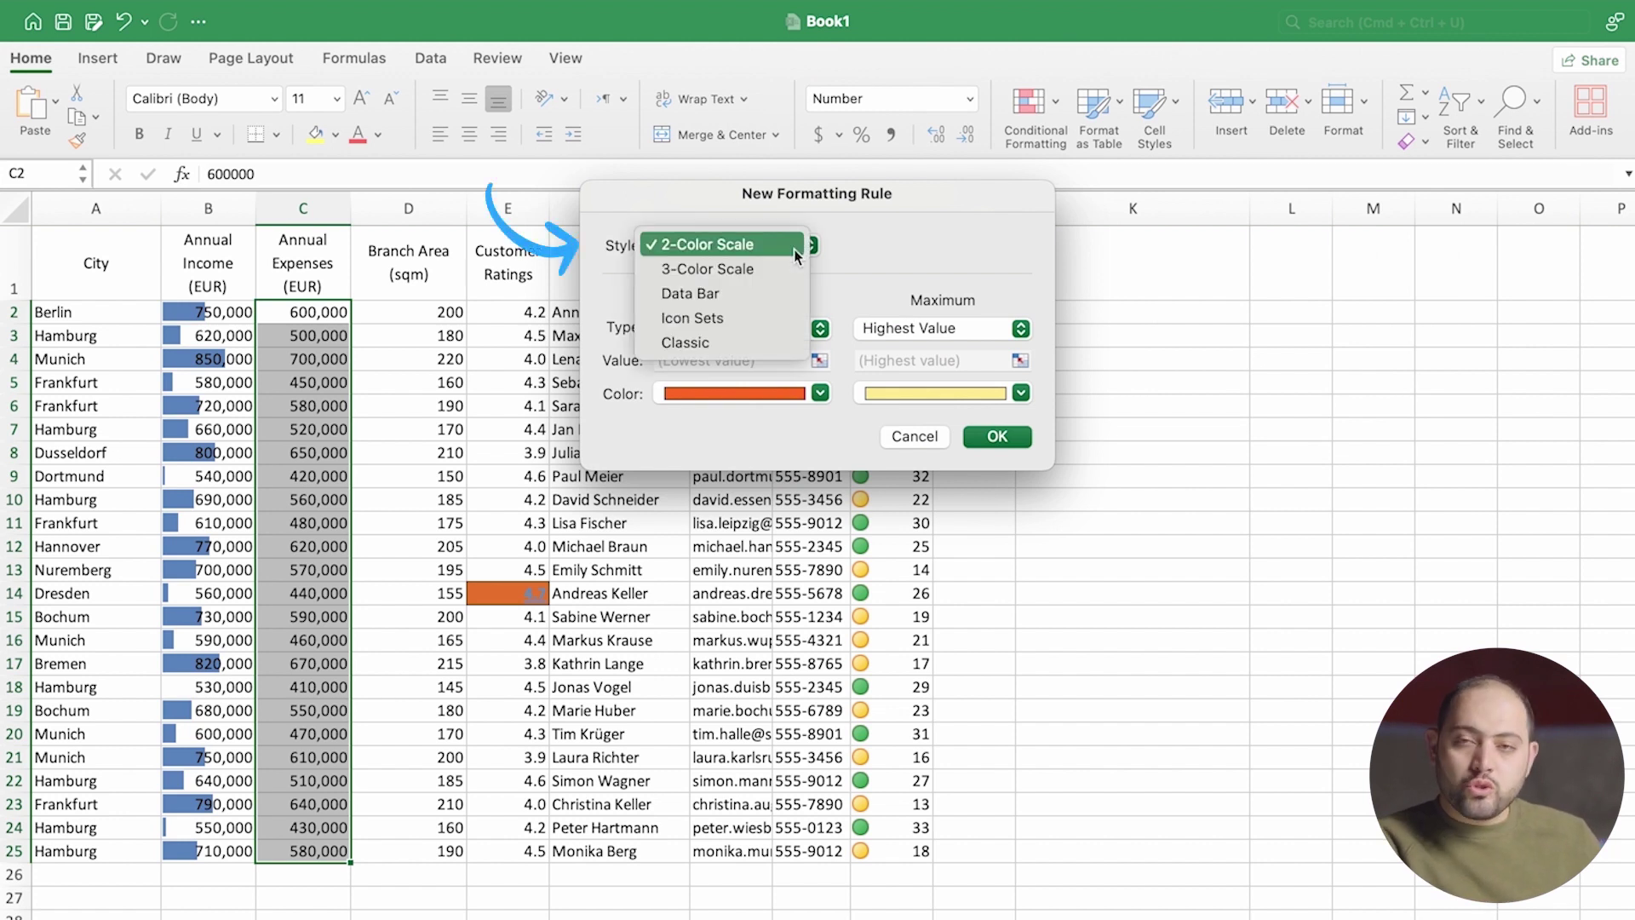
pyautogui.click(742, 269)
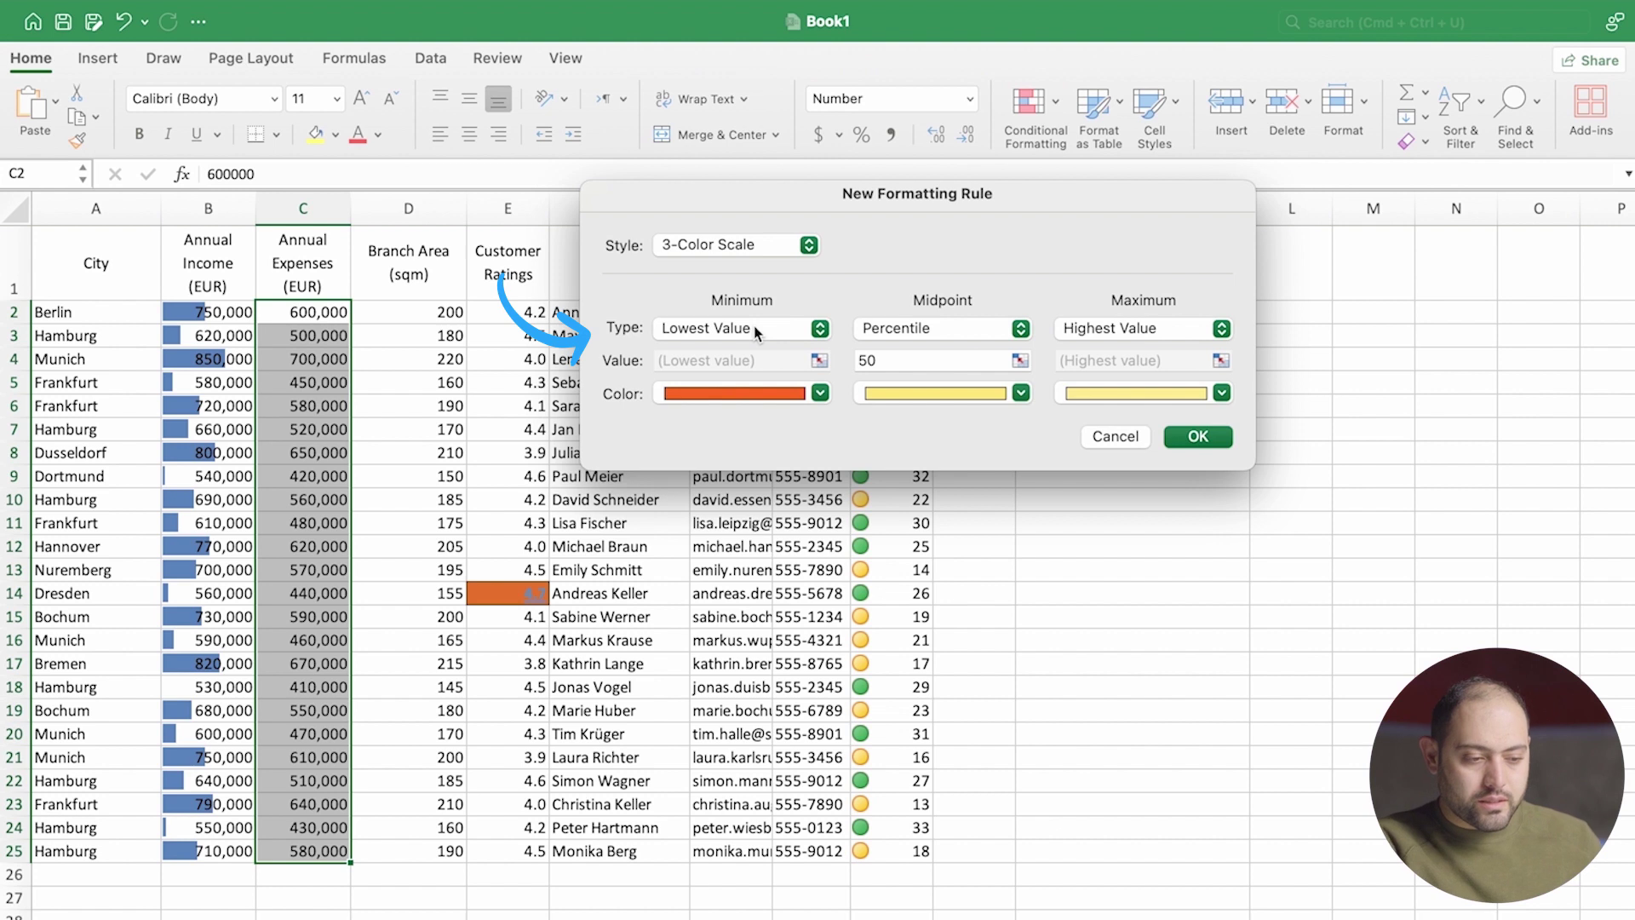
# Make the lowest-value minimum red and the highest-value maximum green, then apply the scale.
pyautogui.click(820, 392)
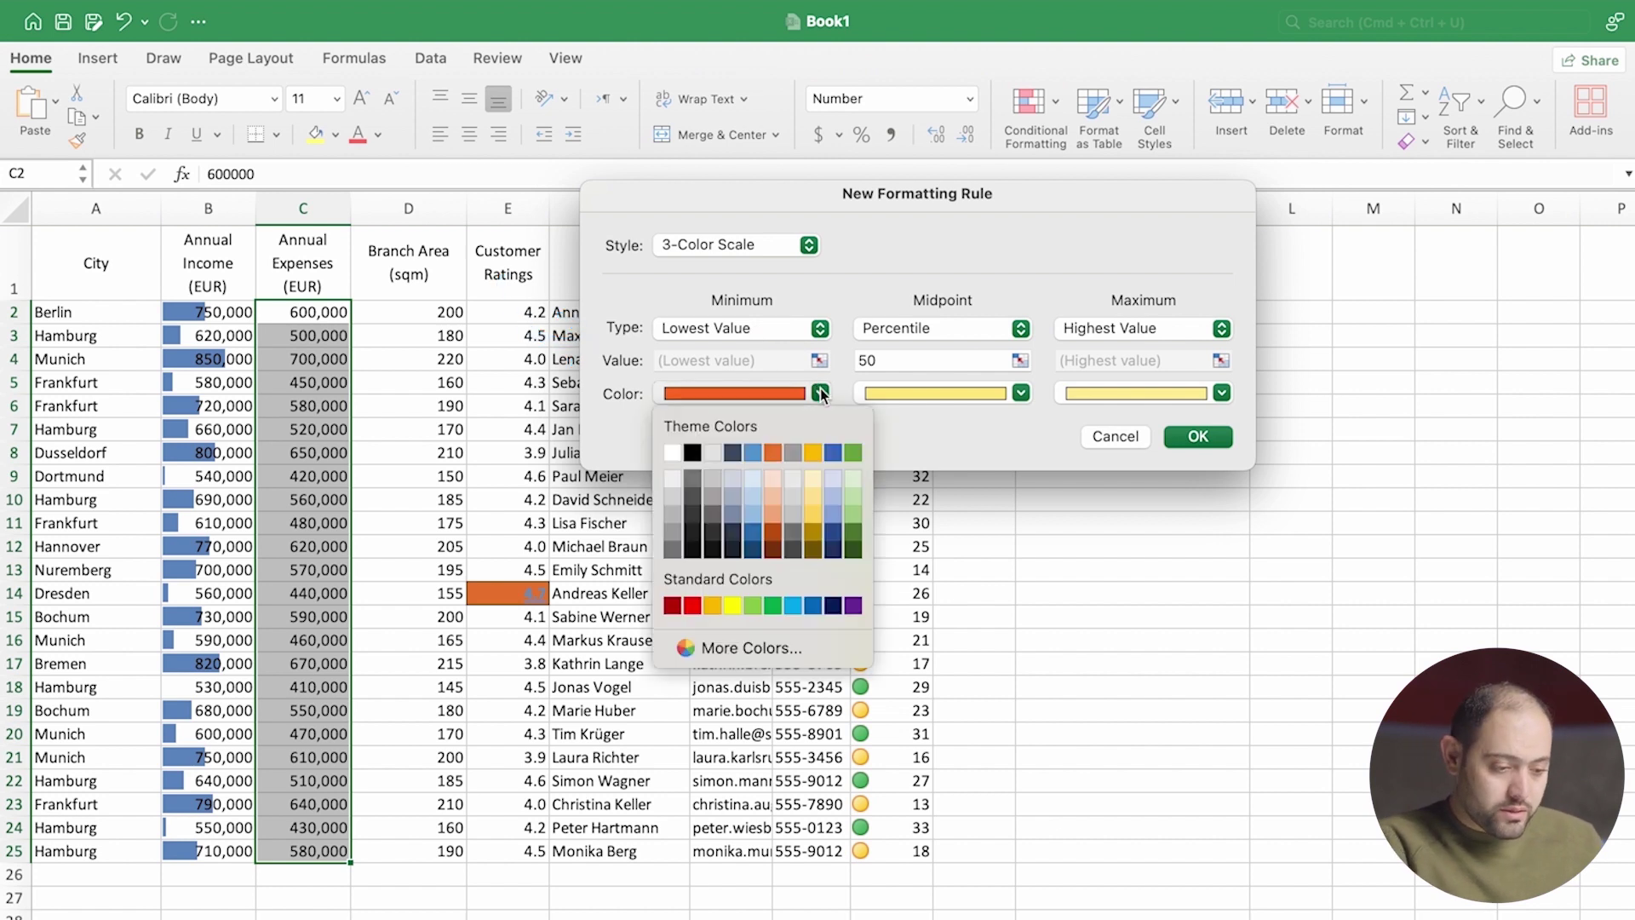
pyautogui.click(692, 604)
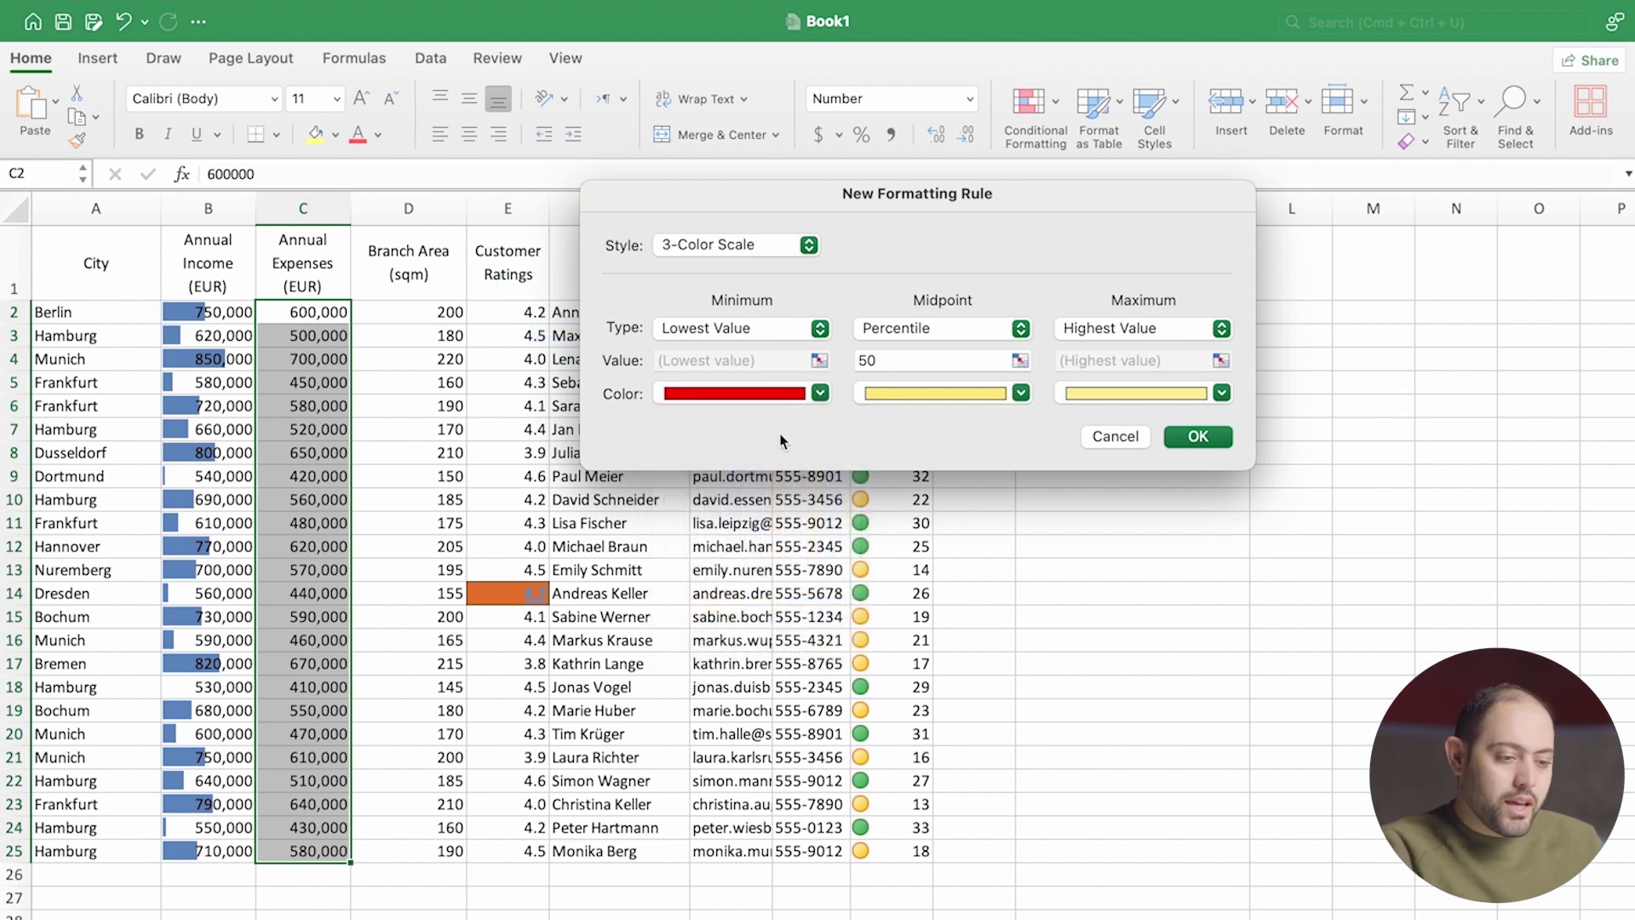
pyautogui.click(820, 328)
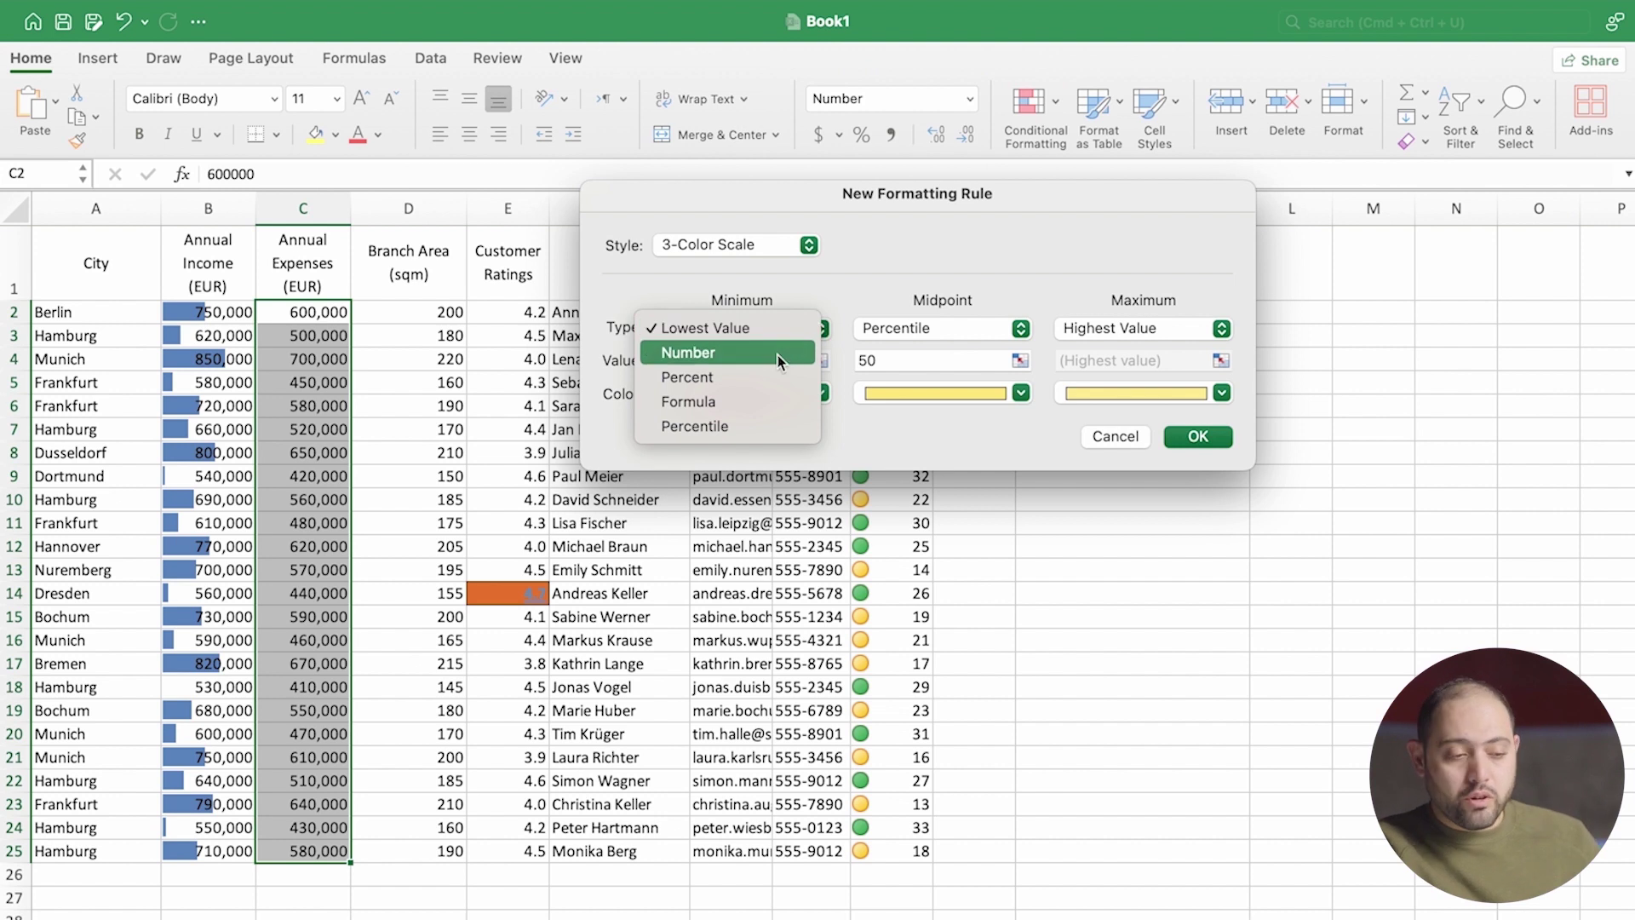
pyautogui.click(886, 430)
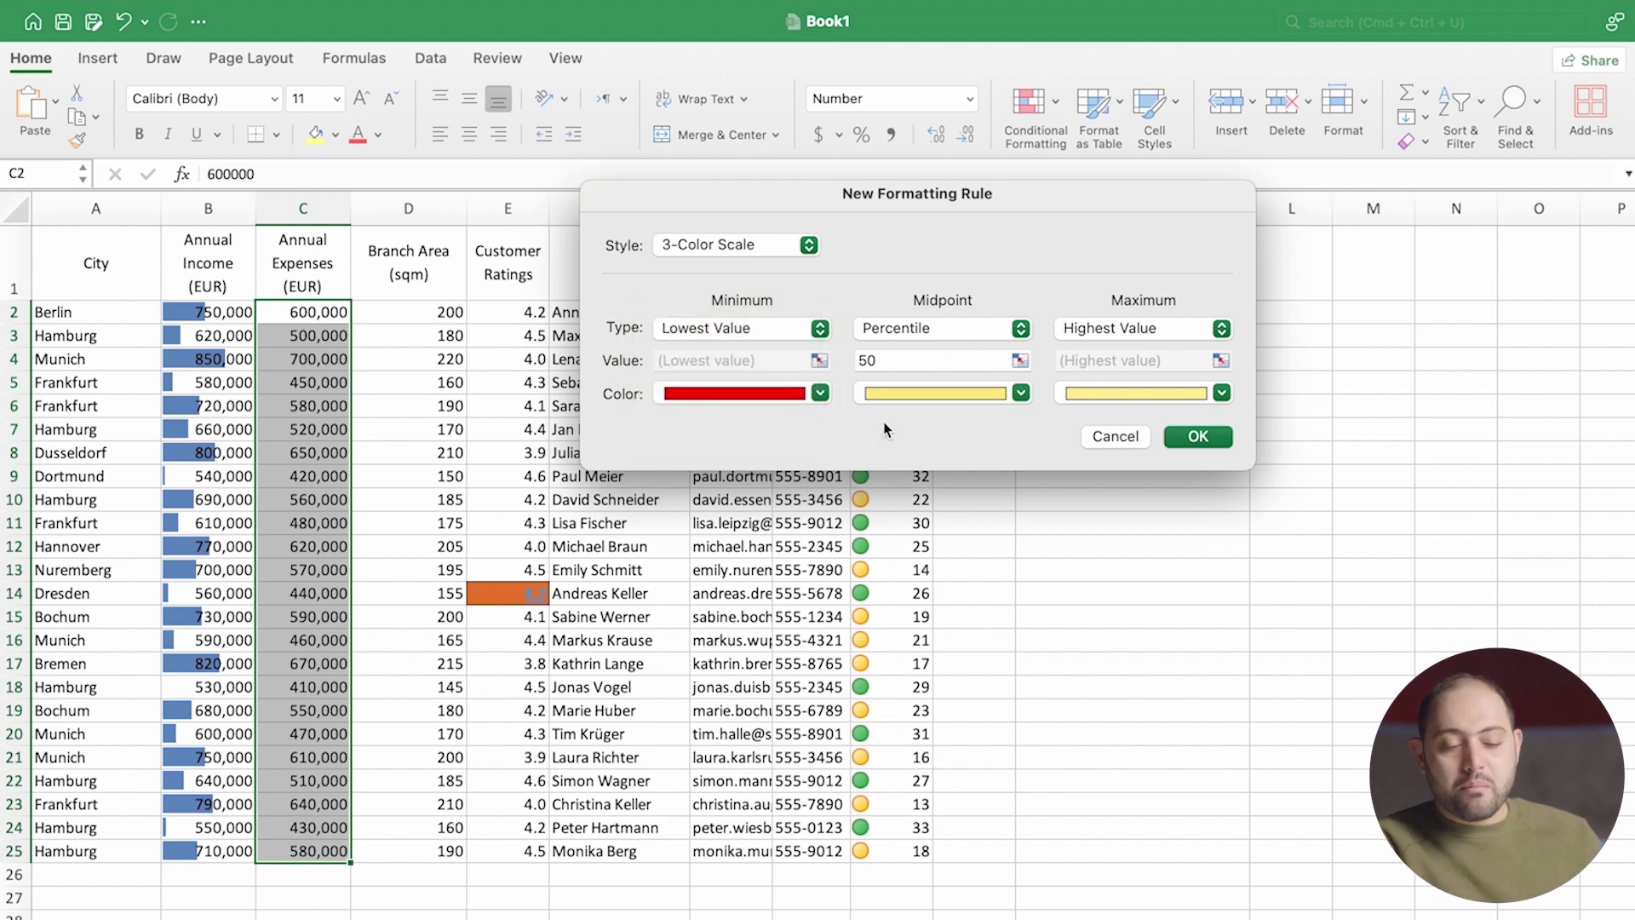
pyautogui.click(1181, 323)
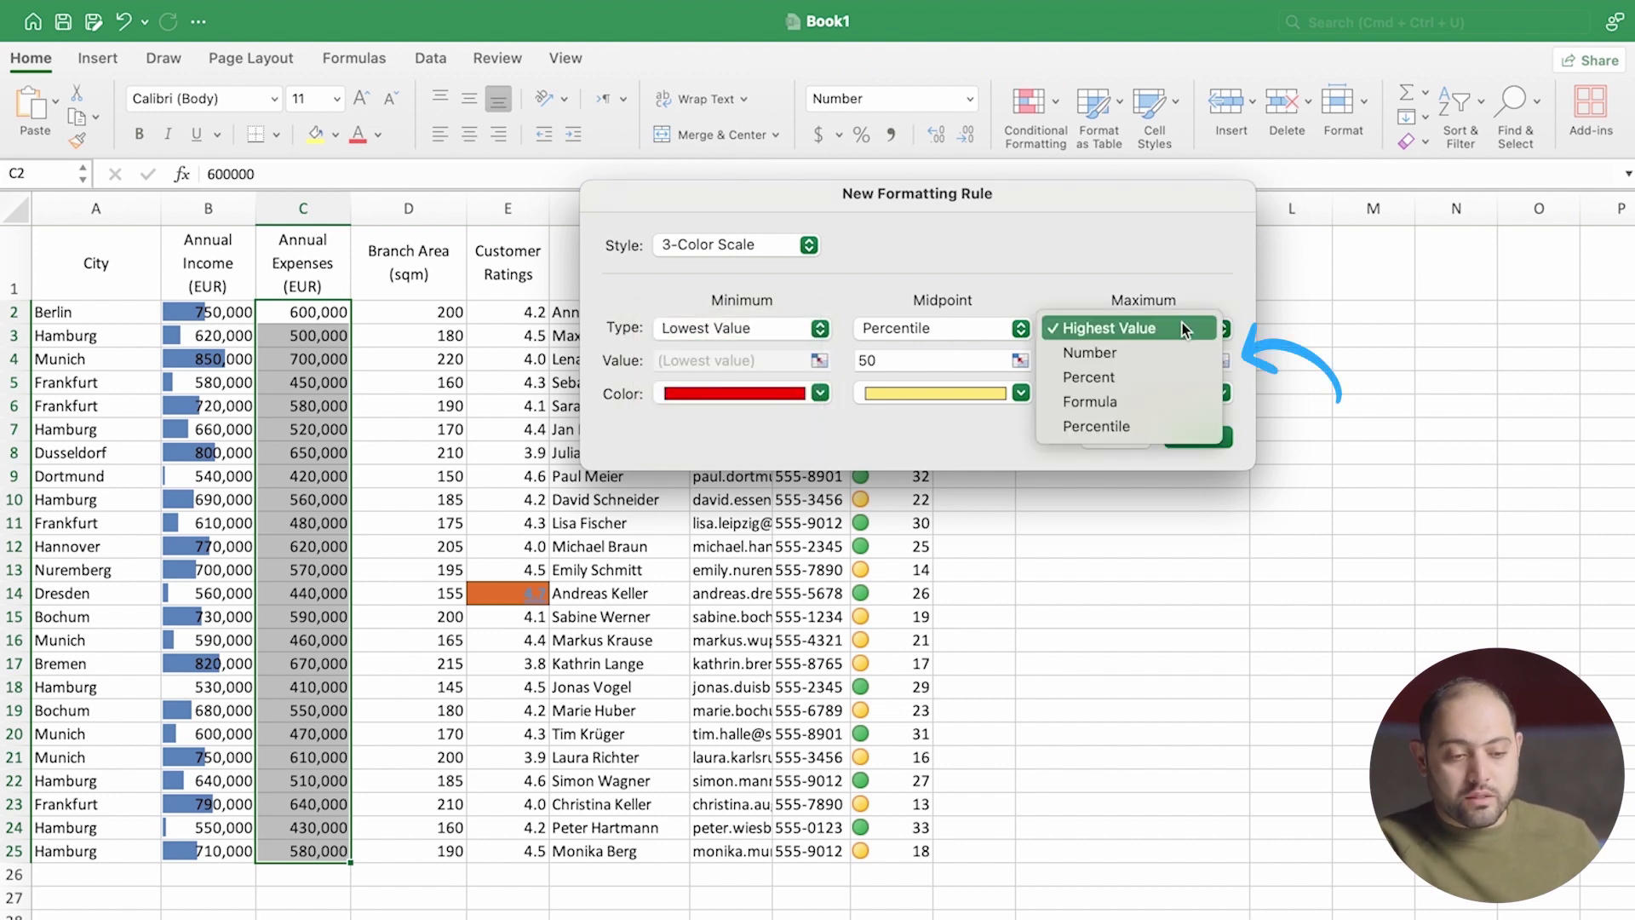
pyautogui.click(1181, 328)
pyautogui.click(1222, 393)
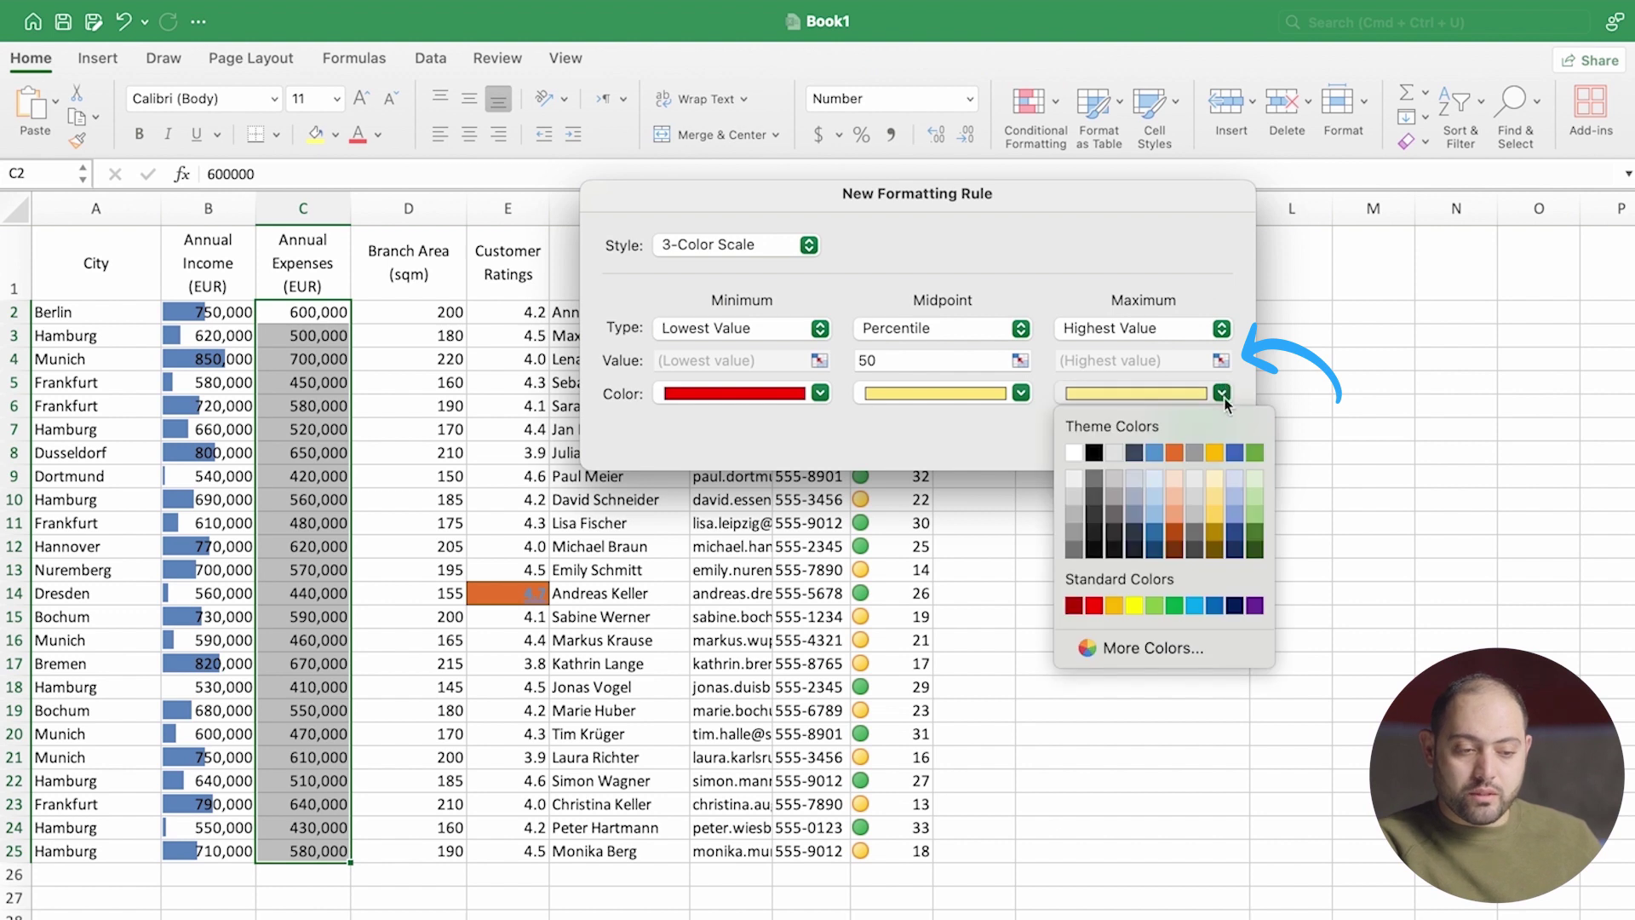
pyautogui.click(1255, 452)
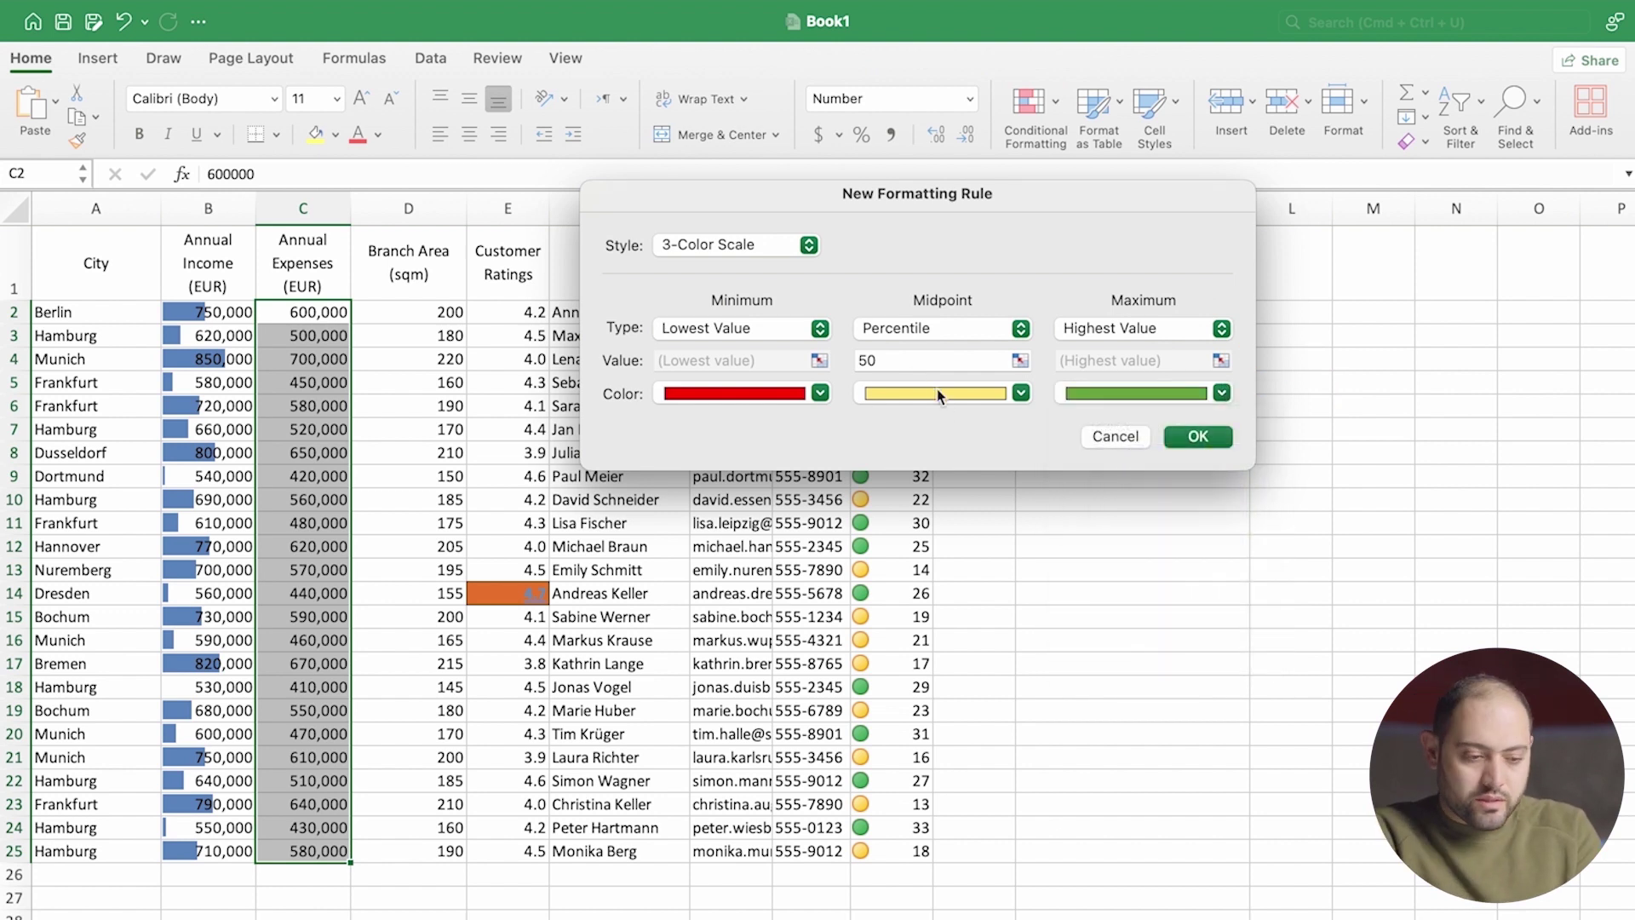
pyautogui.click(1192, 436)
pyautogui.click(372, 457)
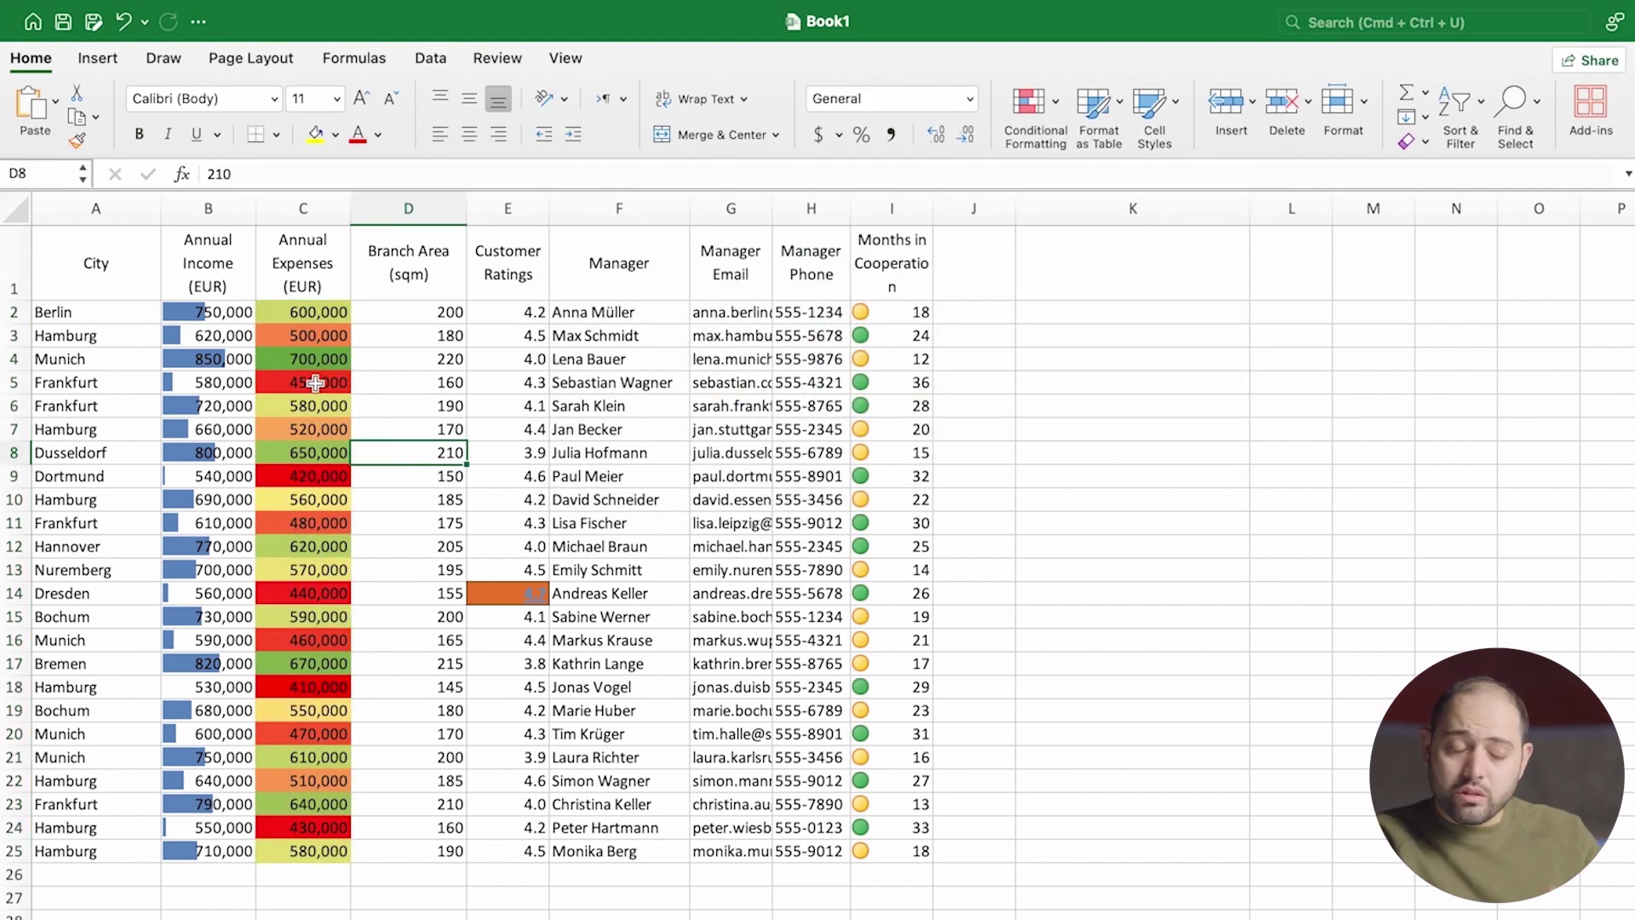
pyautogui.click(328, 332)
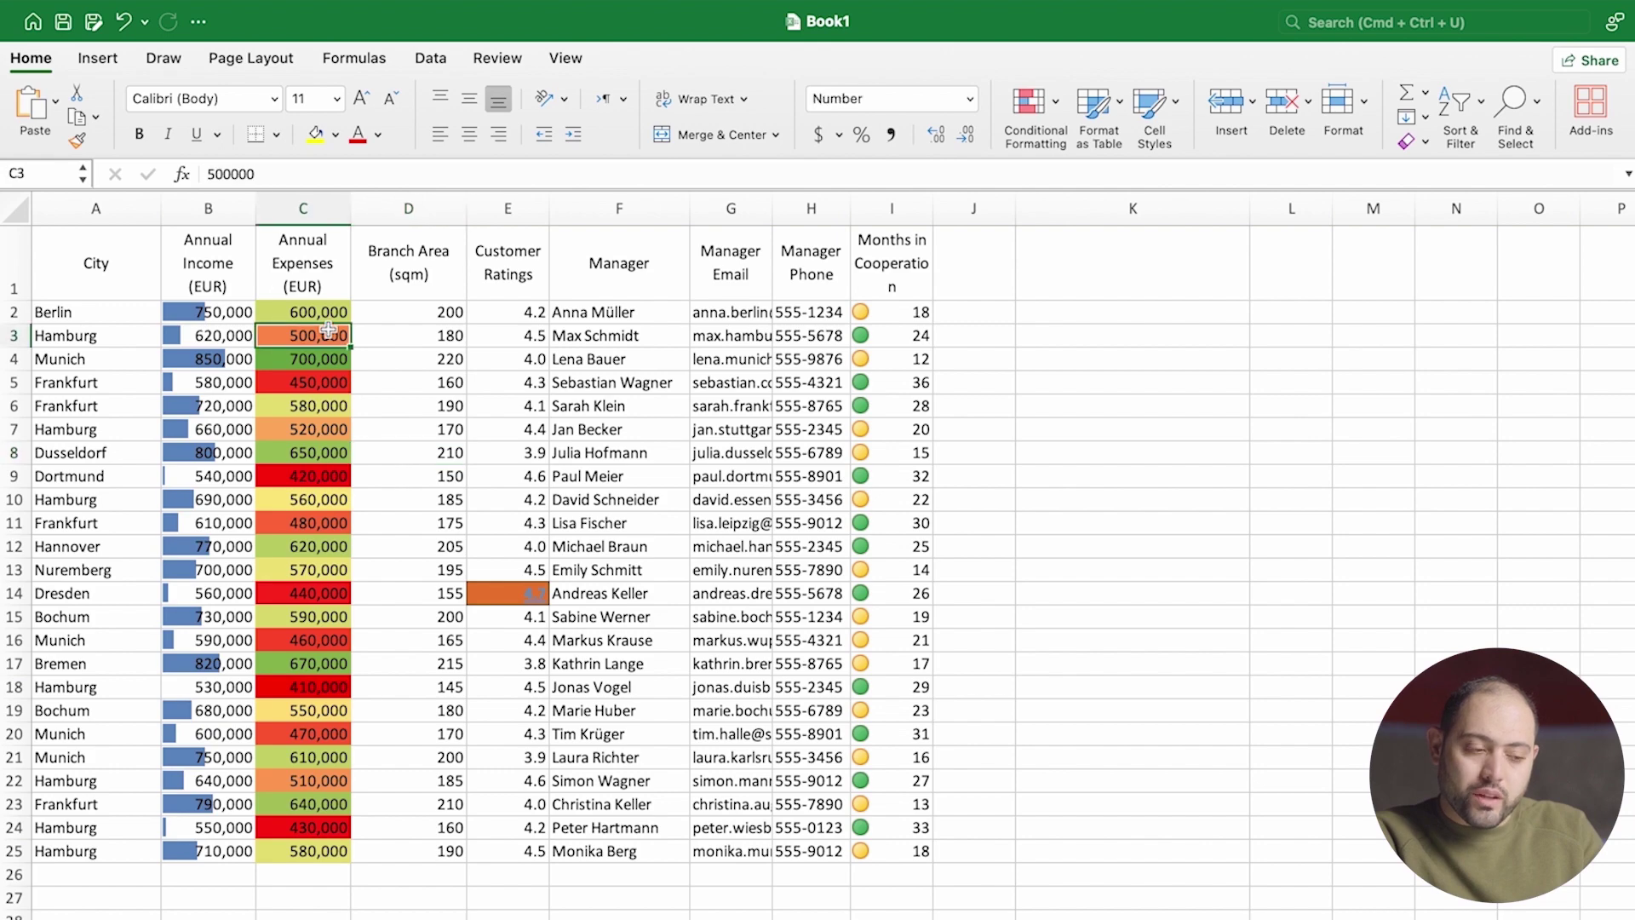